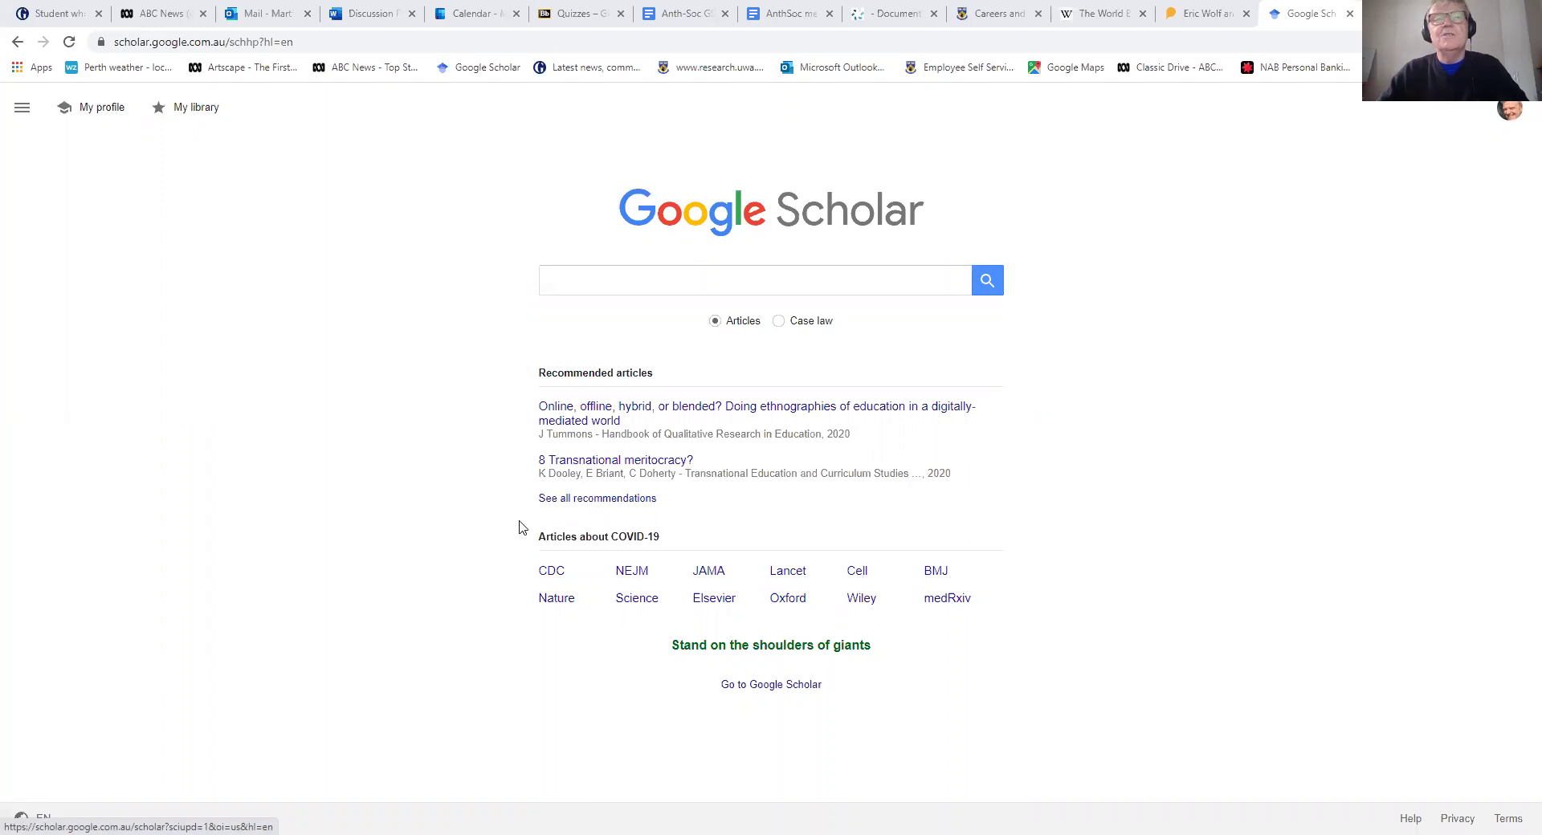
# Step: Search Google Scholar for "metal music japan" and open the result "Affective overdrive, scene dynamics, and identity in the global metal scene"
pyautogui.click(569, 282)
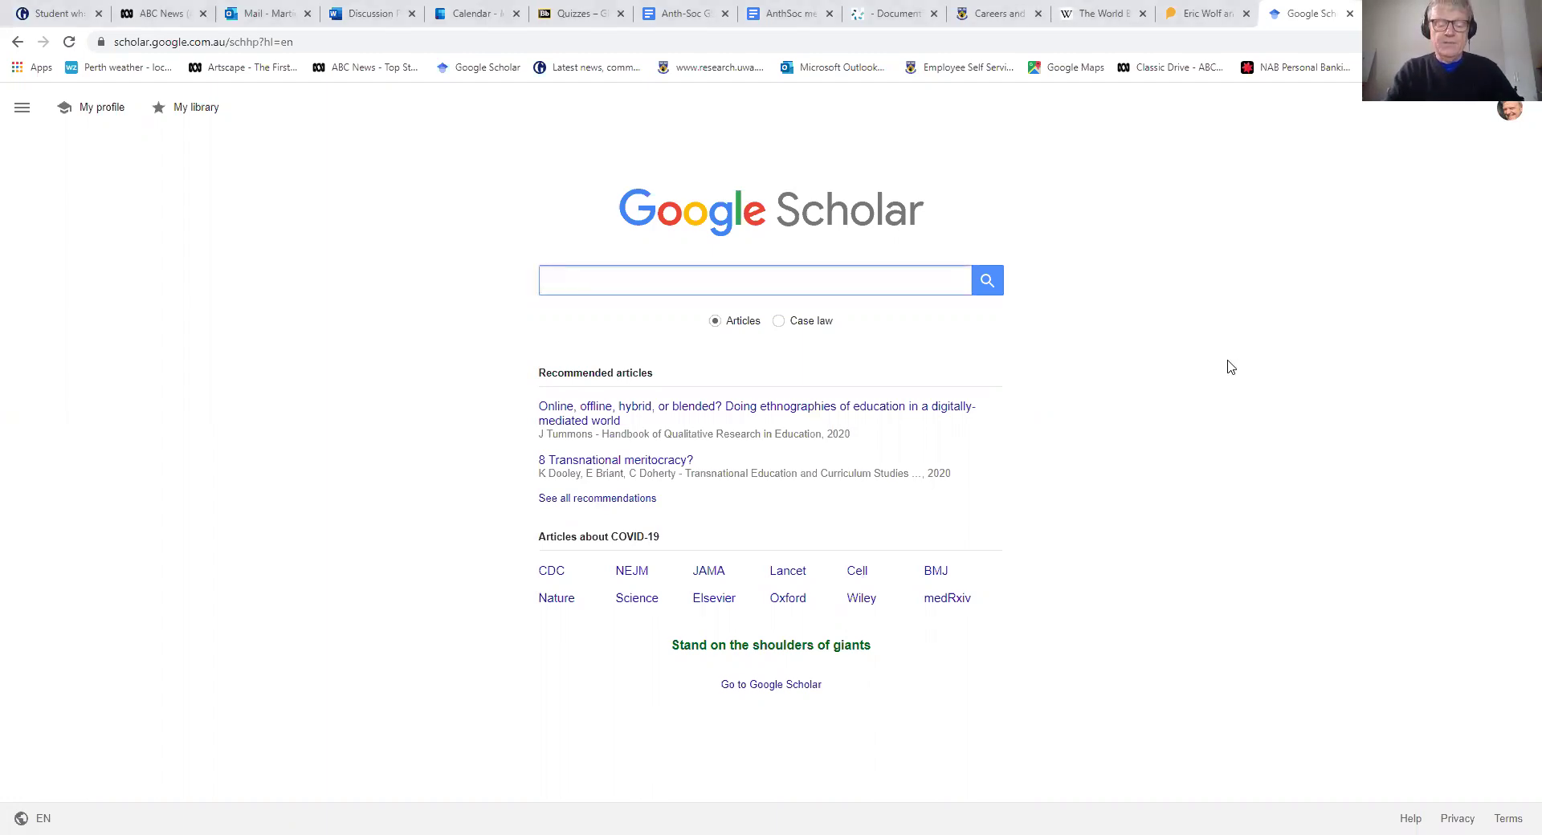
pyautogui.write('metal mu')
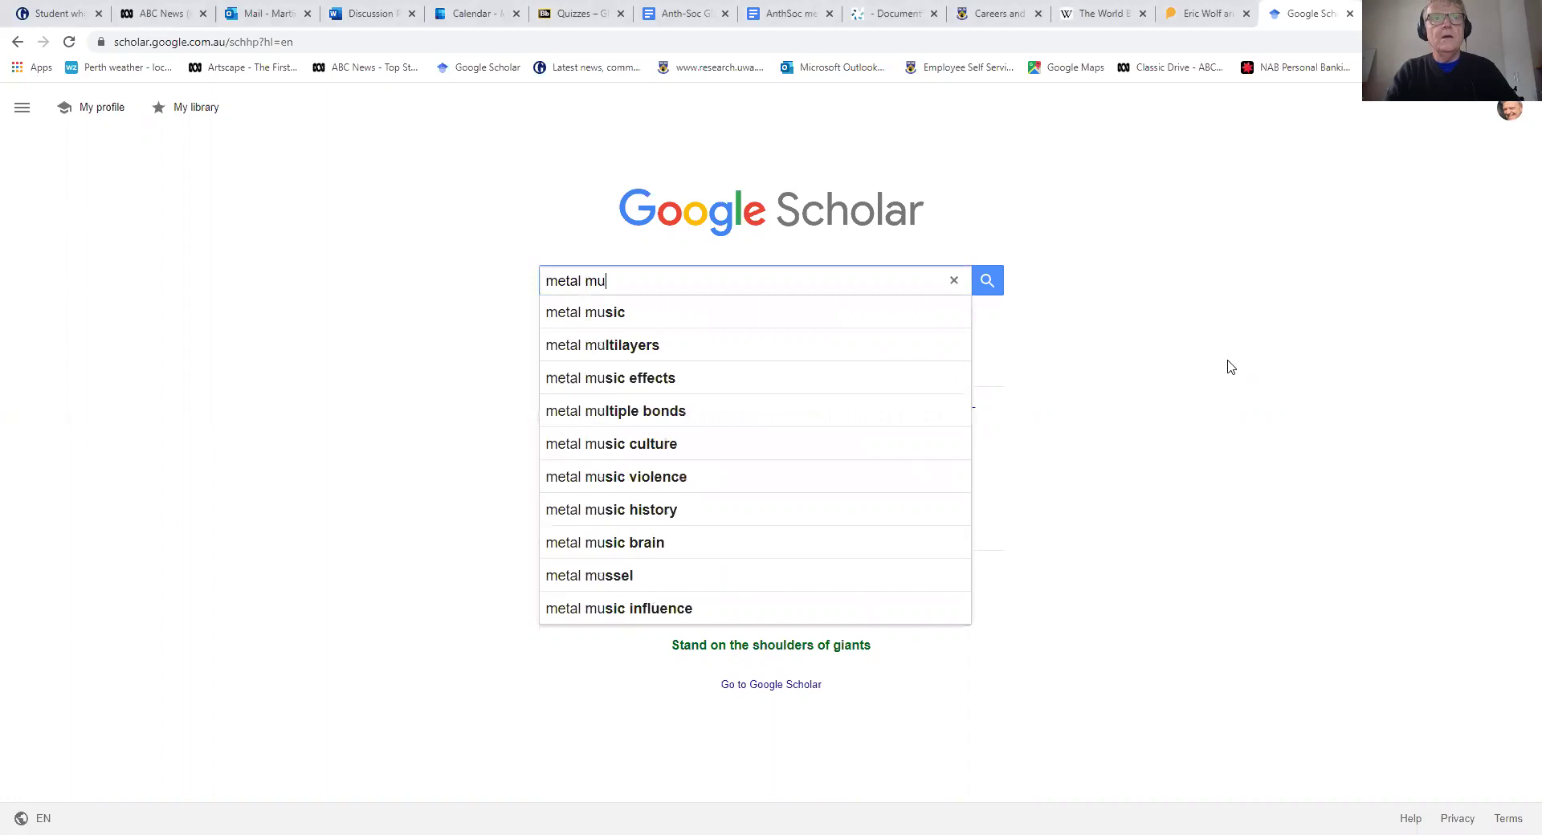
pyautogui.write('sic japan')
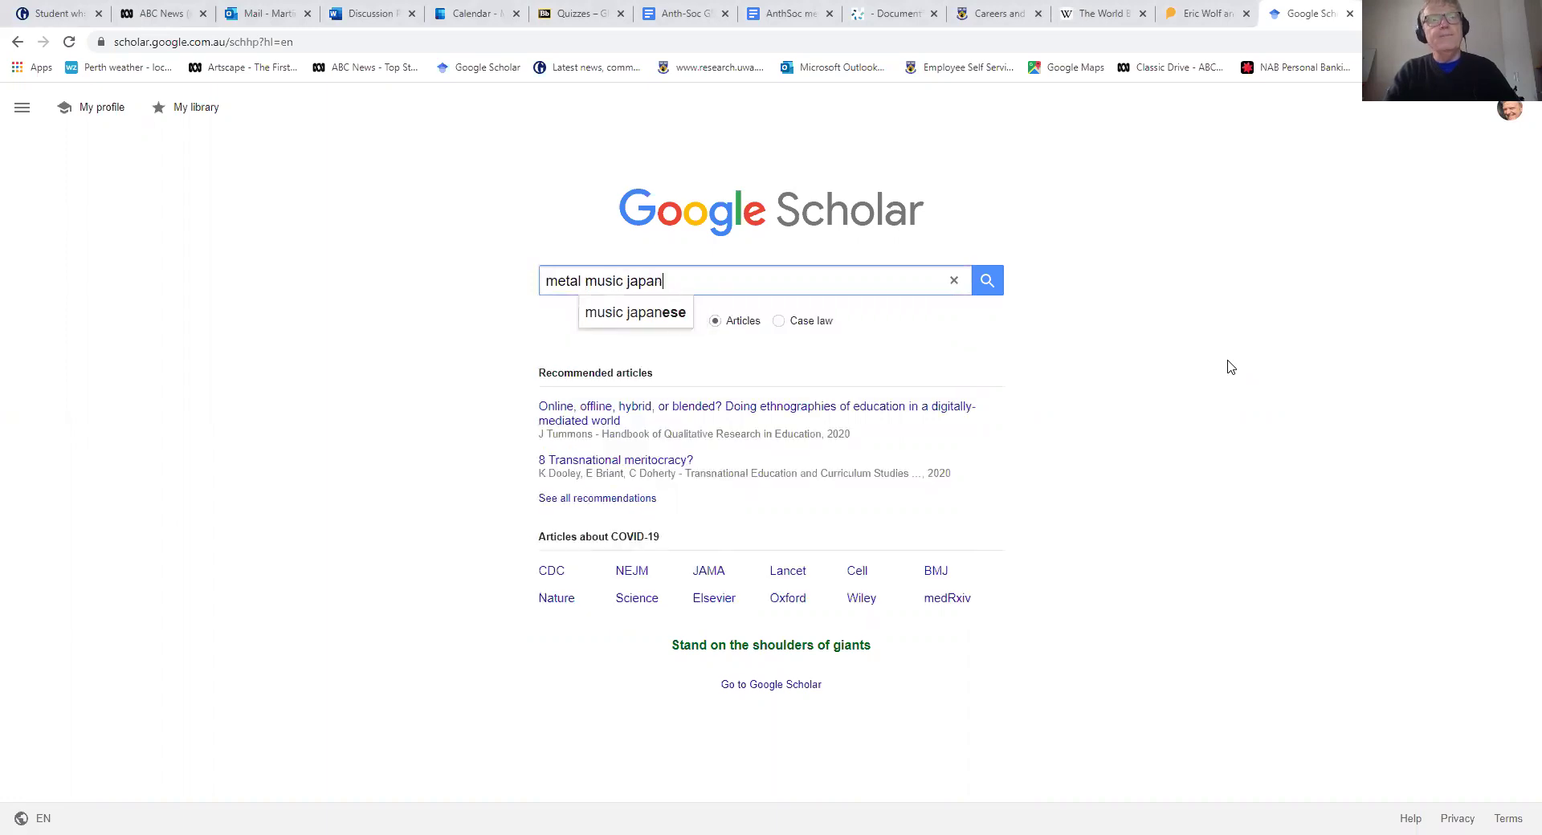
pyautogui.press('Return')
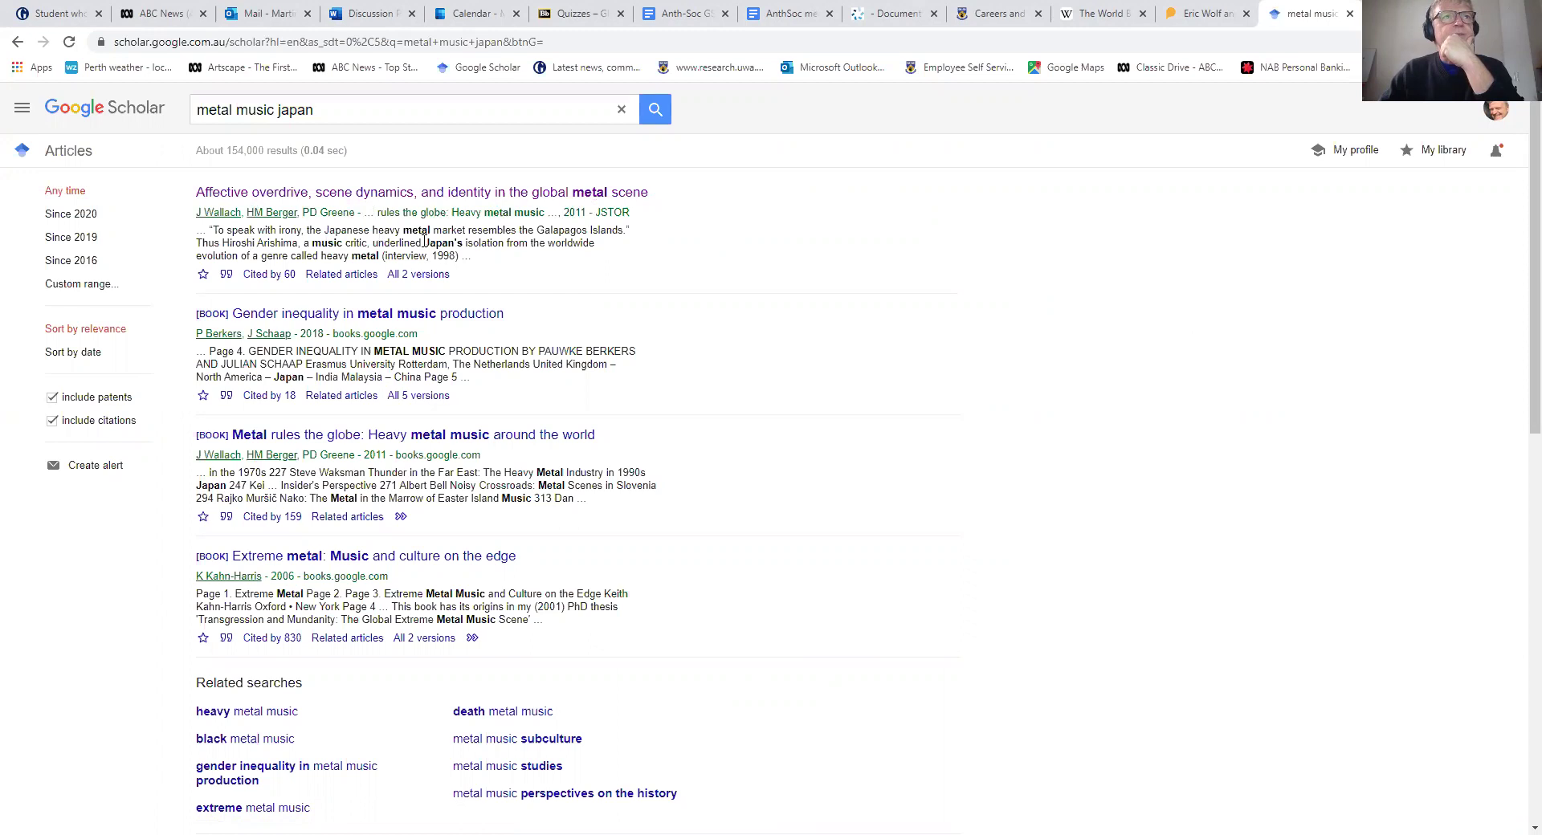
pyautogui.click(374, 199)
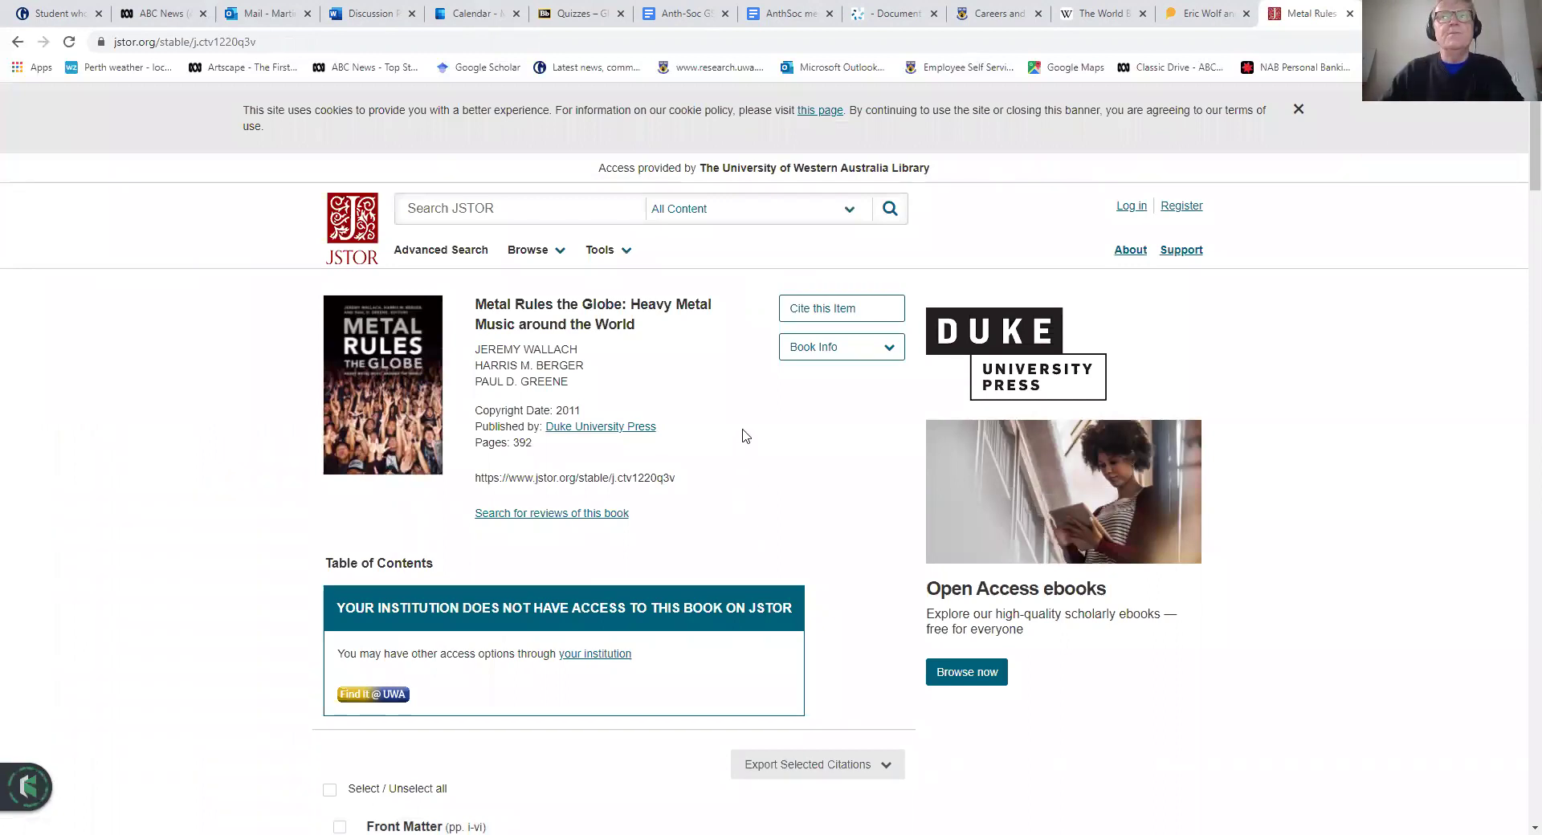
# Step: Look through the JSTOR table of contents of "Metal Rules the Globe" for chapters relevant to metal music in Japan
pyautogui.scroll(-3, 727, 440)
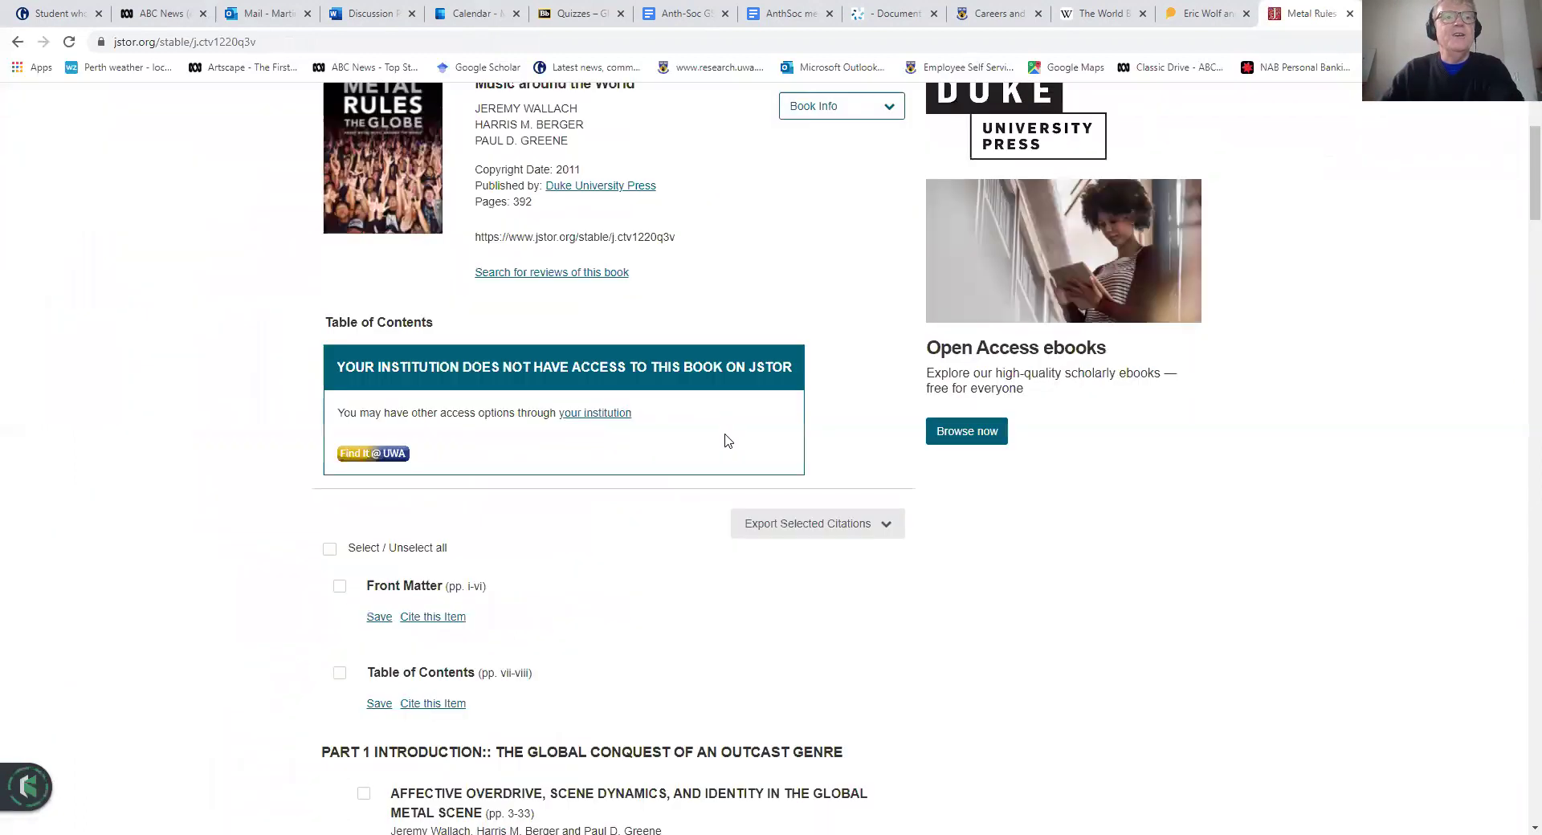
pyautogui.scroll(-5, 725, 442)
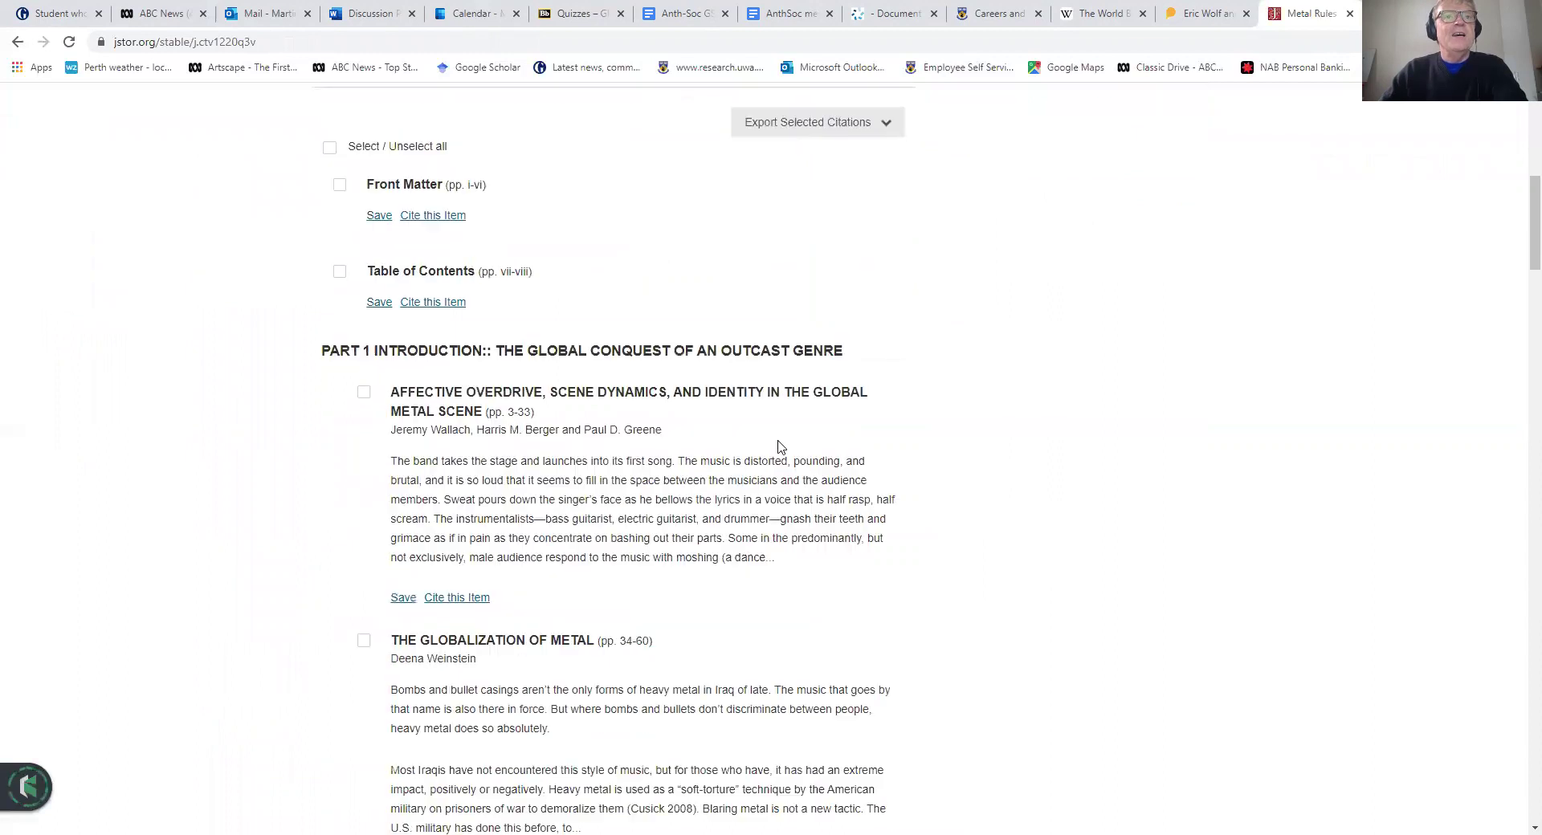
pyautogui.scroll(-2, 679, 479)
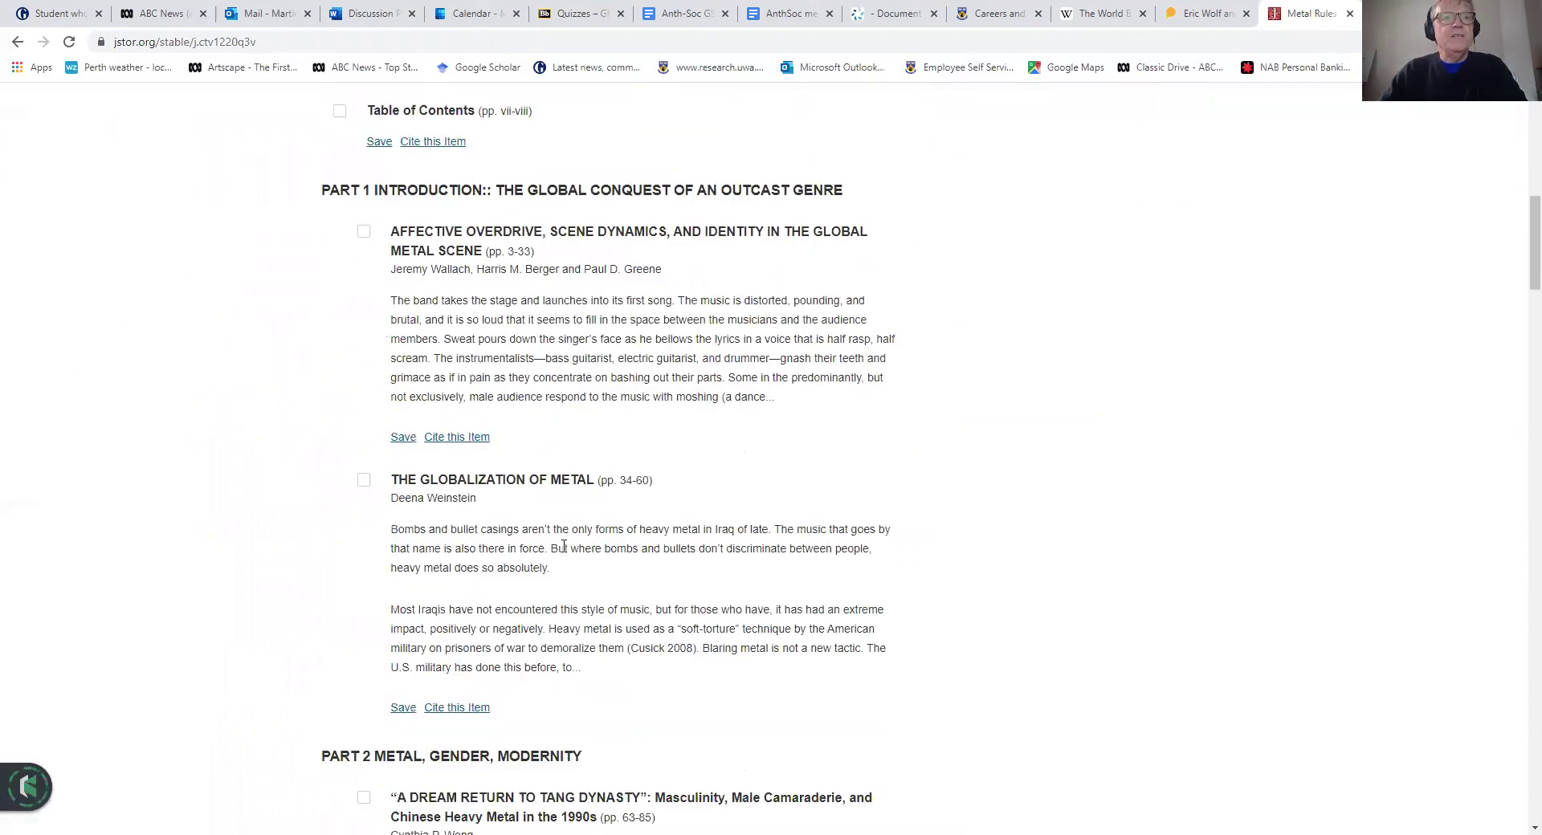
pyautogui.scroll(-4, 474, 542)
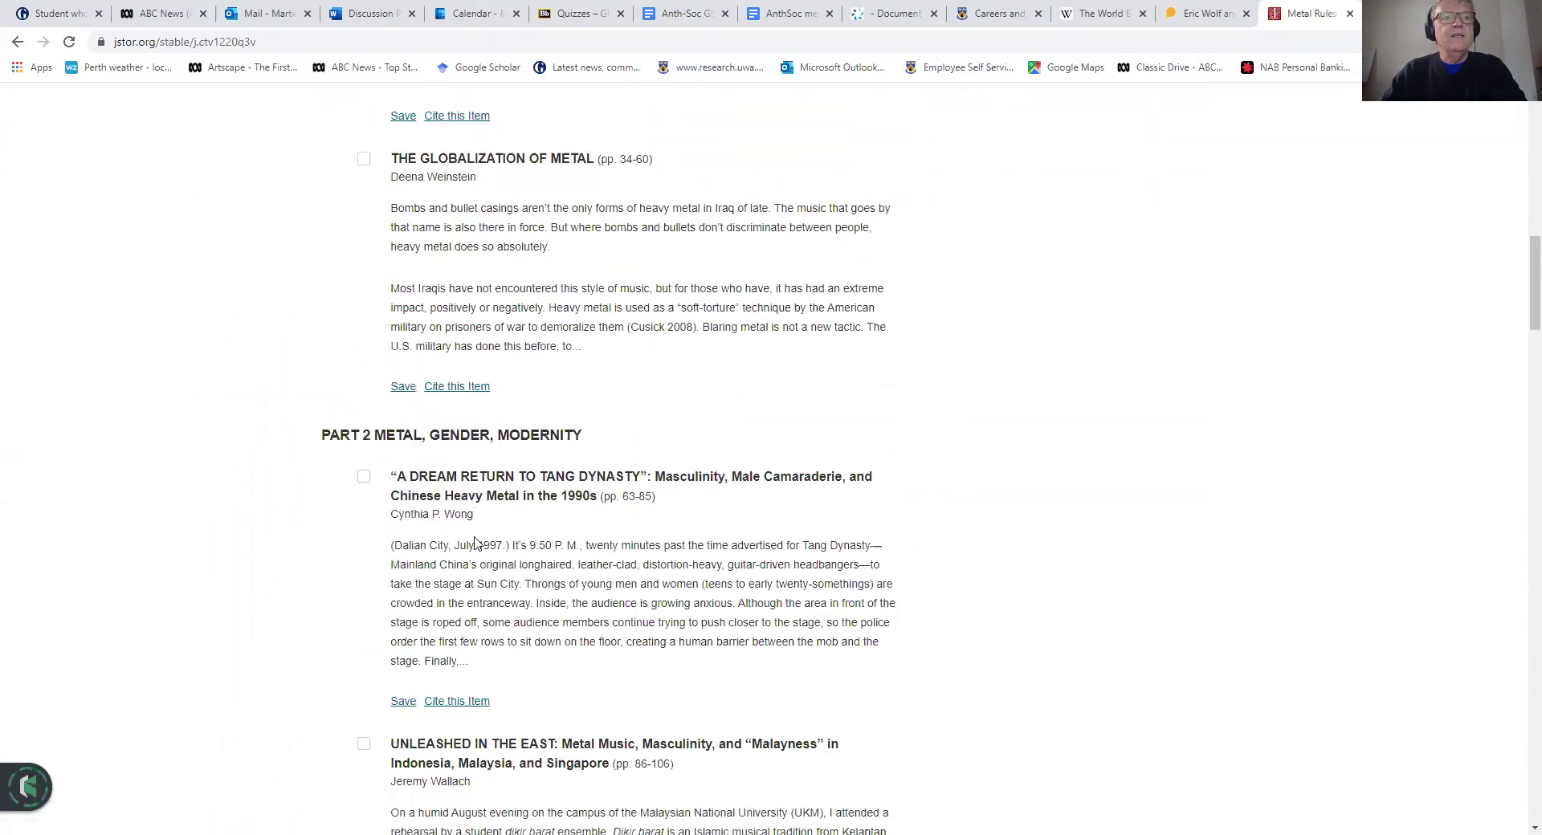
pyautogui.scroll(-4, 474, 543)
pyautogui.scroll(-8, 473, 543)
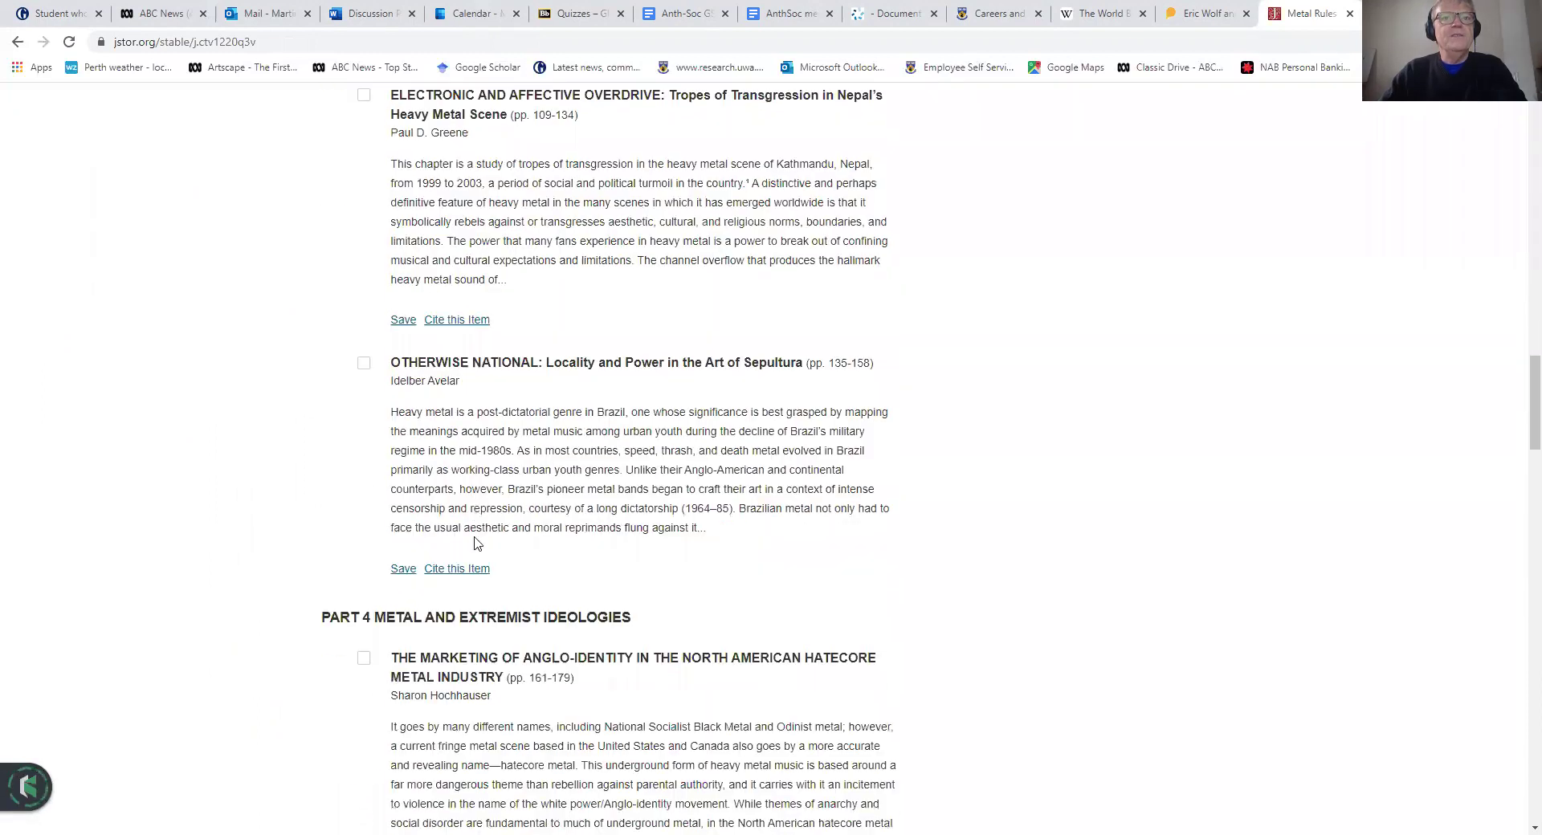
pyautogui.scroll(-10, 474, 543)
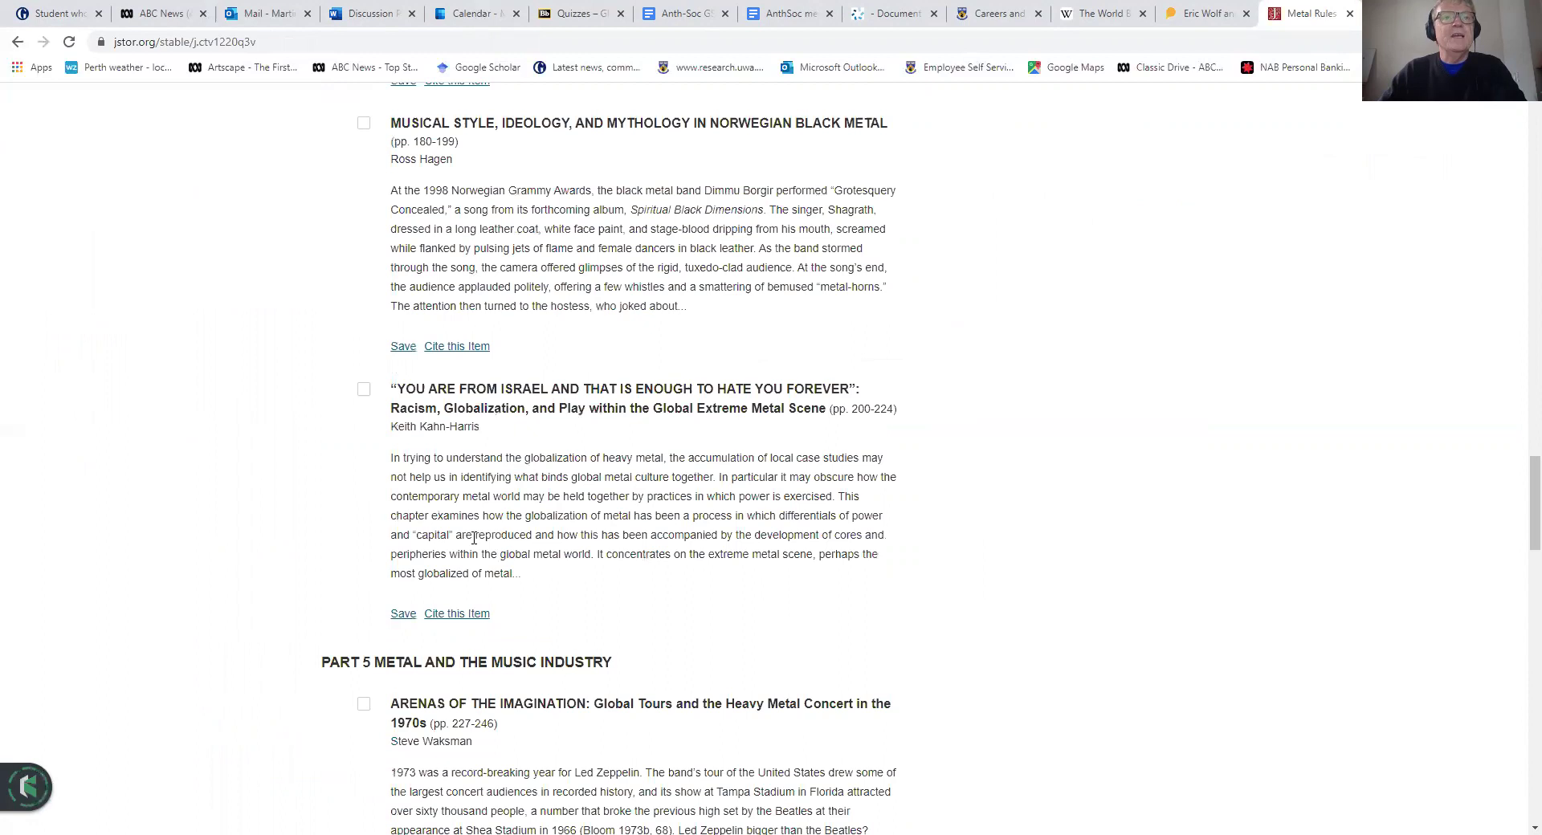
pyautogui.scroll(-5, 474, 538)
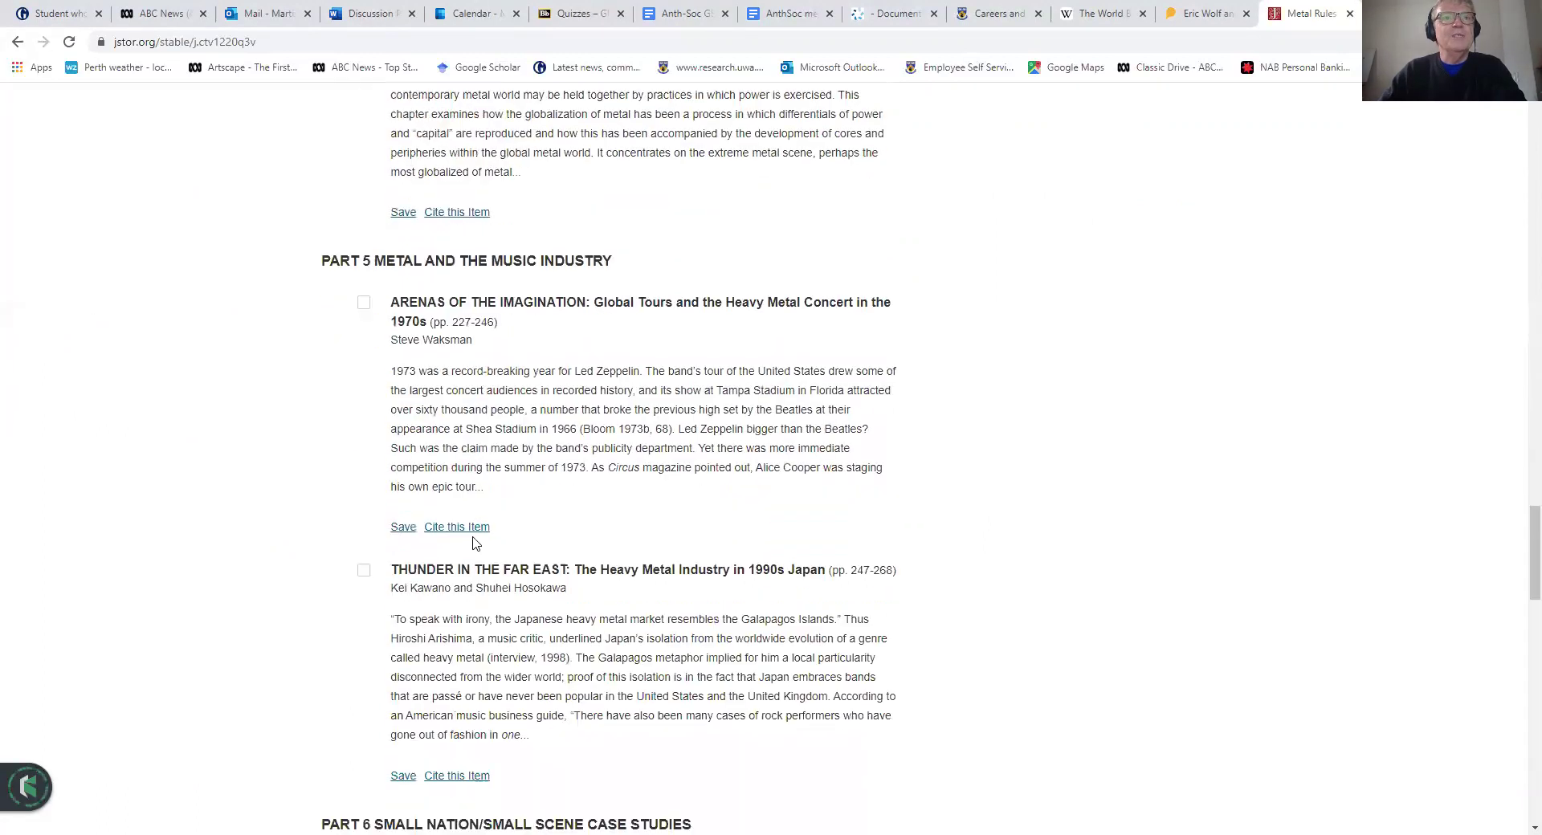
pyautogui.scroll(-4, 473, 543)
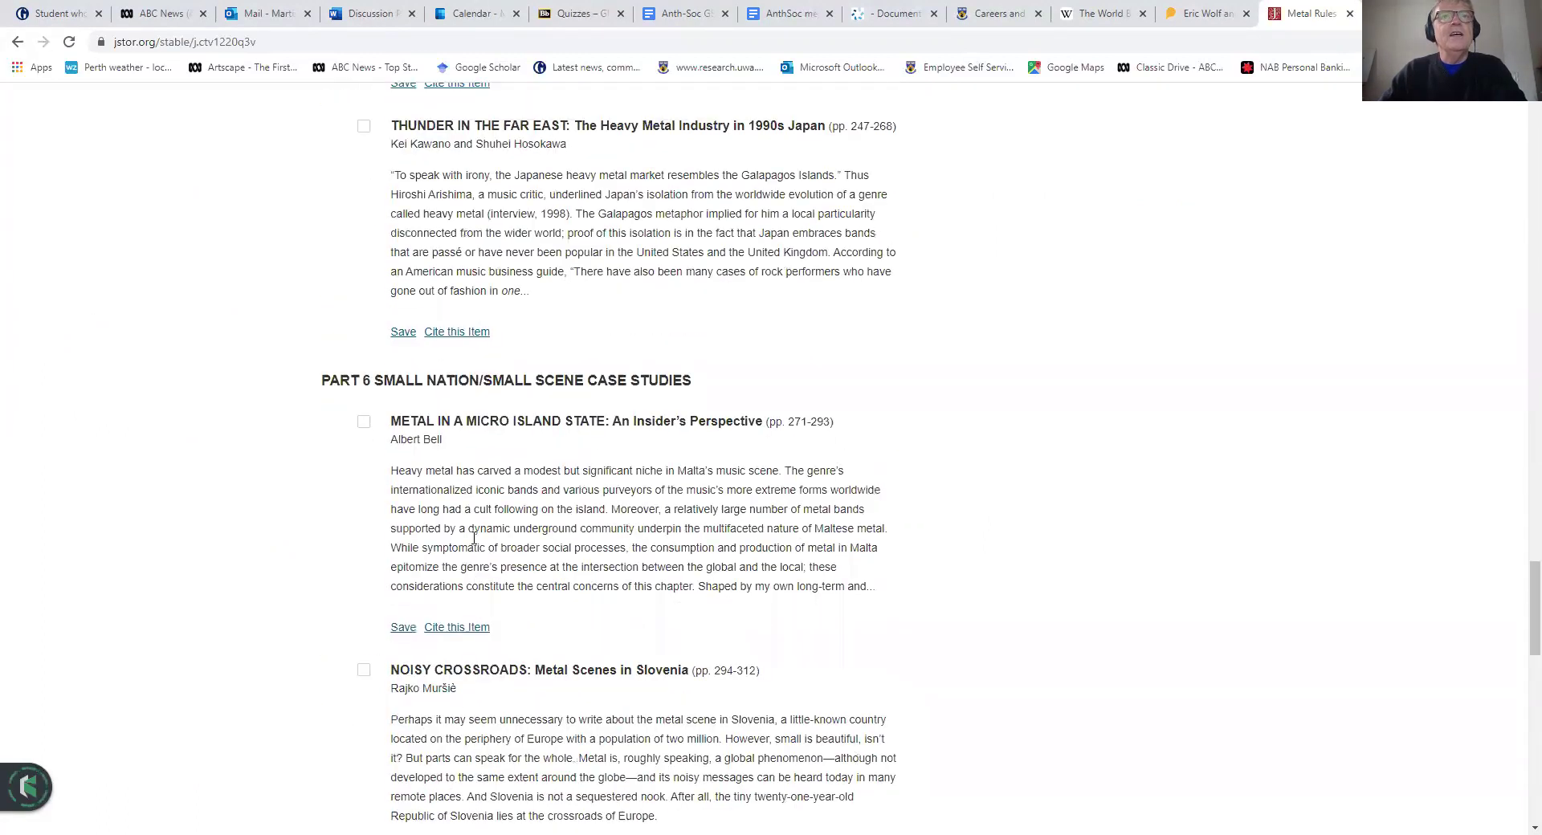
pyautogui.scroll(6, 474, 543)
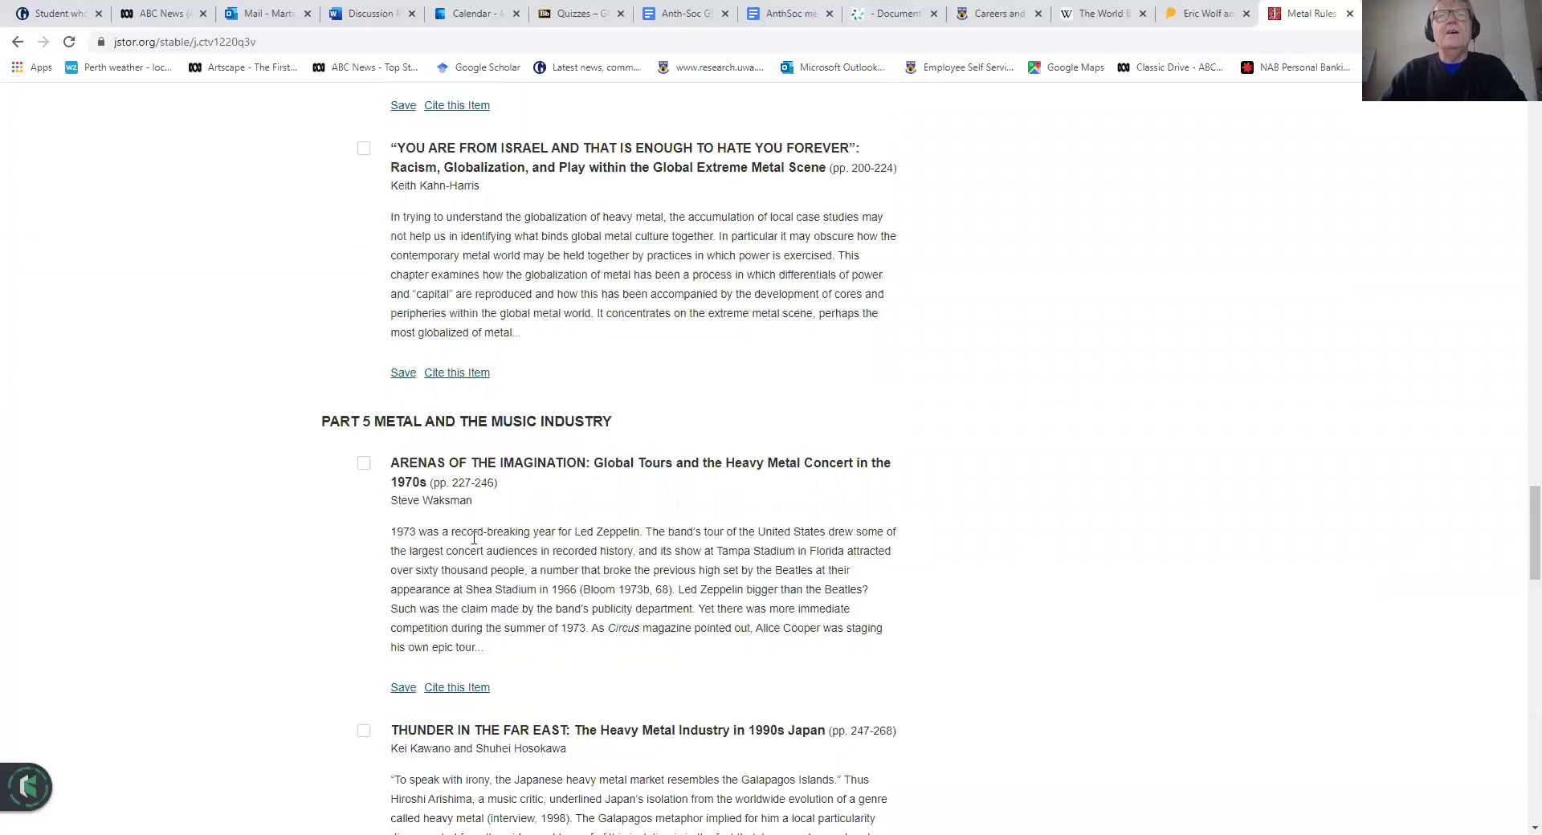
pyautogui.scroll(7, 474, 538)
pyautogui.scroll(3, 829, 248)
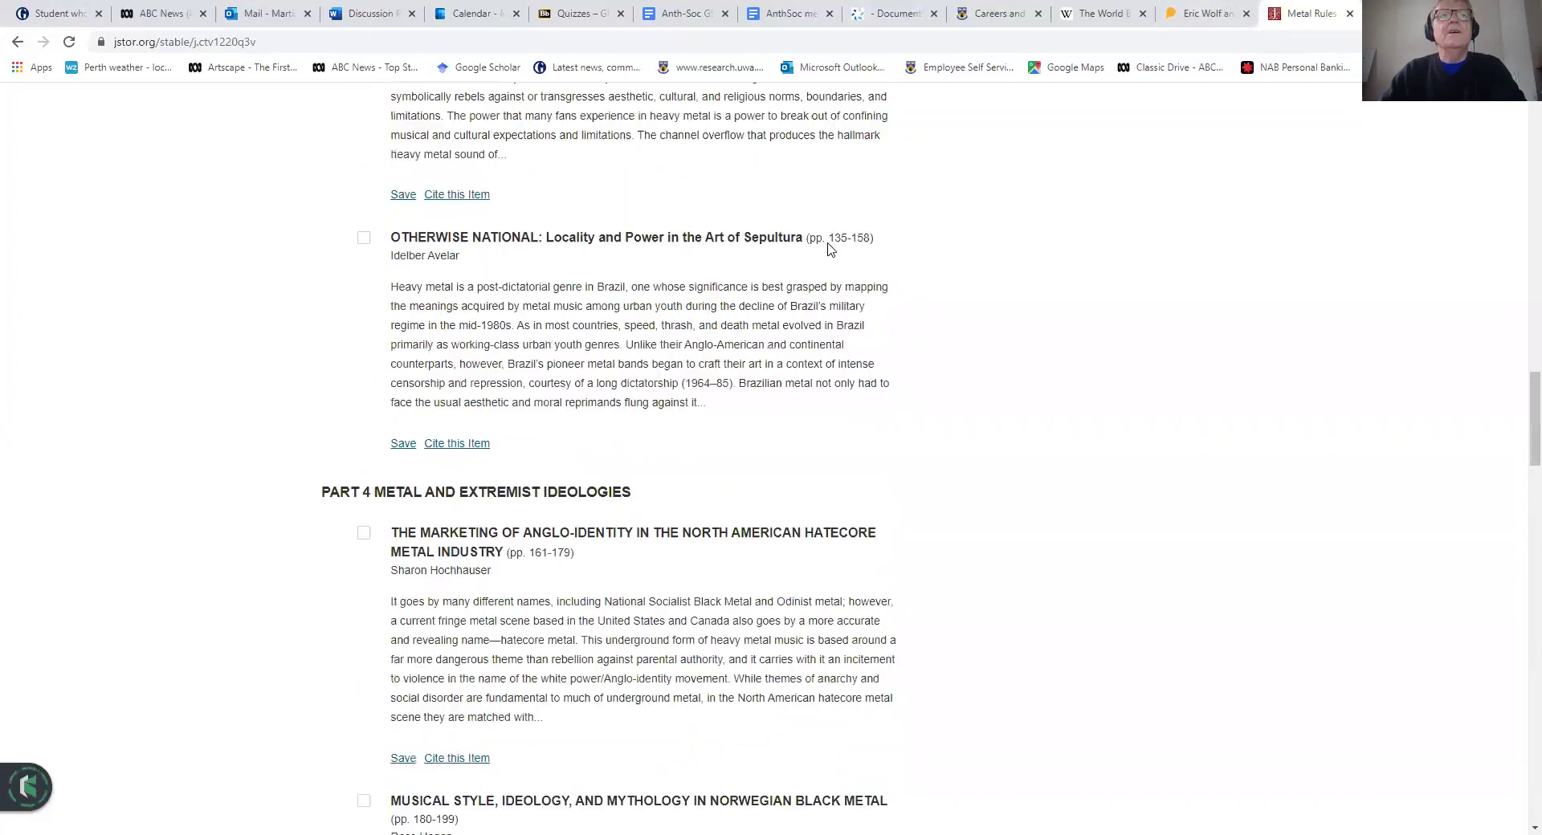
pyautogui.scroll(20, 829, 248)
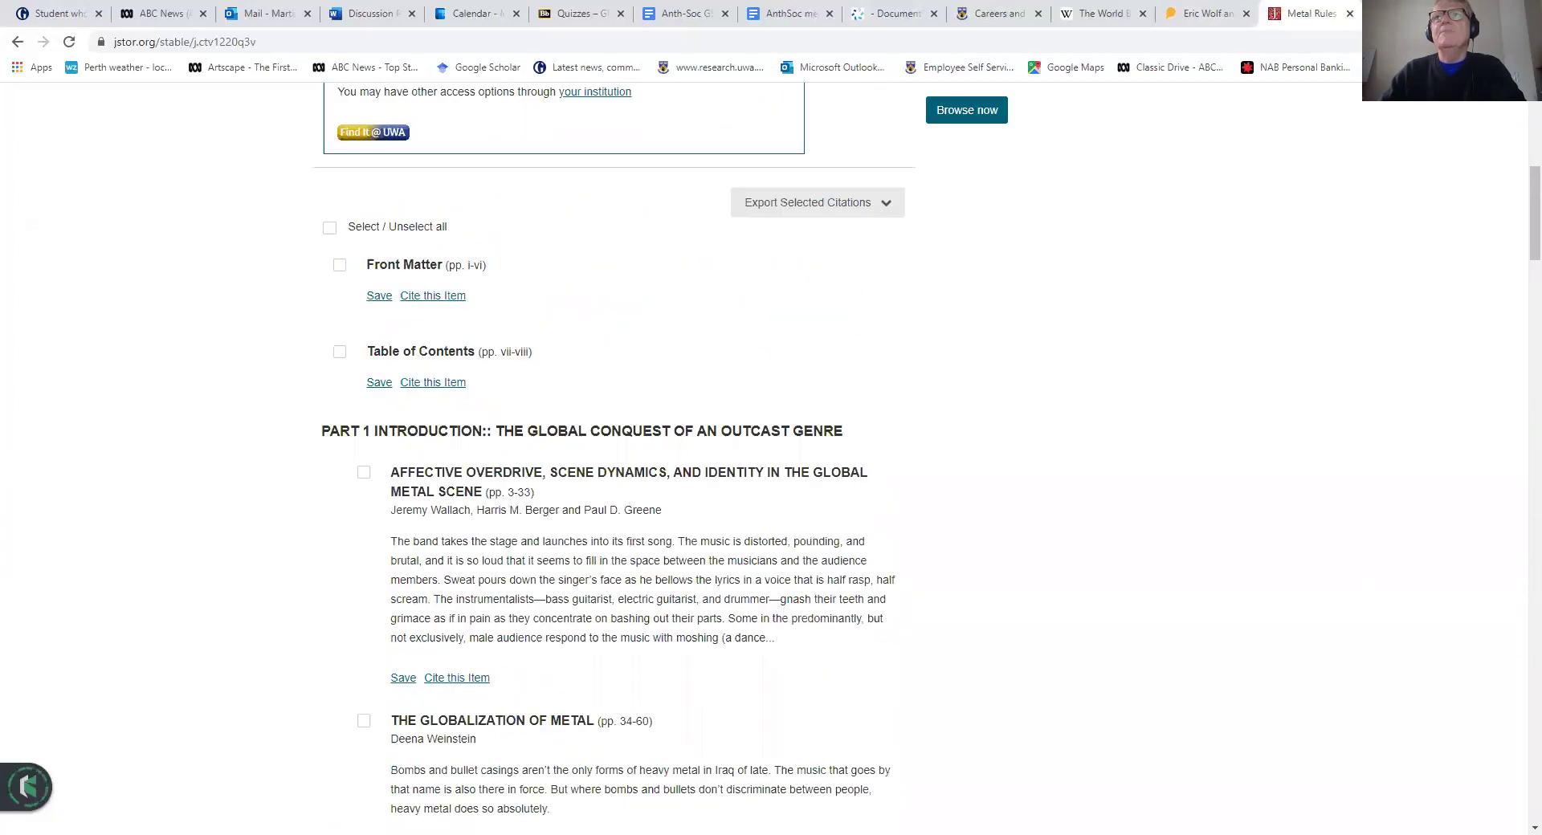
# Step: Open the library's OneSearch site at onesearch.library.uwa.edu.au in a new tab
pyautogui.hotkey('ctrl', 't')
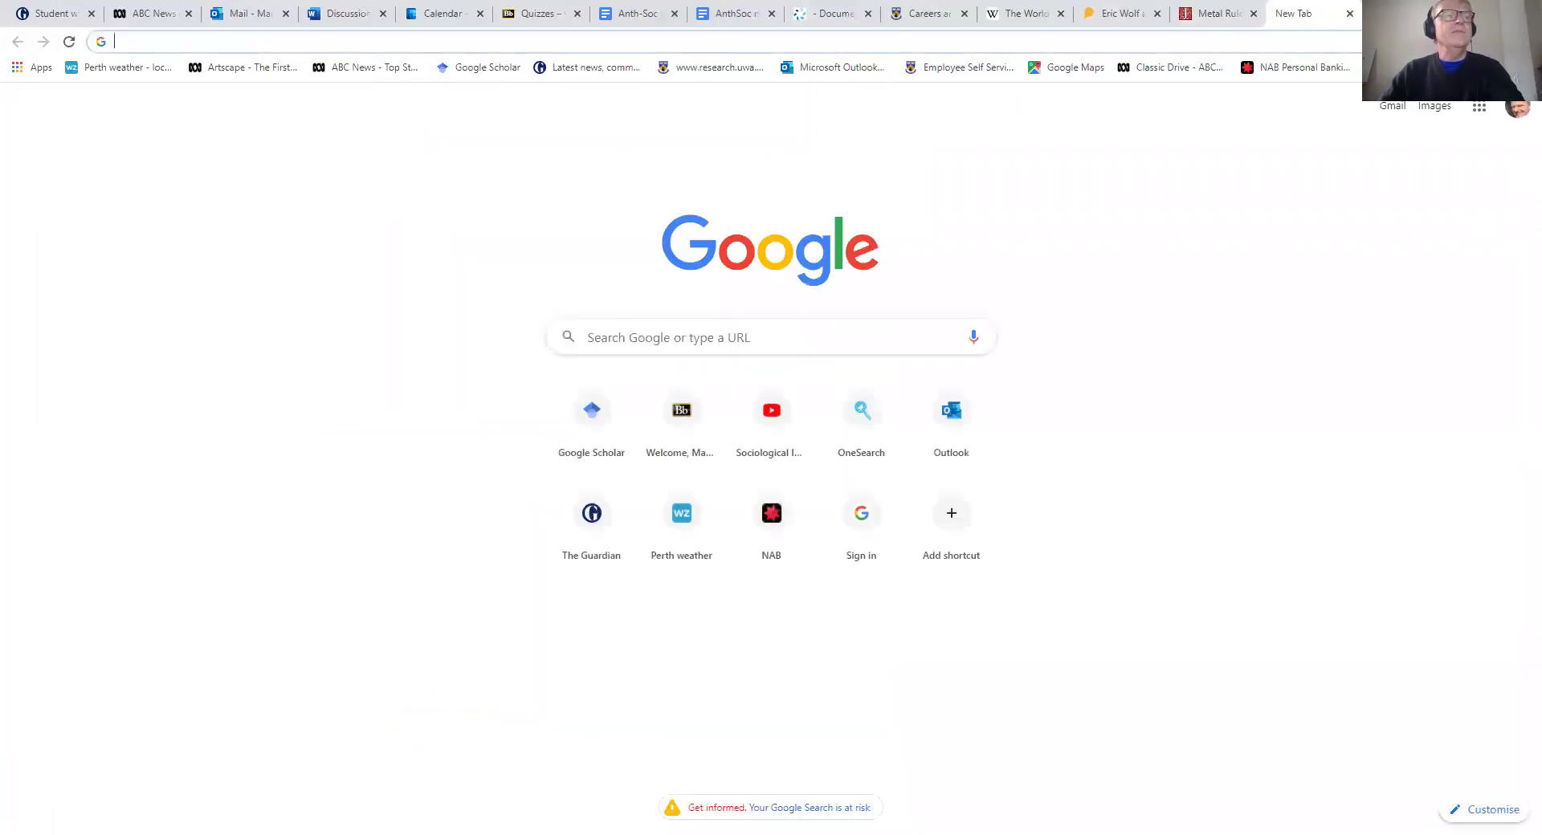
pyautogui.write('onesearch.library.uwa.edu.au')
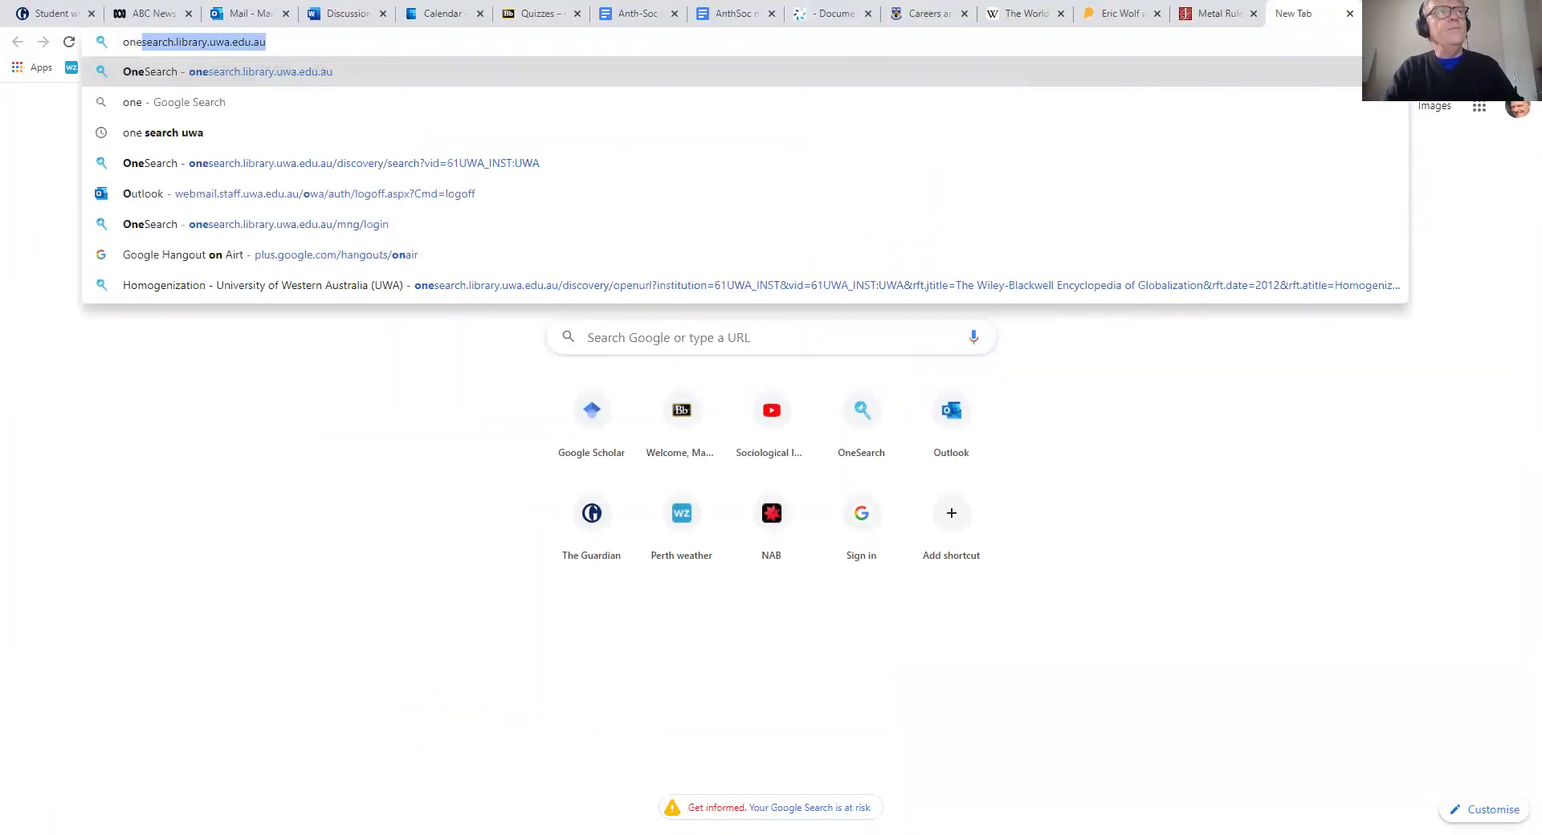
pyautogui.press('Return')
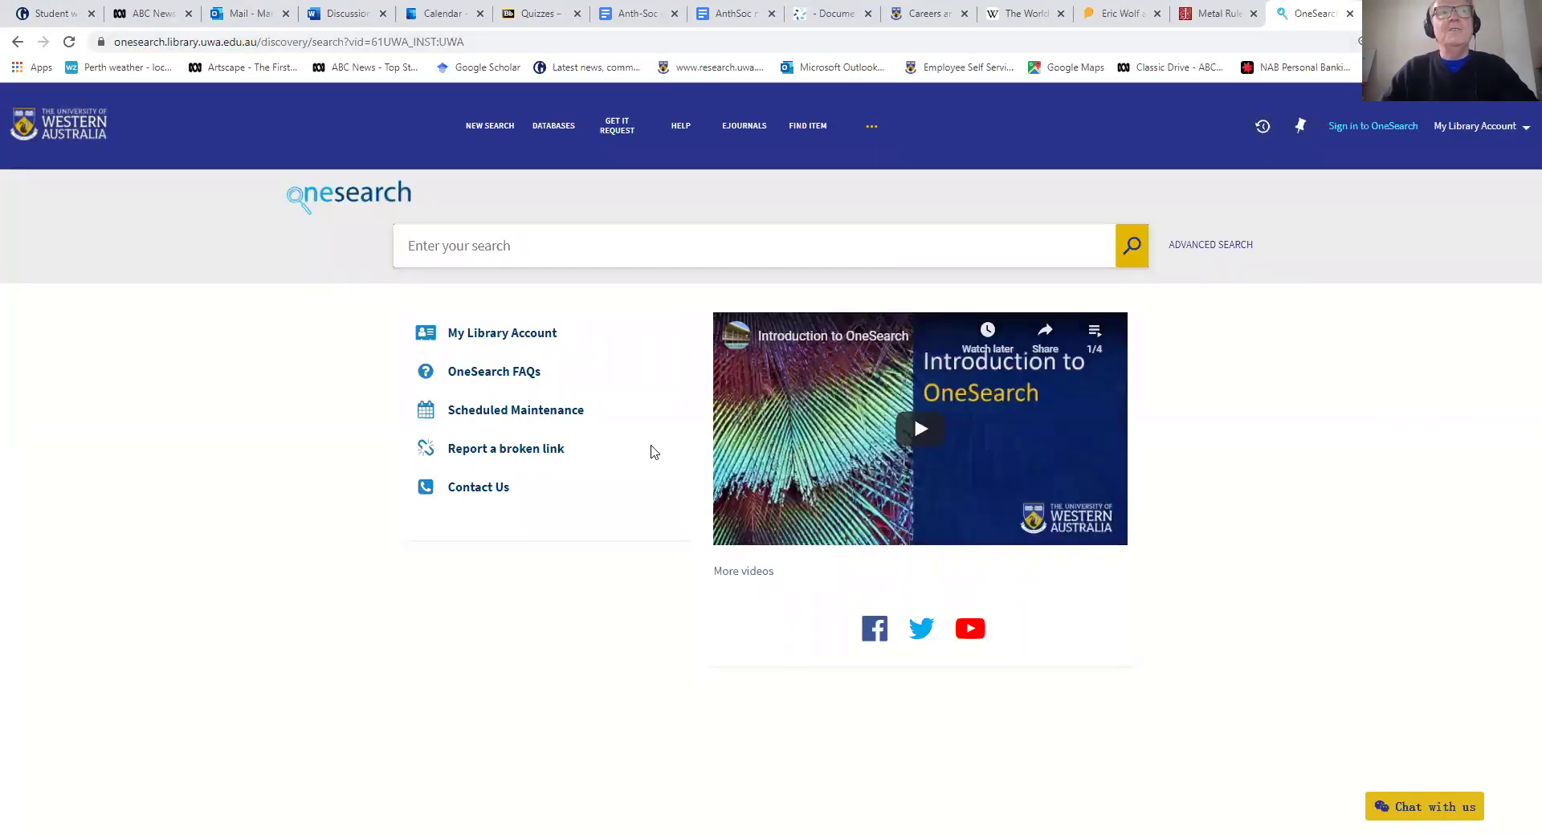
# Step: Check the book's title on JSTOR, search OneSearch for "metal rules the globe", and open the first result's online access options
pyautogui.click(1220, 17)
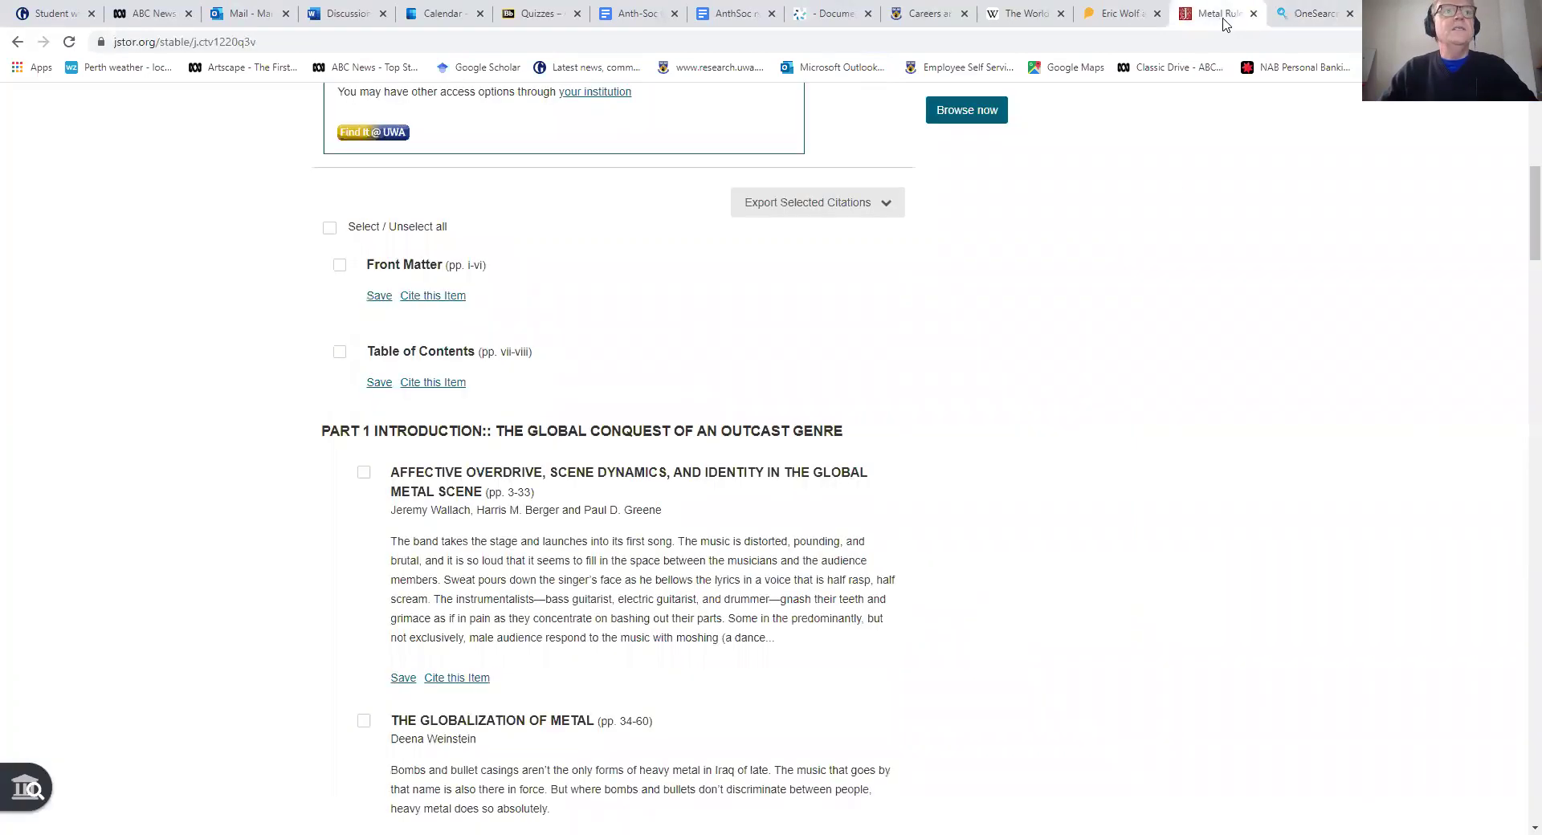
pyautogui.scroll(7, 1150, 339)
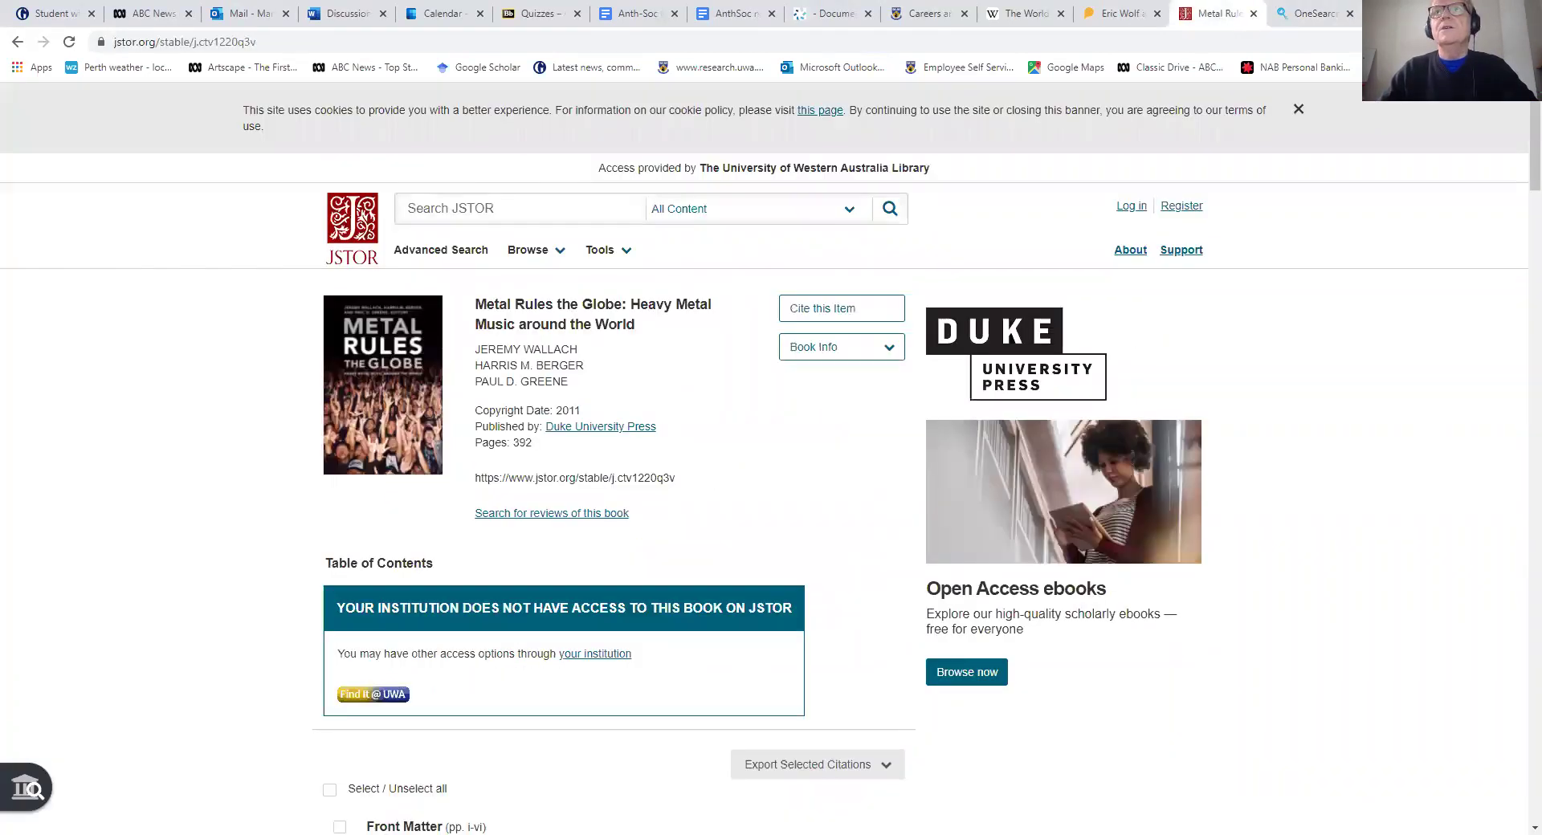
pyautogui.click(1325, 16)
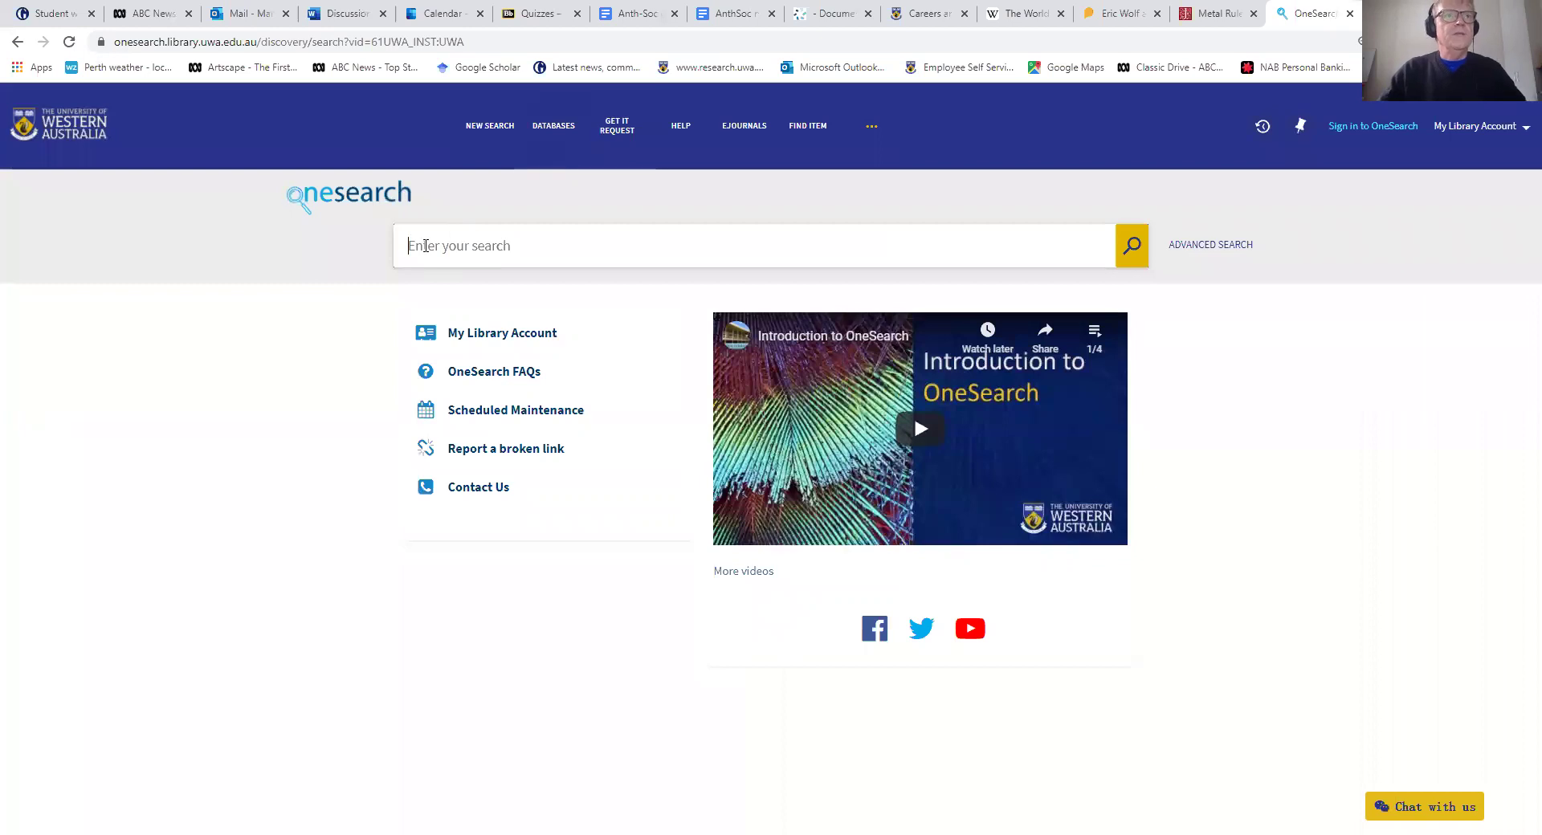
pyautogui.click(425, 245)
pyautogui.write('metal ru')
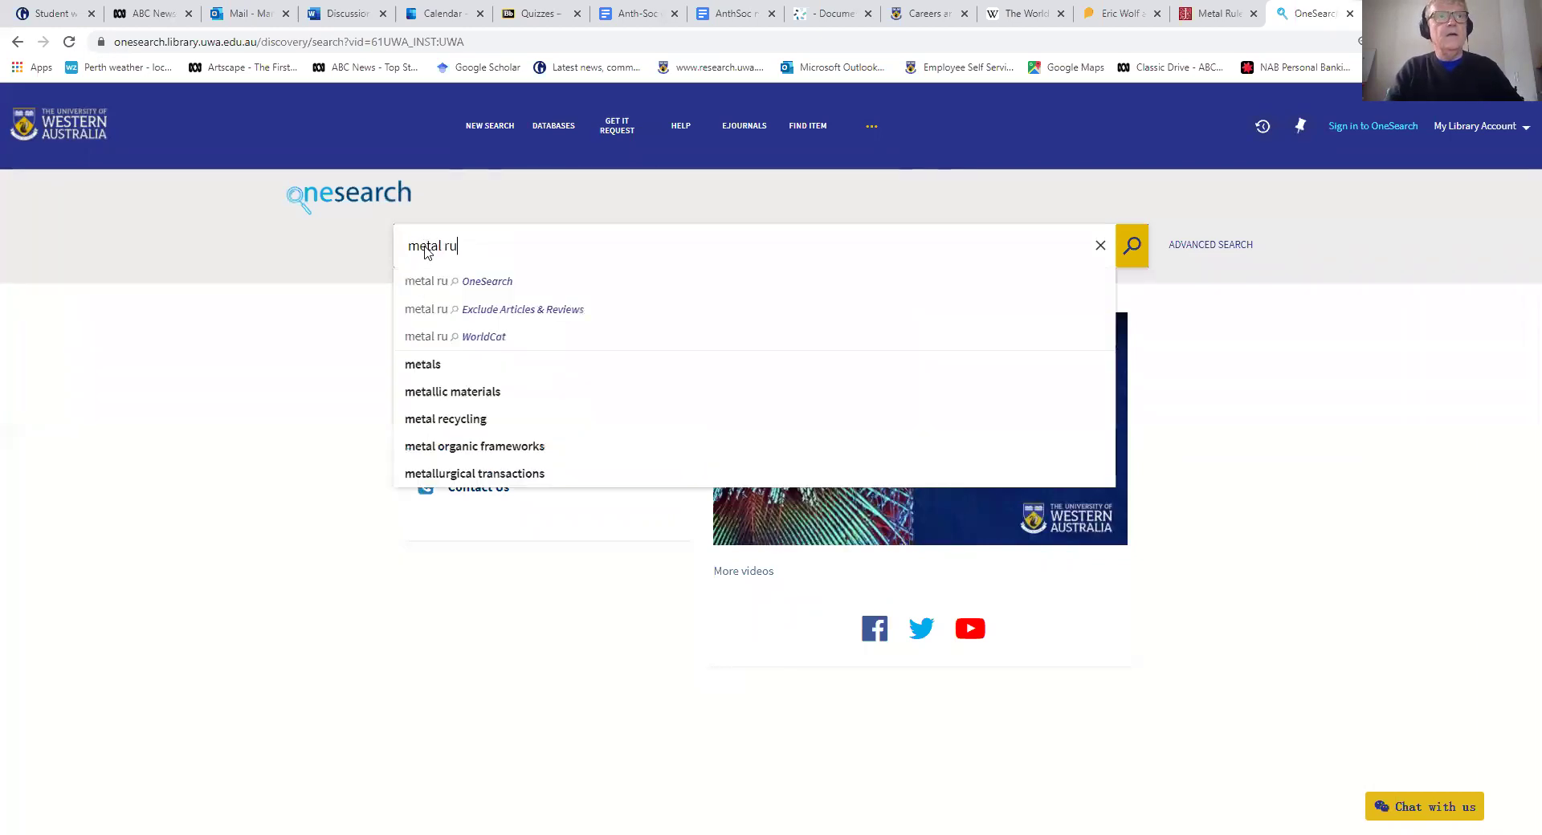
pyautogui.write('les the globe')
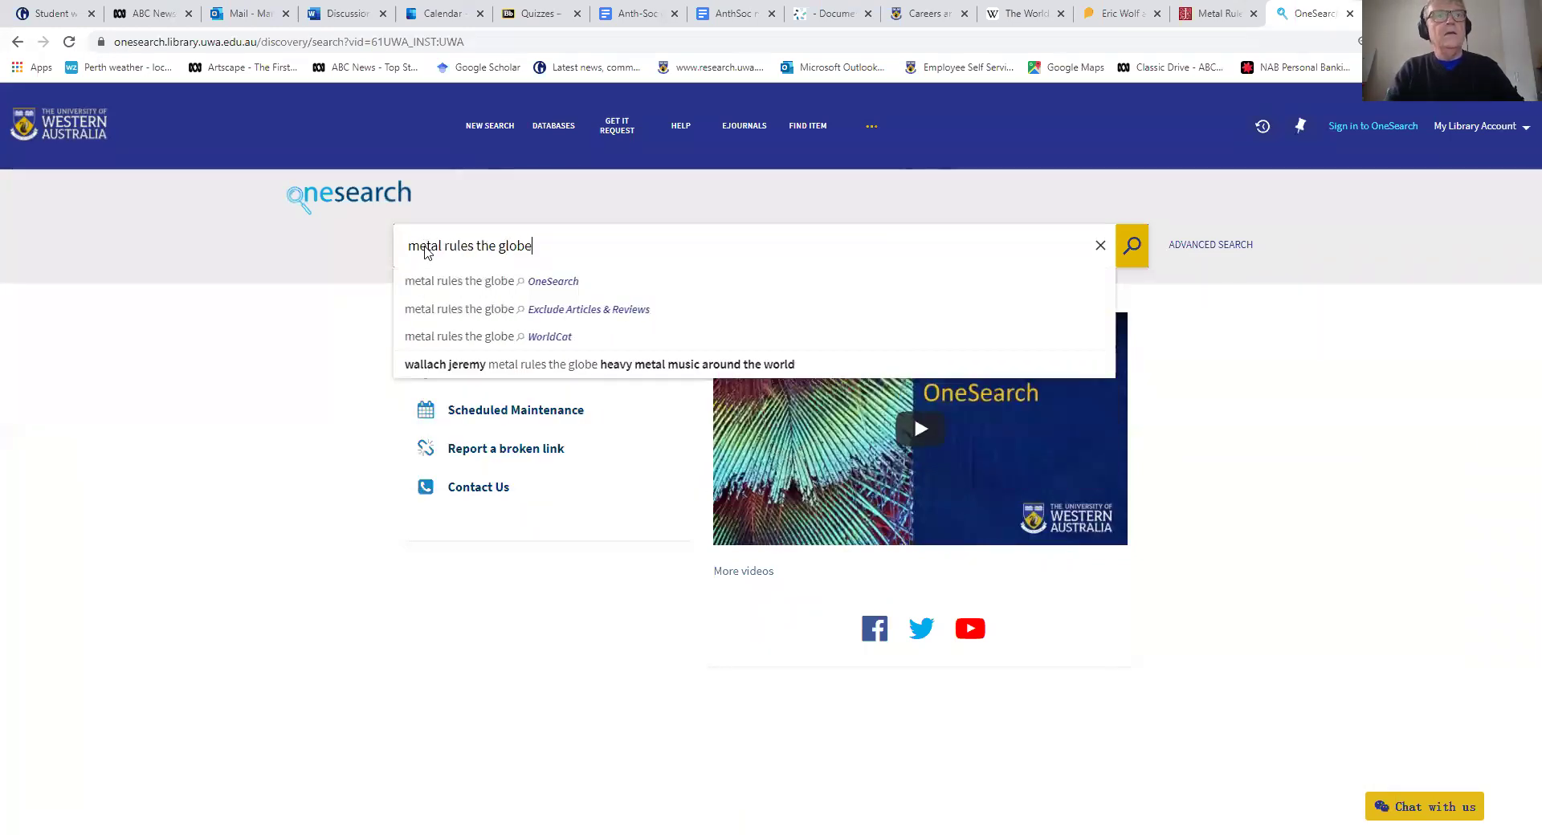
pyautogui.press('Return')
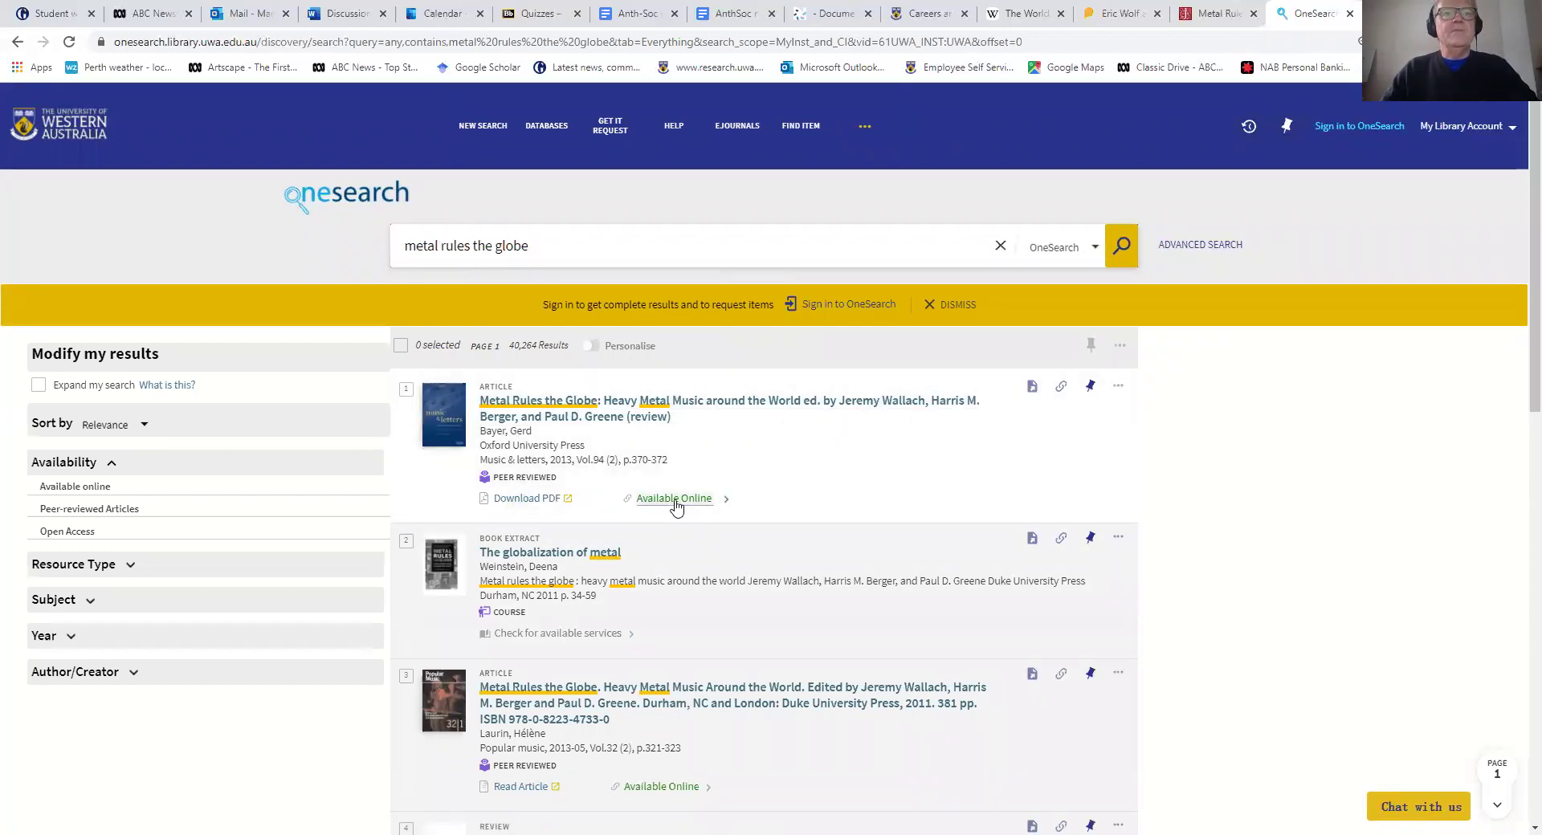
pyautogui.click(674, 502)
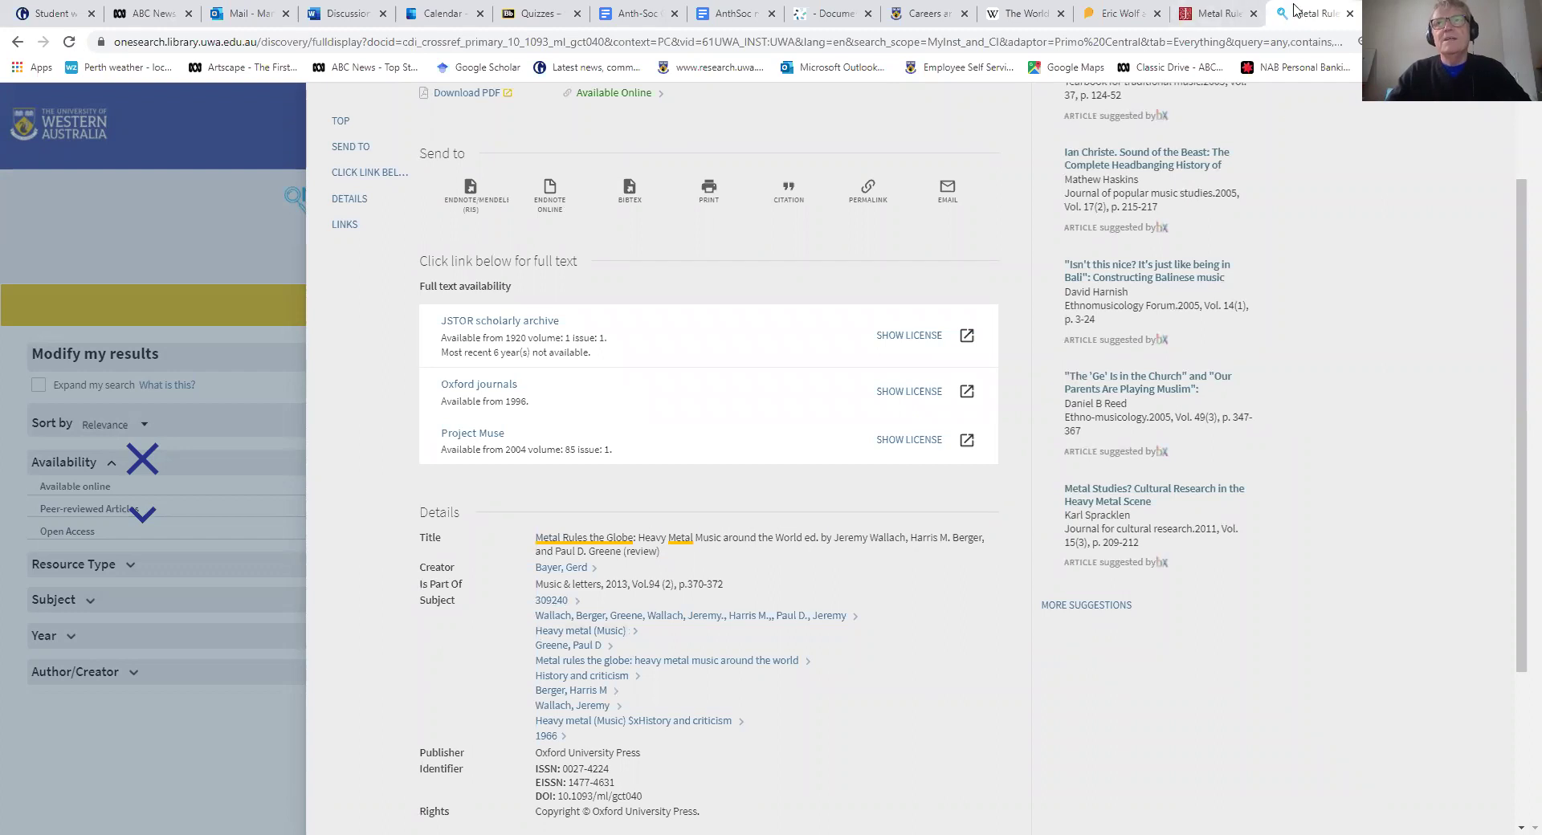
# Step: Return to the Google Scholar results for "metal music japan" and review the first page of titles and related searches
pyautogui.click(1218, 22)
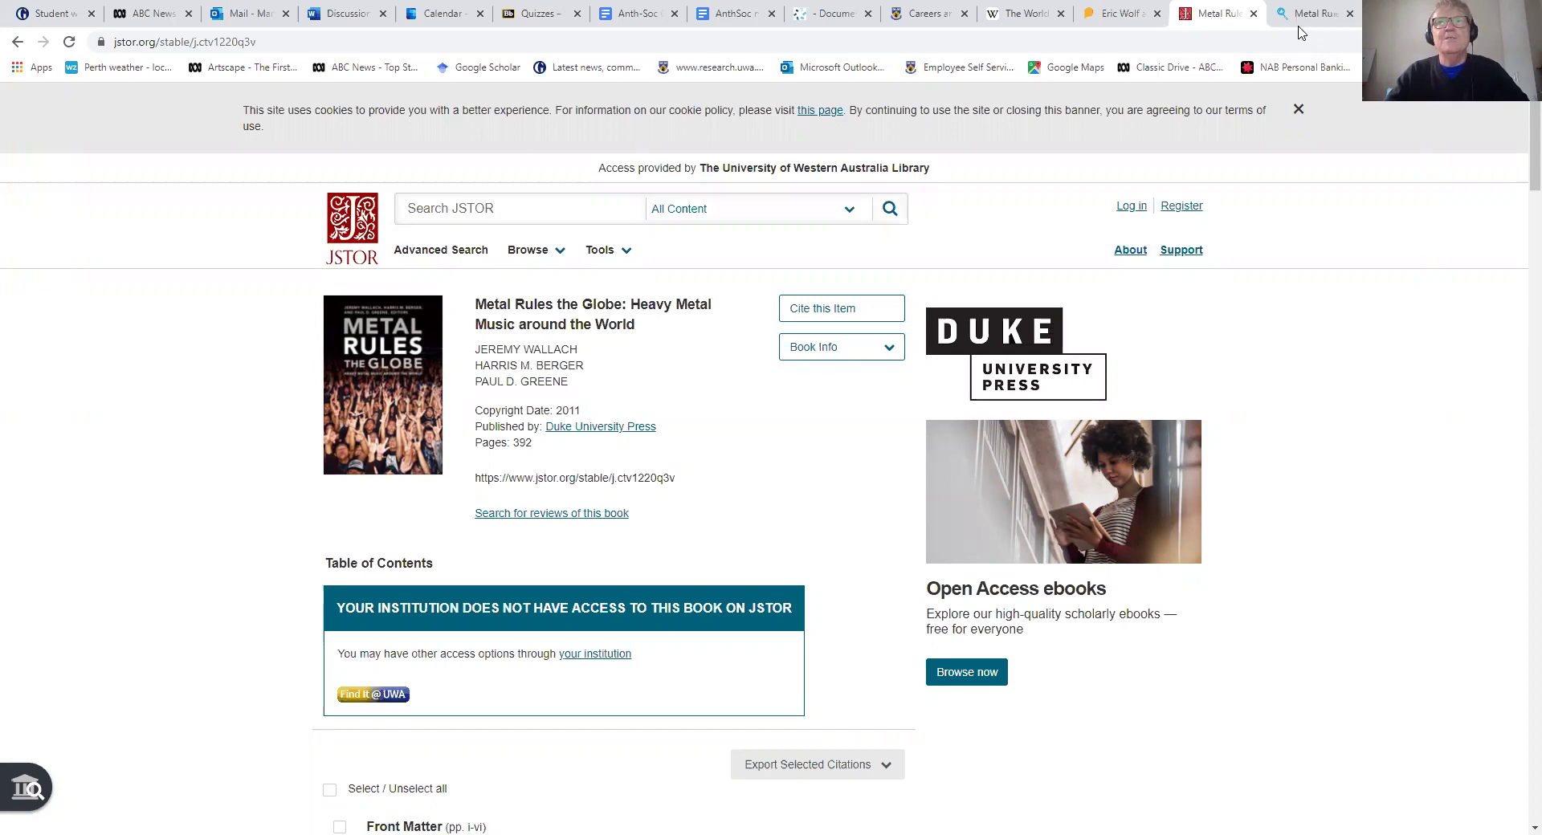
pyautogui.click(17, 42)
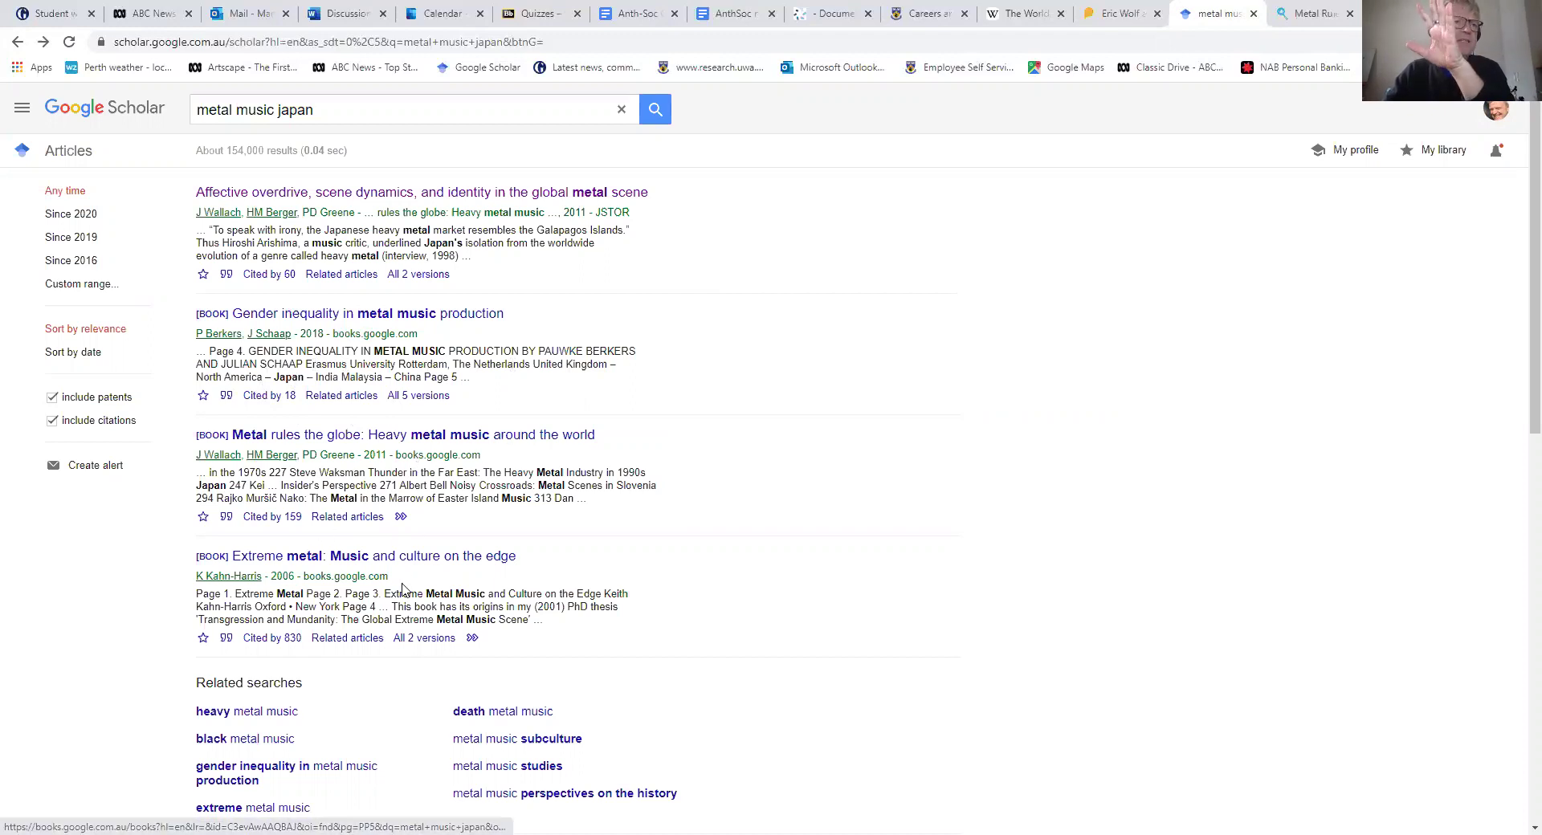
pyautogui.scroll(-2, 404, 589)
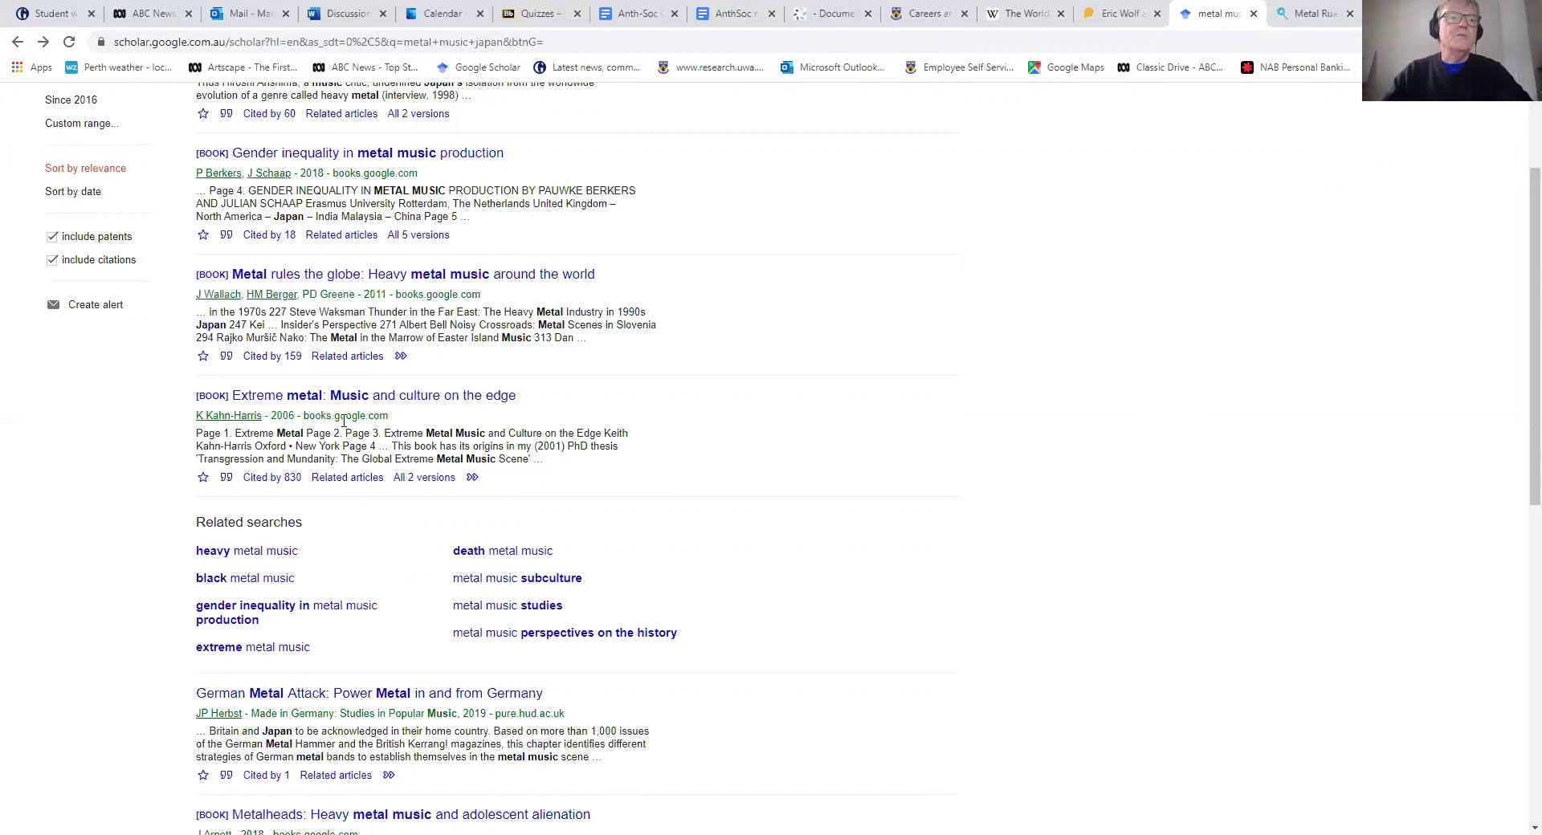
pyautogui.scroll(-3, 604, 403)
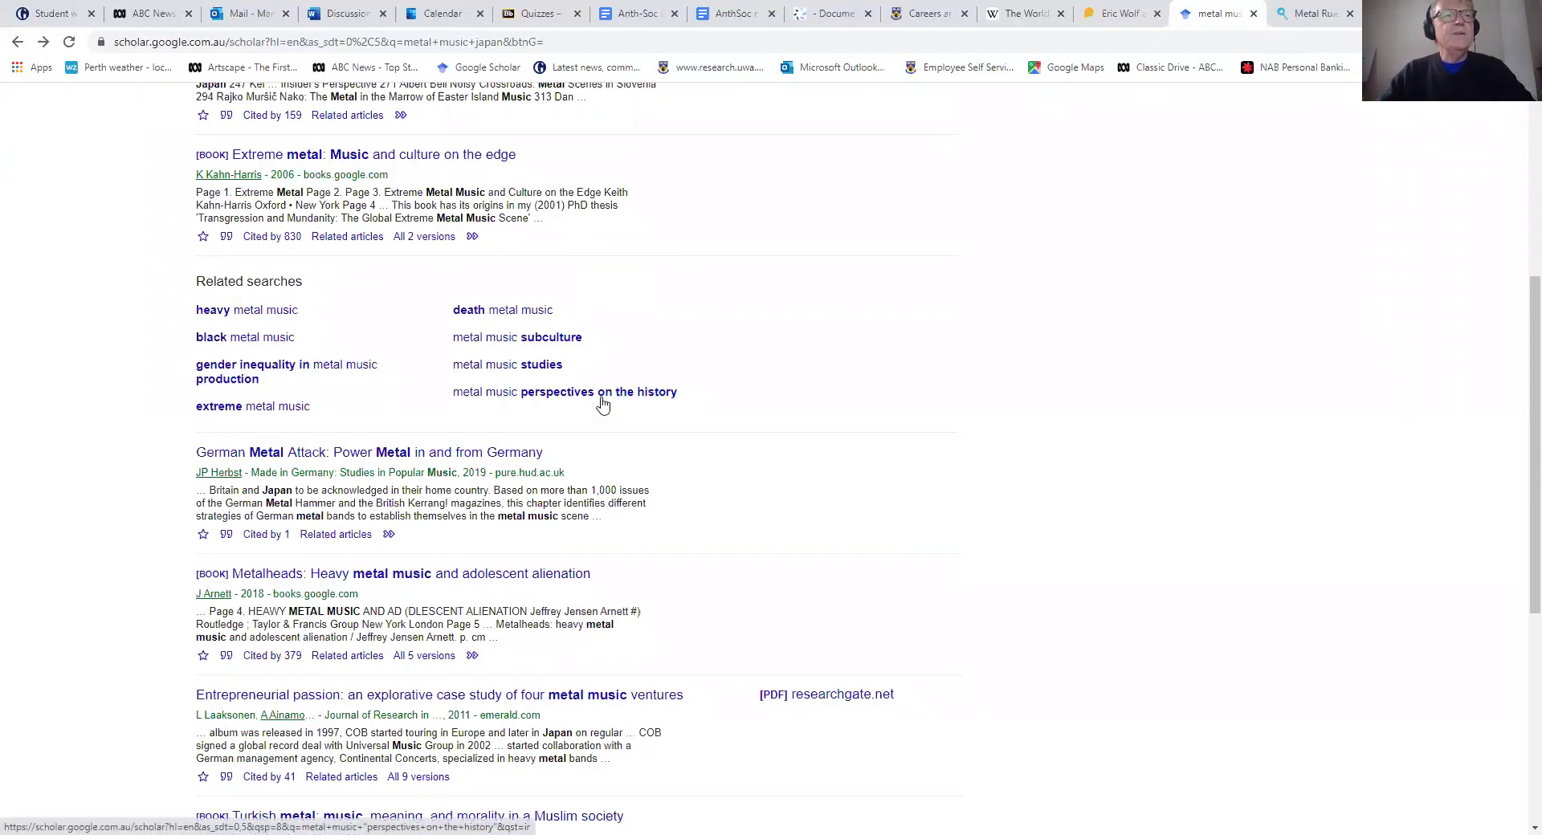
pyautogui.scroll(5, 820, 444)
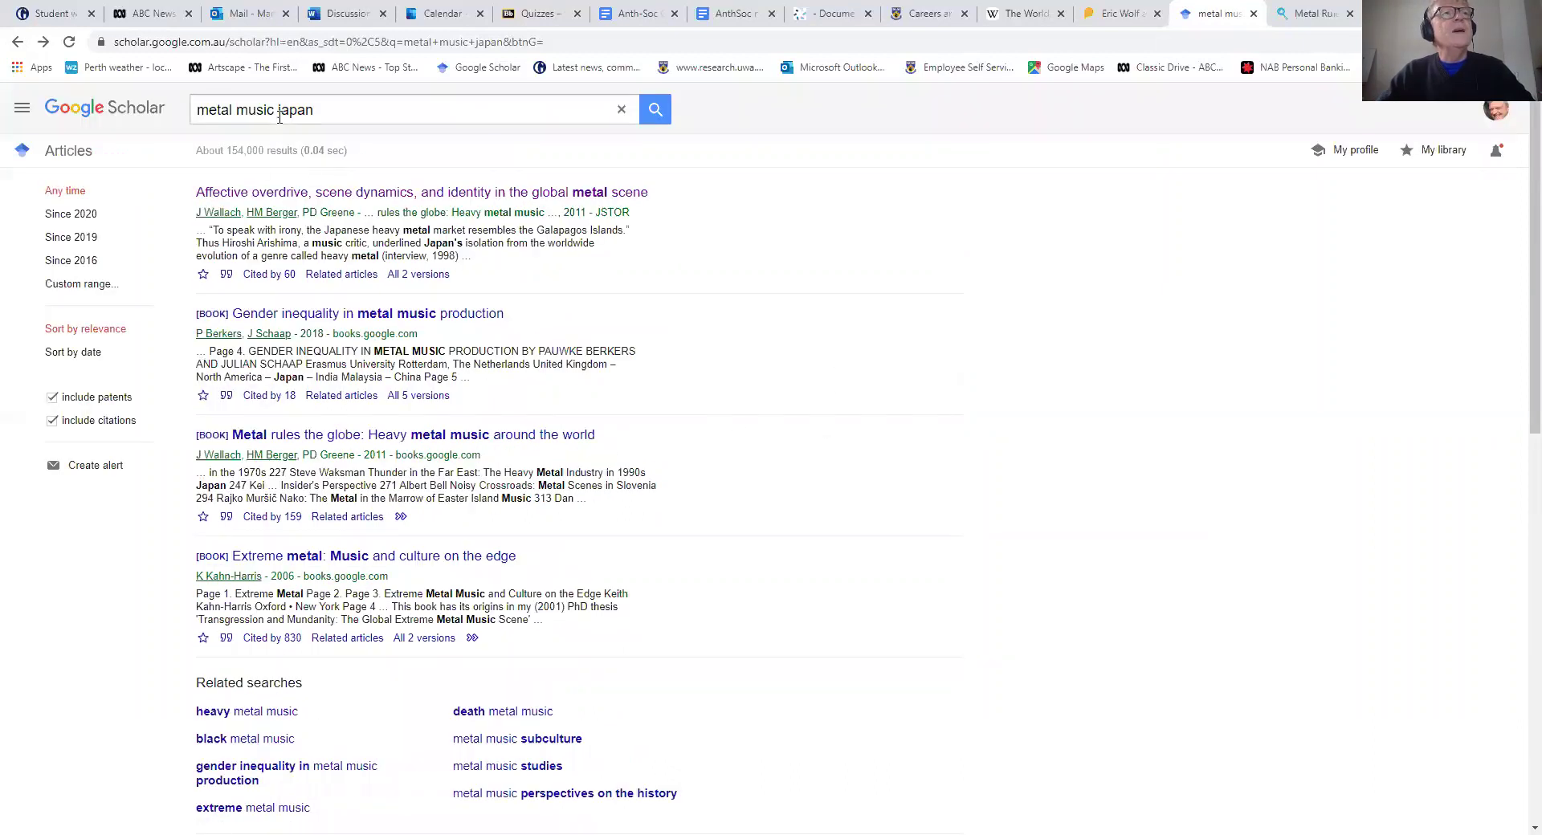
pyautogui.scroll(-5, 588, 370)
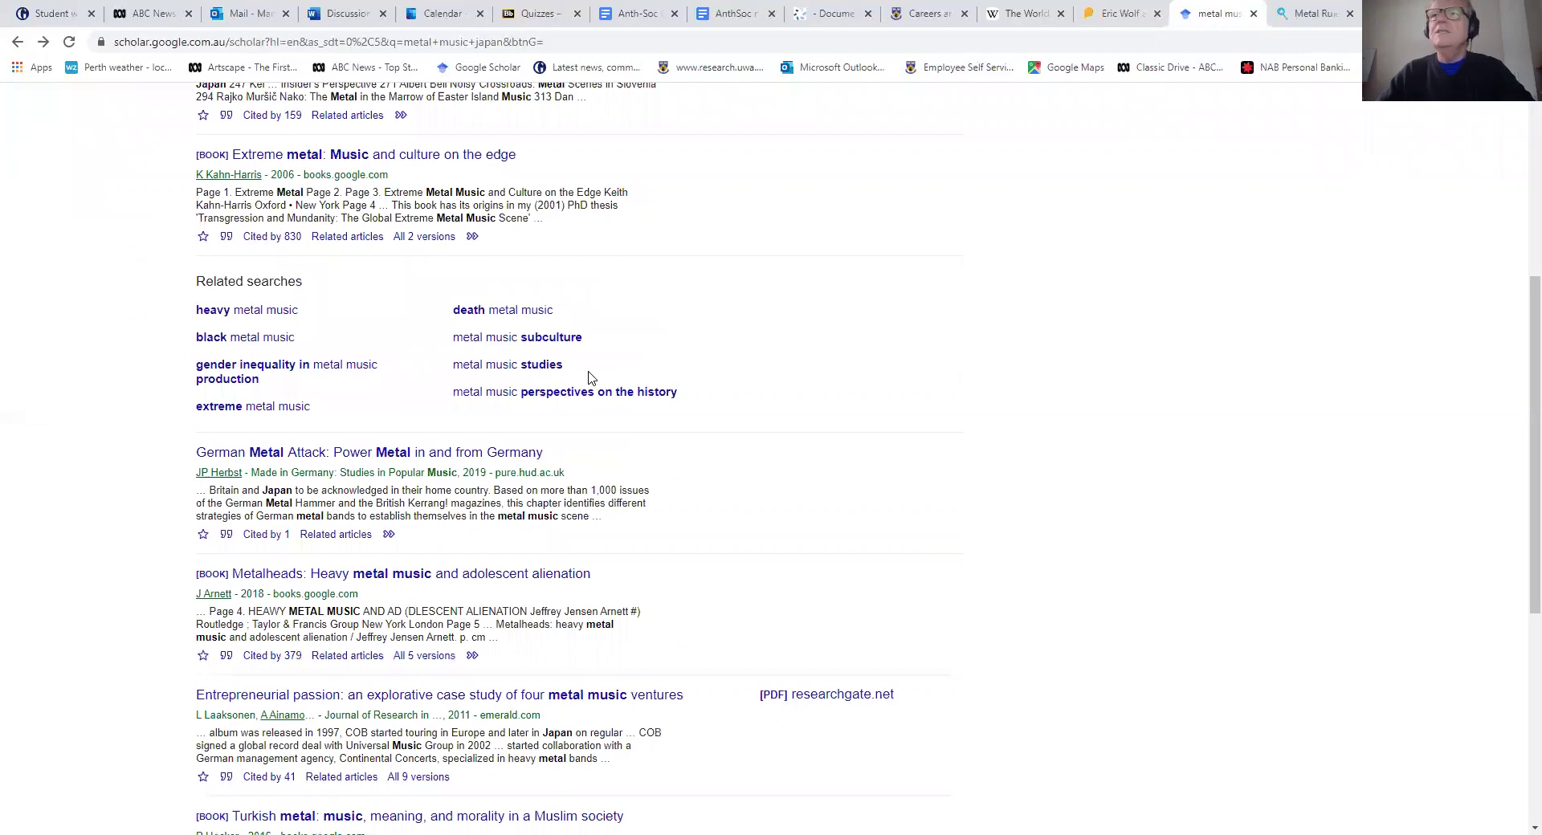
pyautogui.scroll(-2, 591, 377)
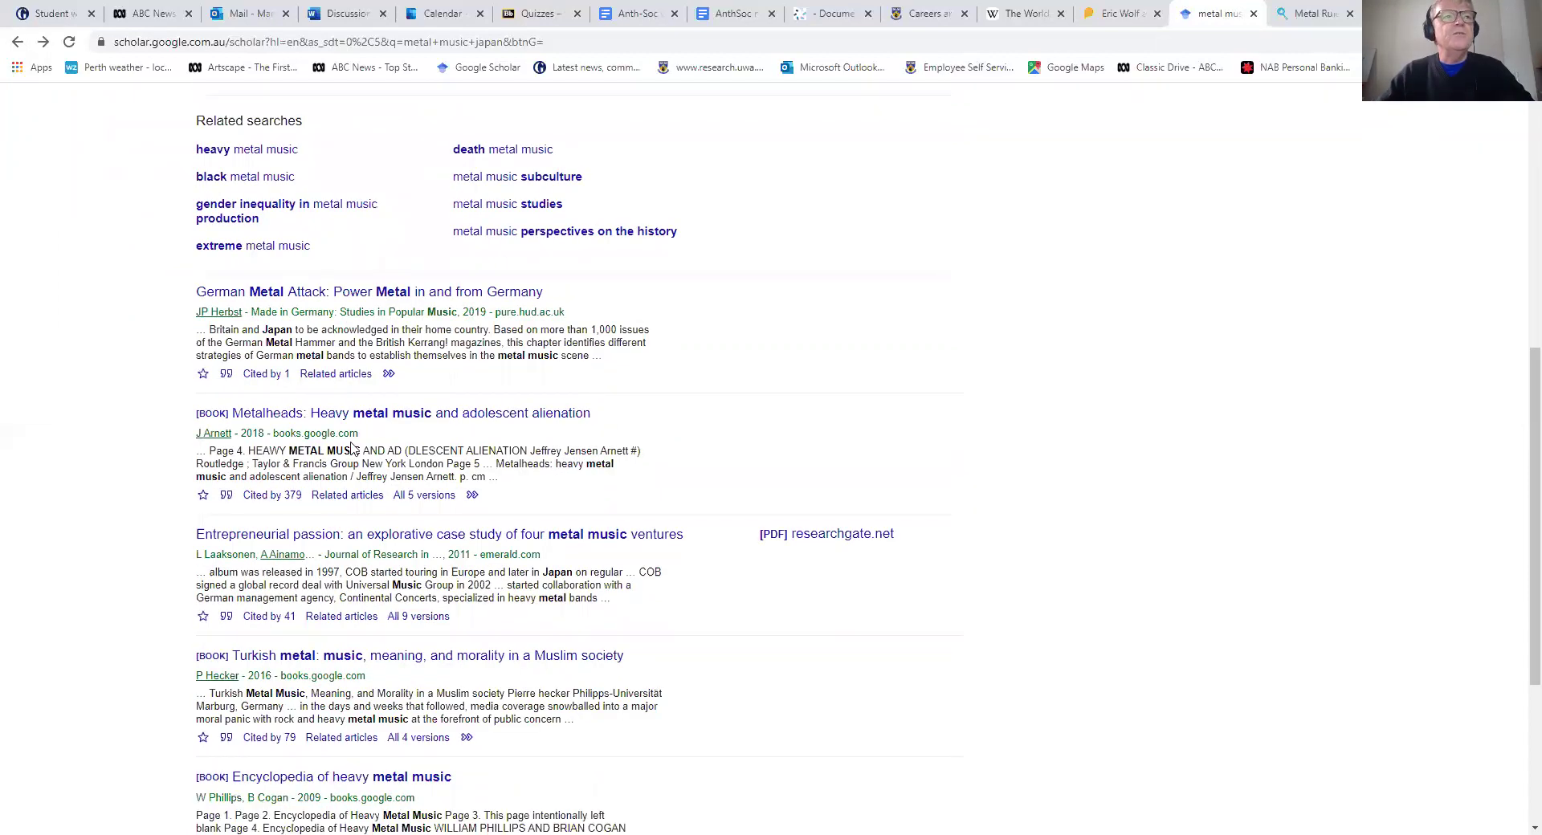
pyautogui.scroll(-2, 351, 447)
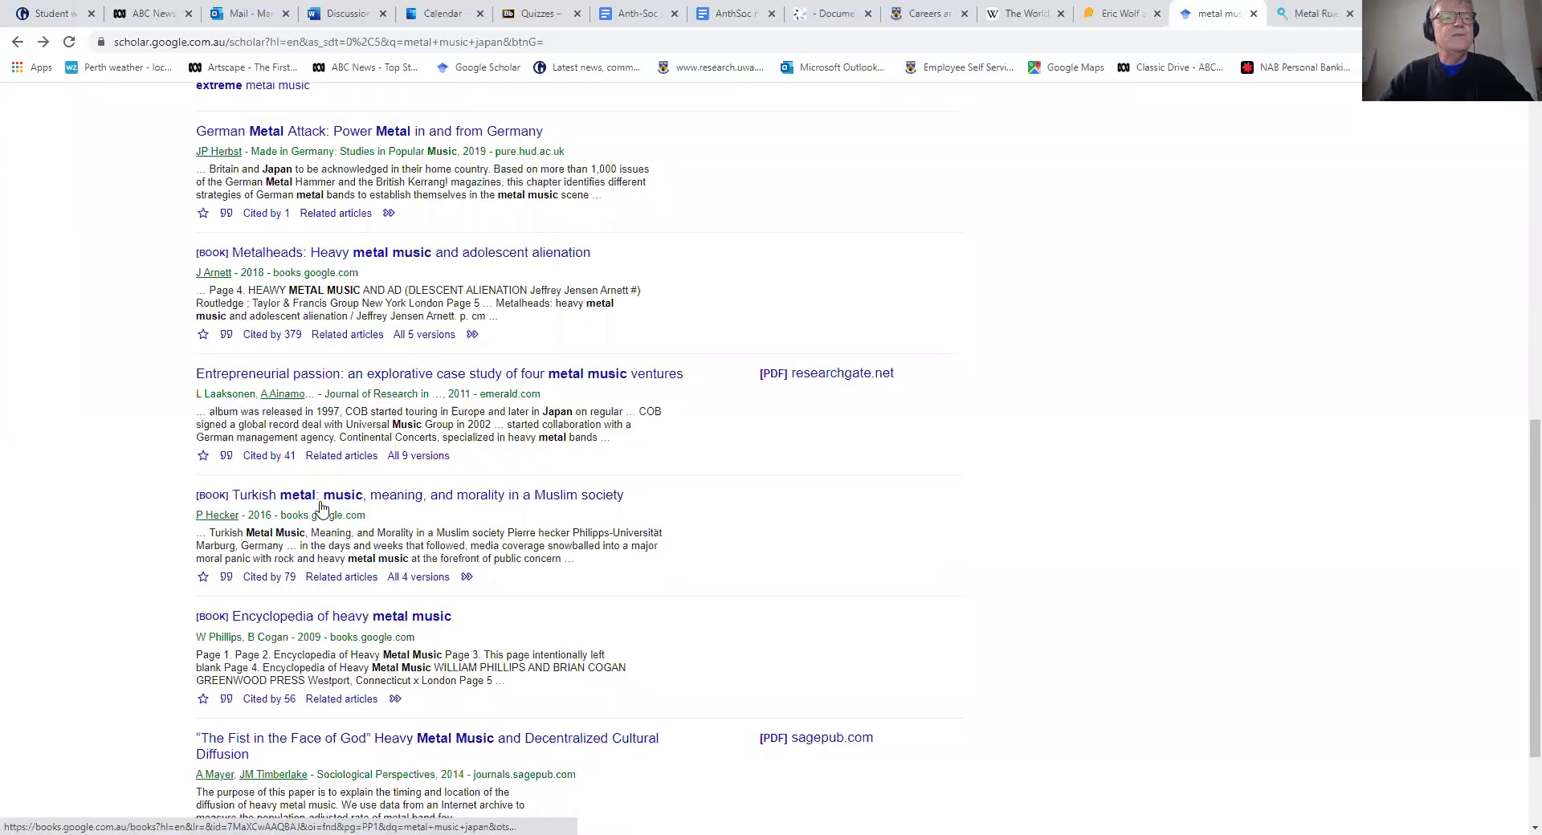
pyautogui.scroll(1, 321, 506)
pyautogui.scroll(-3, 321, 504)
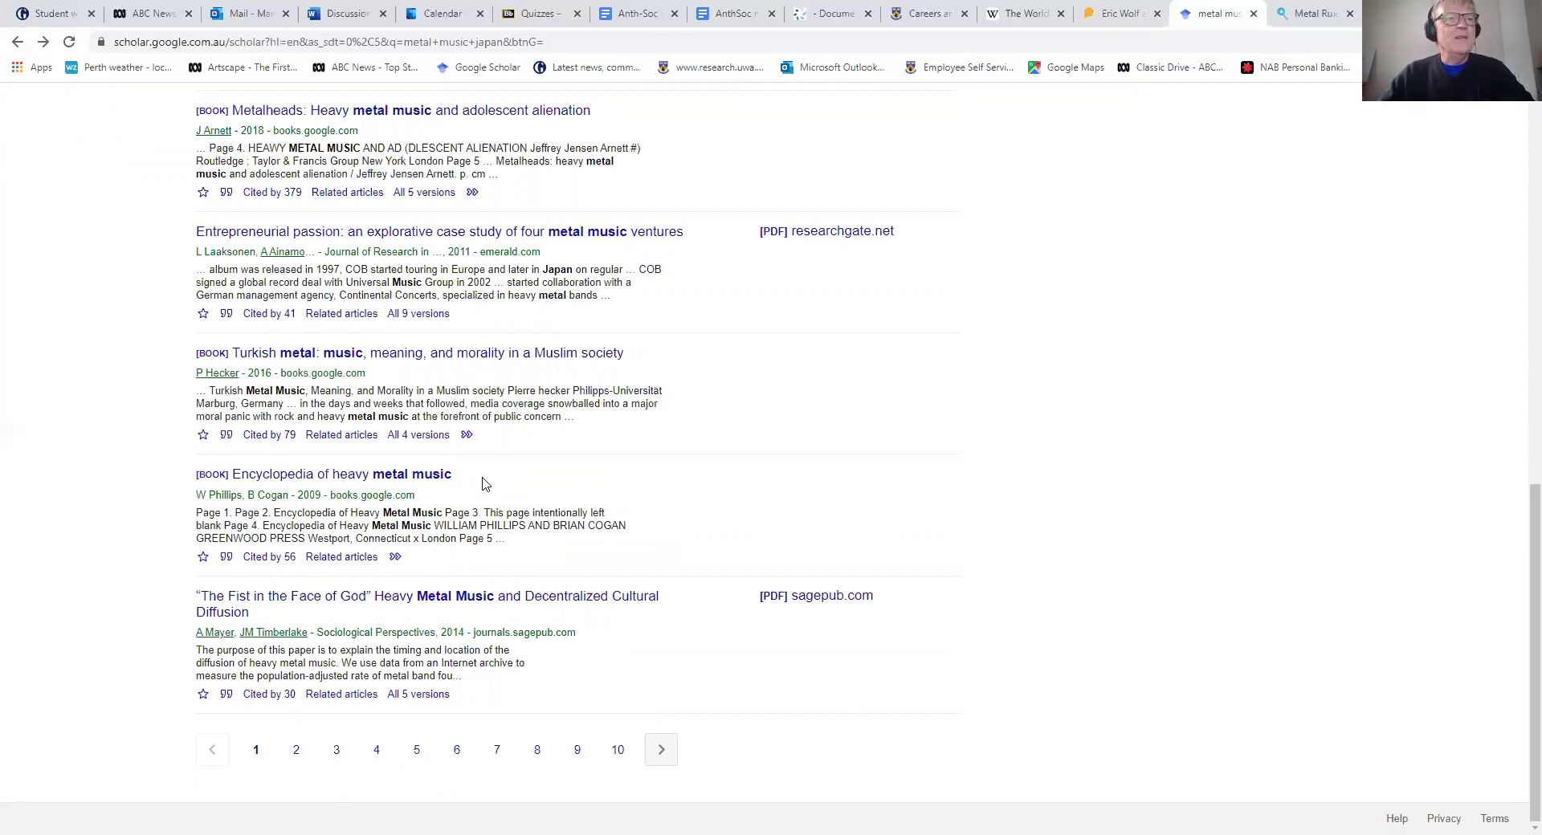
# Step: Broaden the Google Scholar query by adding "heavy" at its start and search for "heavy metal music japan"
pyautogui.scroll(11, 485, 484)
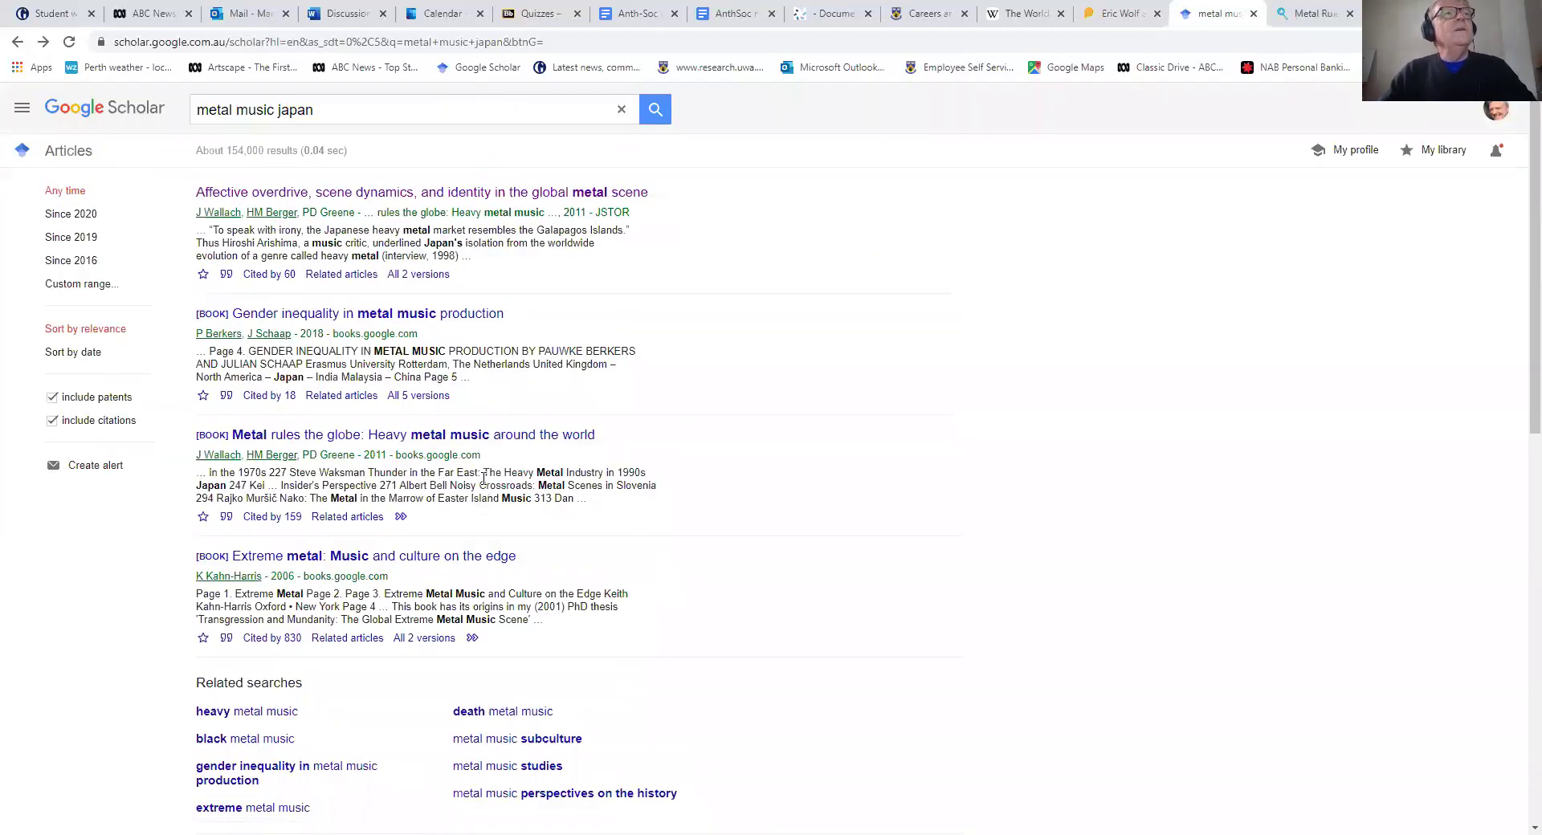
pyautogui.click(196, 111)
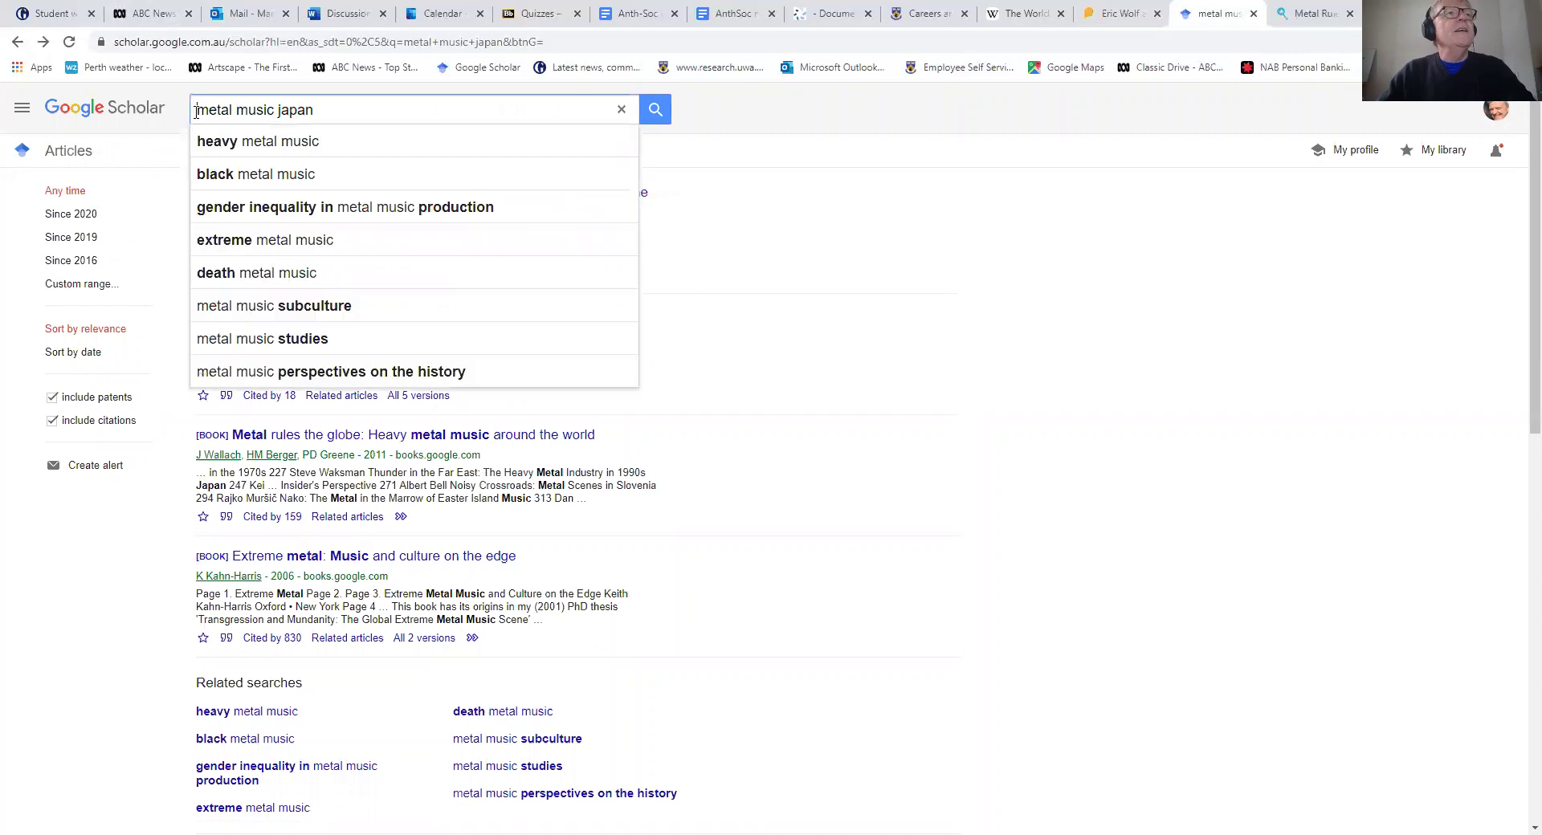
pyautogui.write('he')
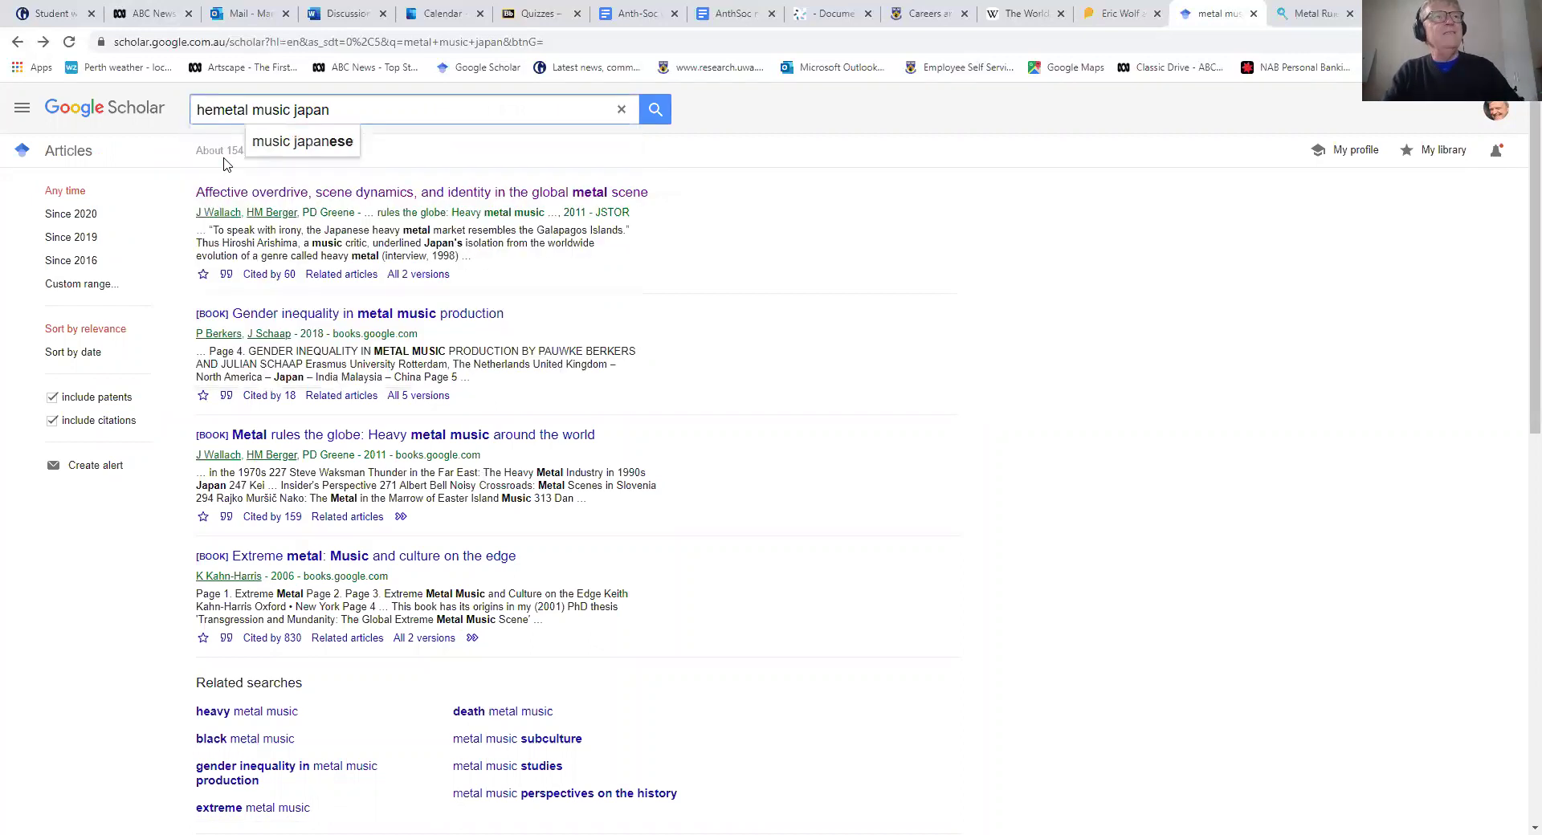
pyautogui.write('avy')
pyautogui.press('Return')
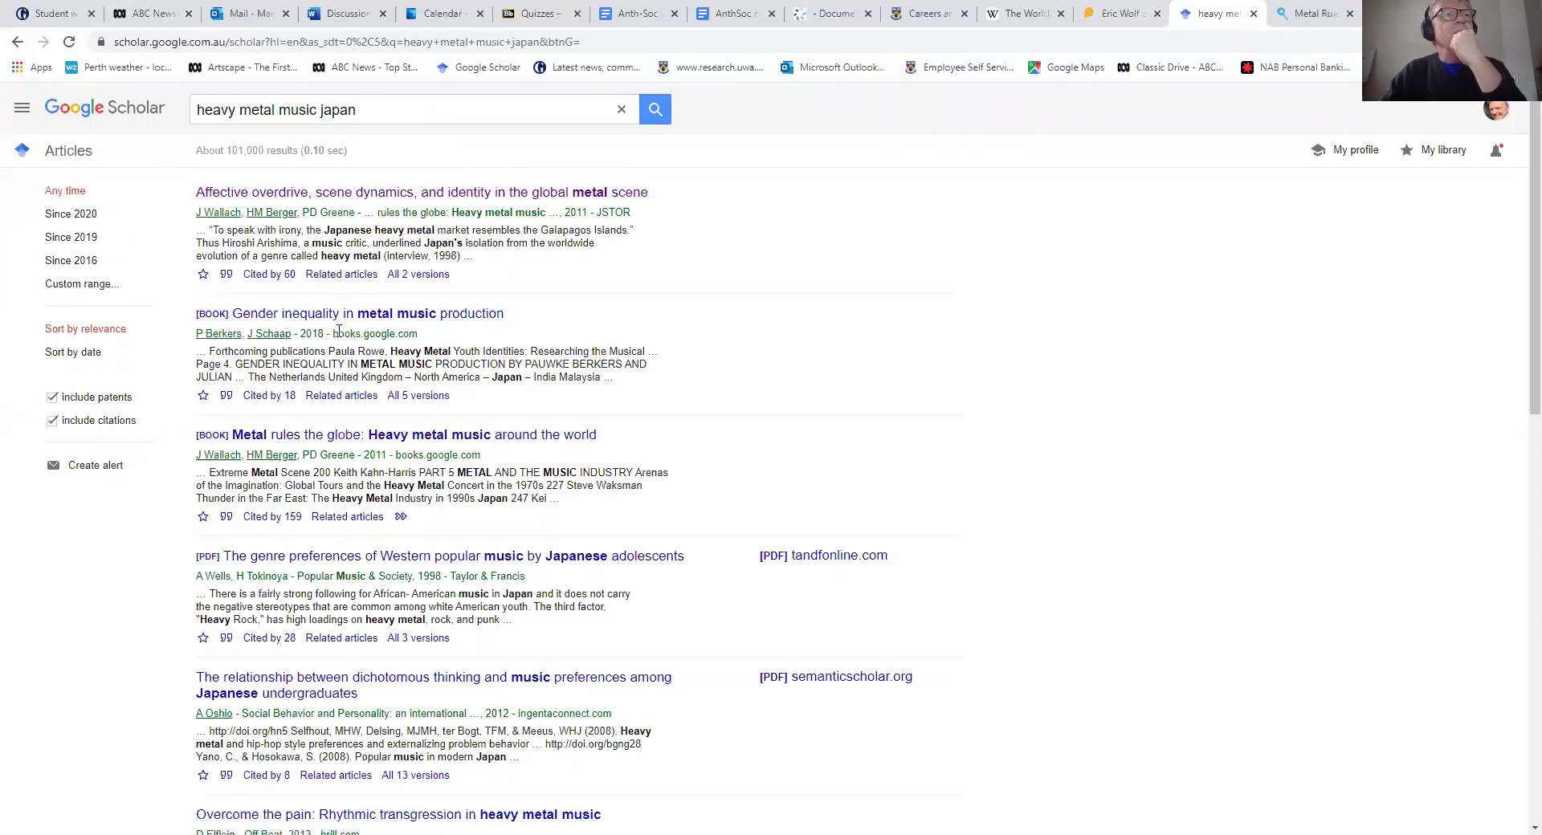
# Step: Open the tandfonline PDF of "The genre preferences of Western popular music by Japanese adolescents" and skim its opening pages
pyautogui.scroll(-2, 346, 417)
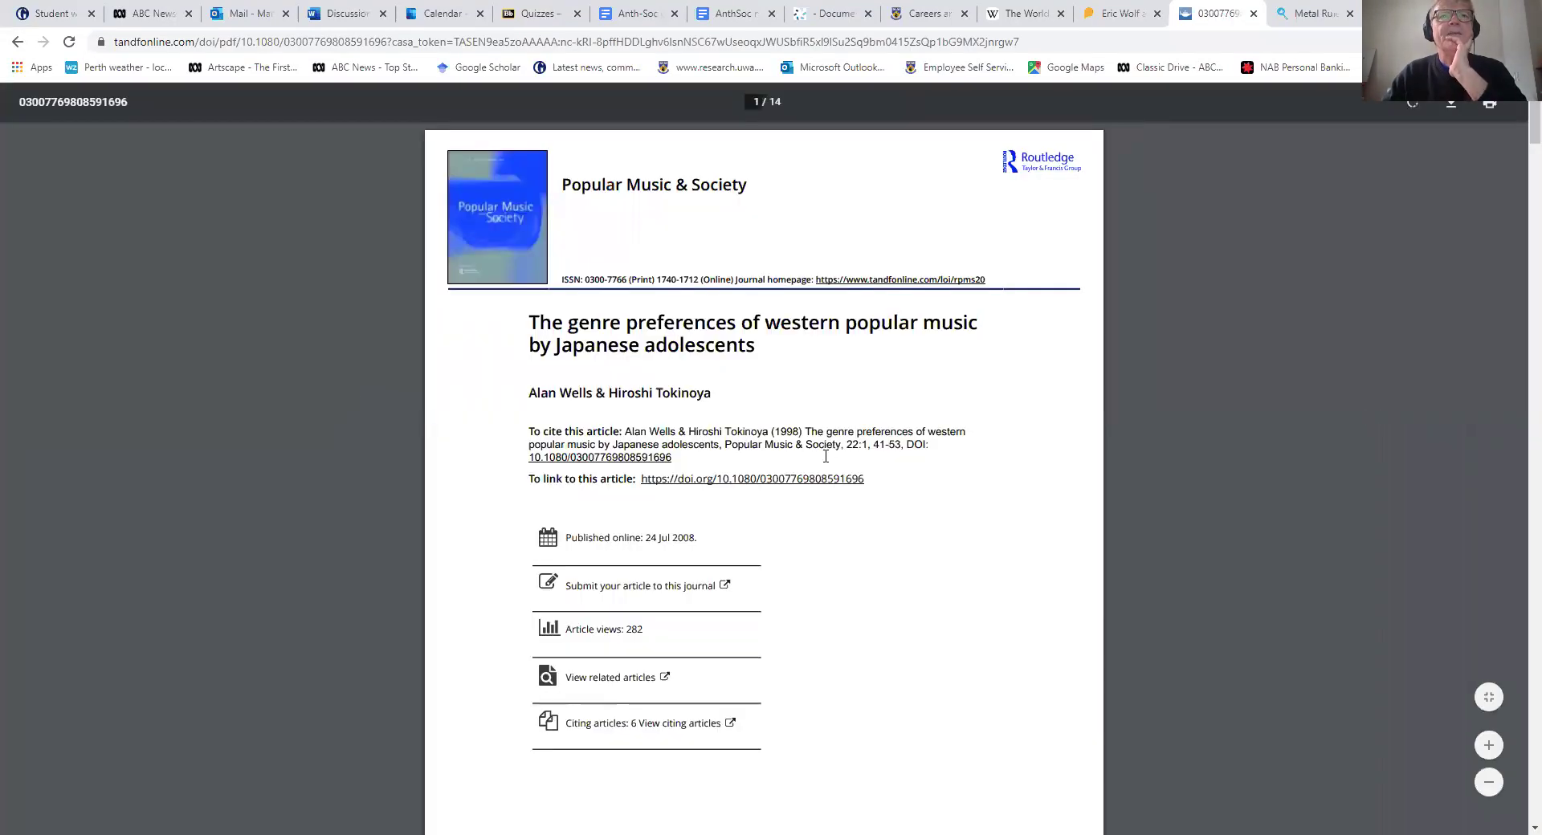
pyautogui.scroll(-15, 825, 456)
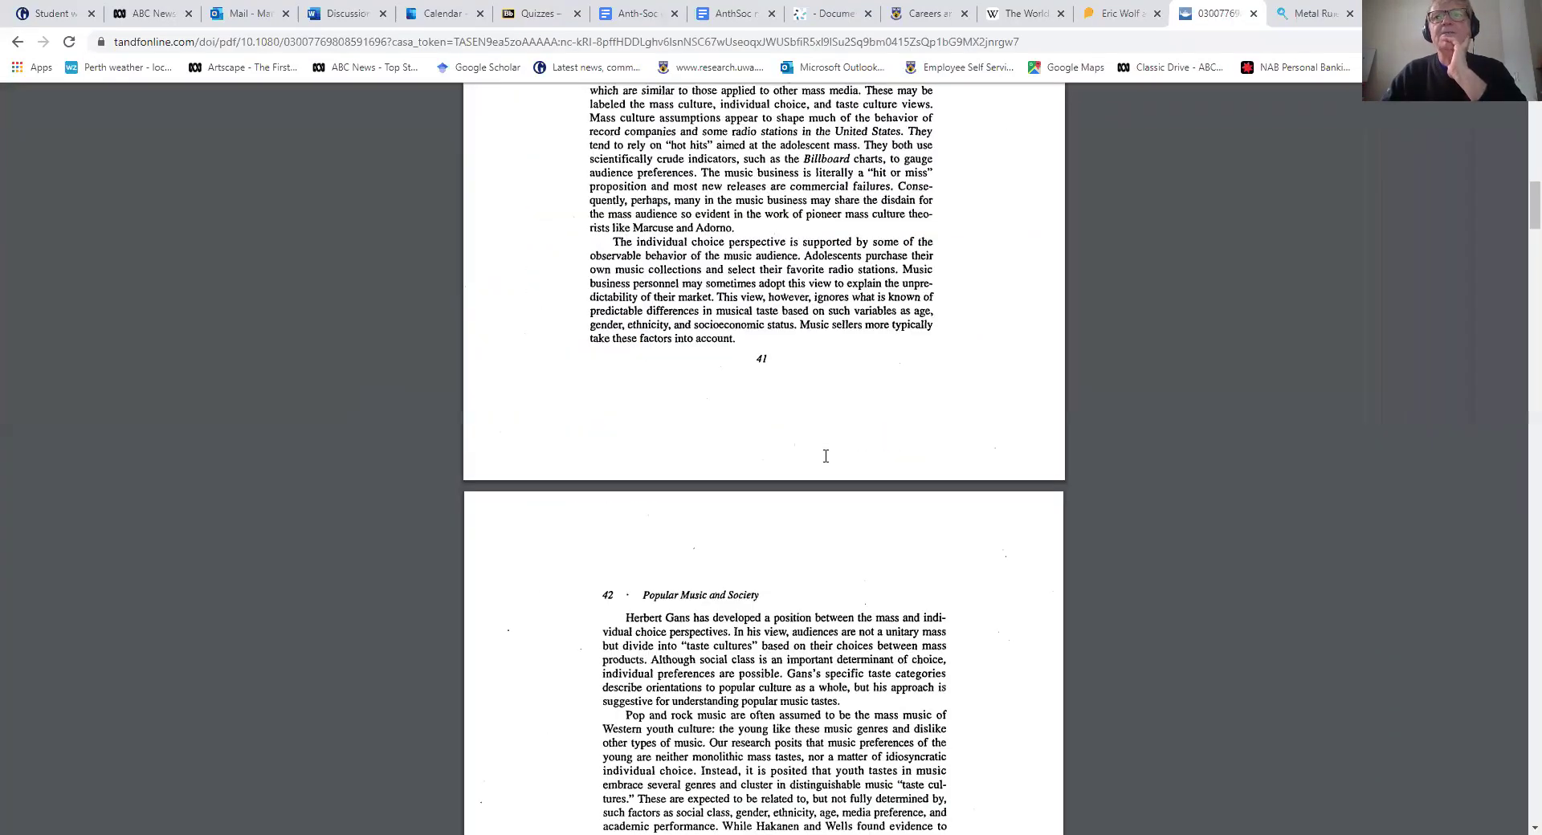
pyautogui.scroll(-12, 826, 457)
pyautogui.scroll(15, 823, 457)
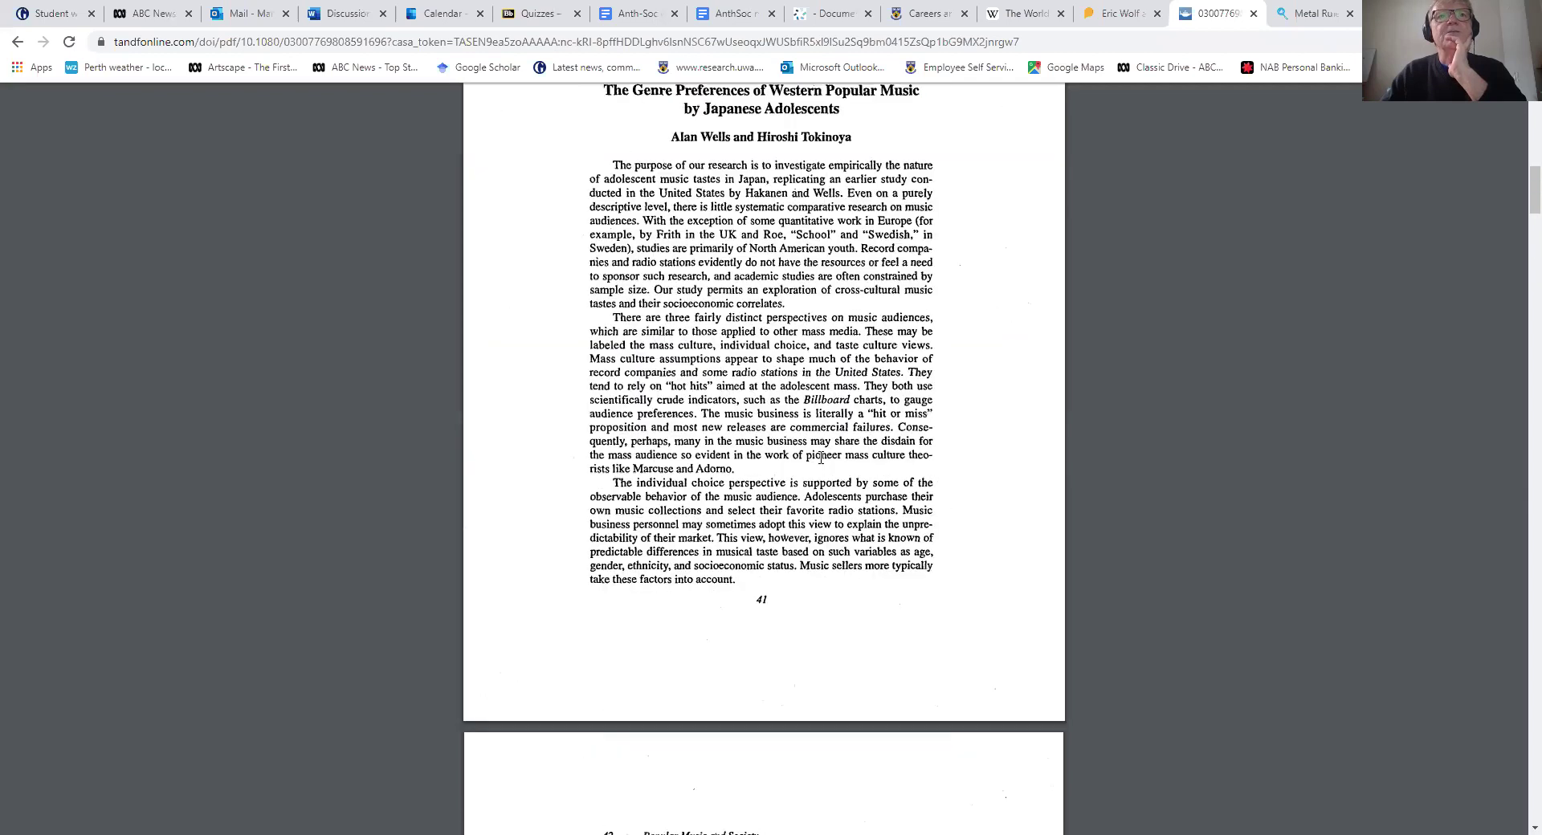
pyautogui.scroll(5, 821, 457)
pyautogui.scroll(-6, 821, 458)
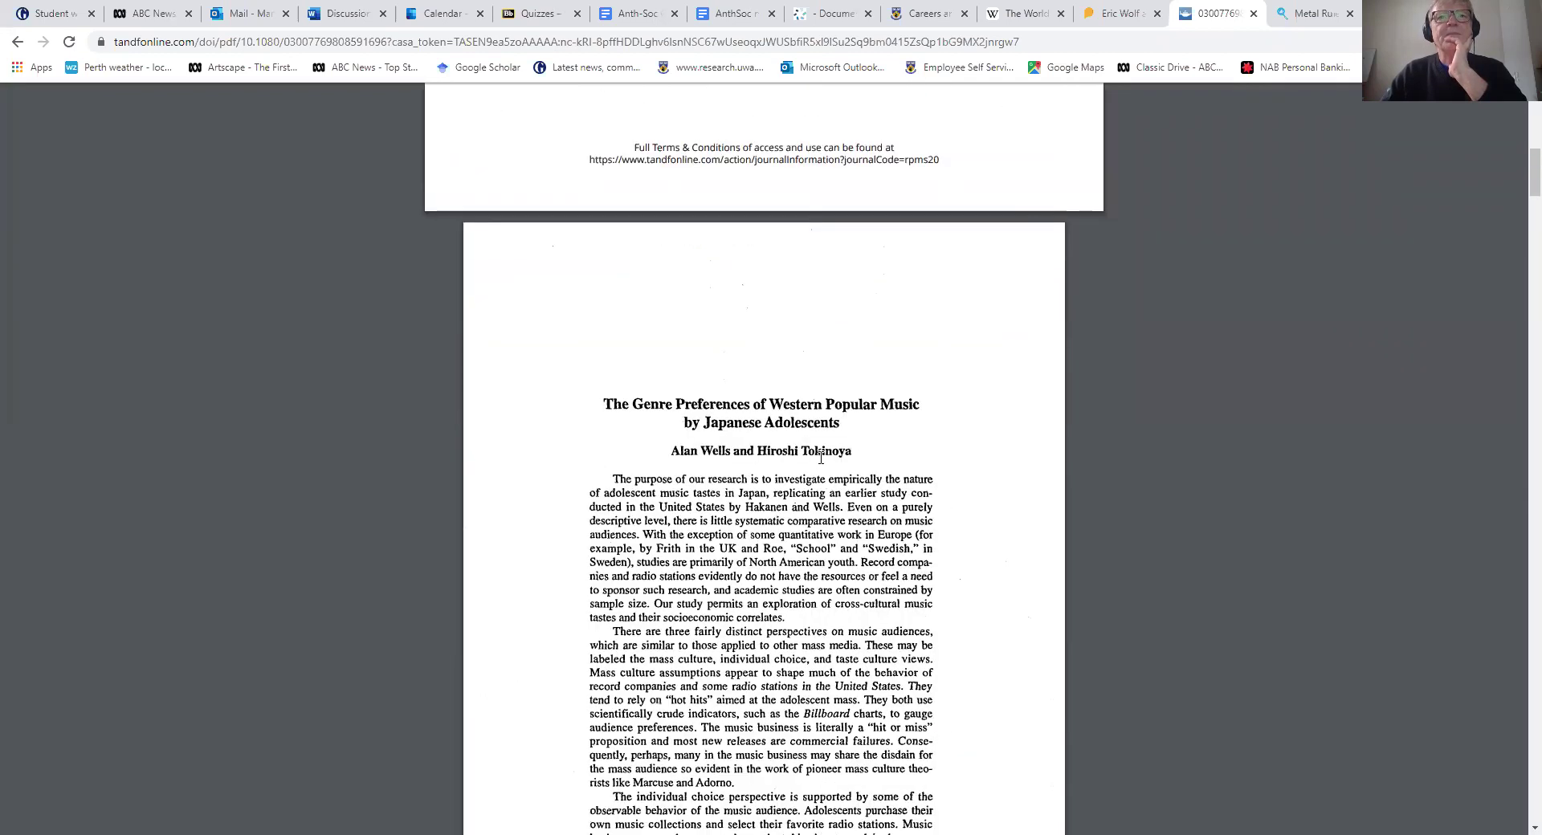
pyautogui.scroll(3, 817, 457)
# Step: Search within the article for "japan" and look over the text around the highlighted match
pyautogui.moveTo(1118, 162)
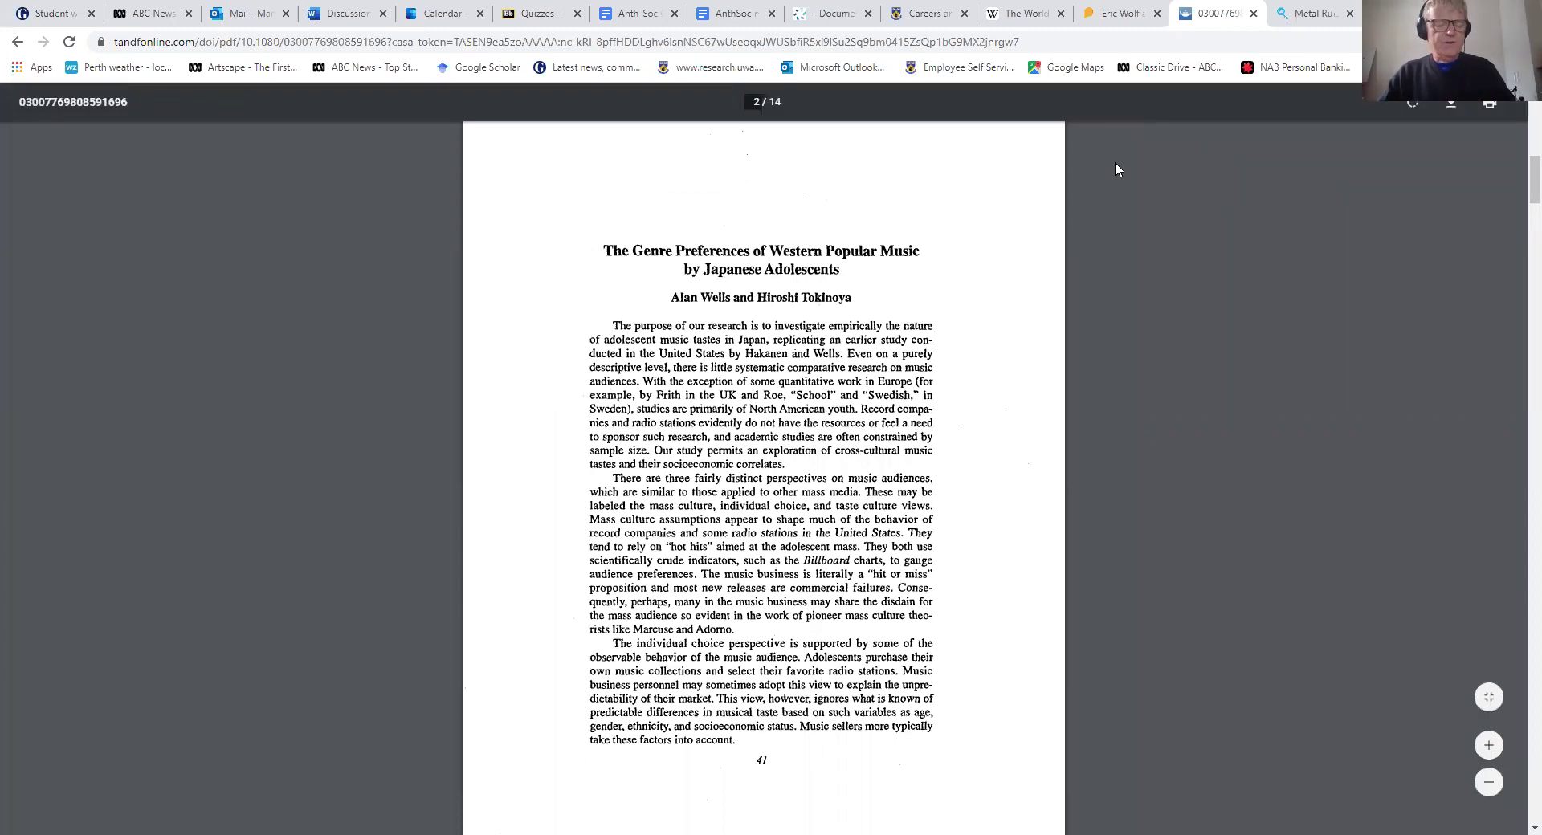
pyautogui.hotkey('ctrl', 'f')
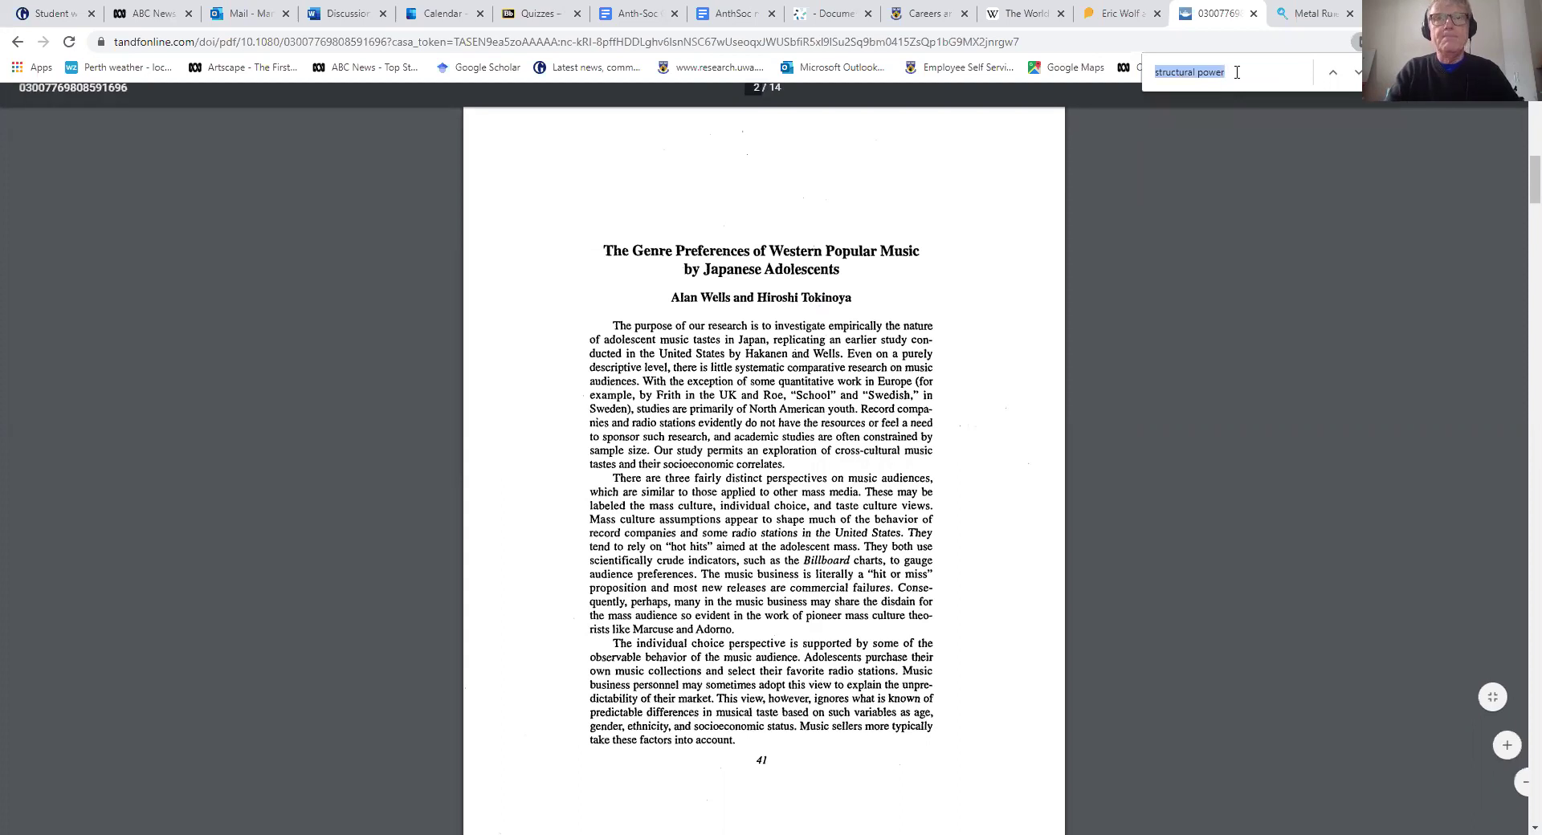
pyautogui.write('me')
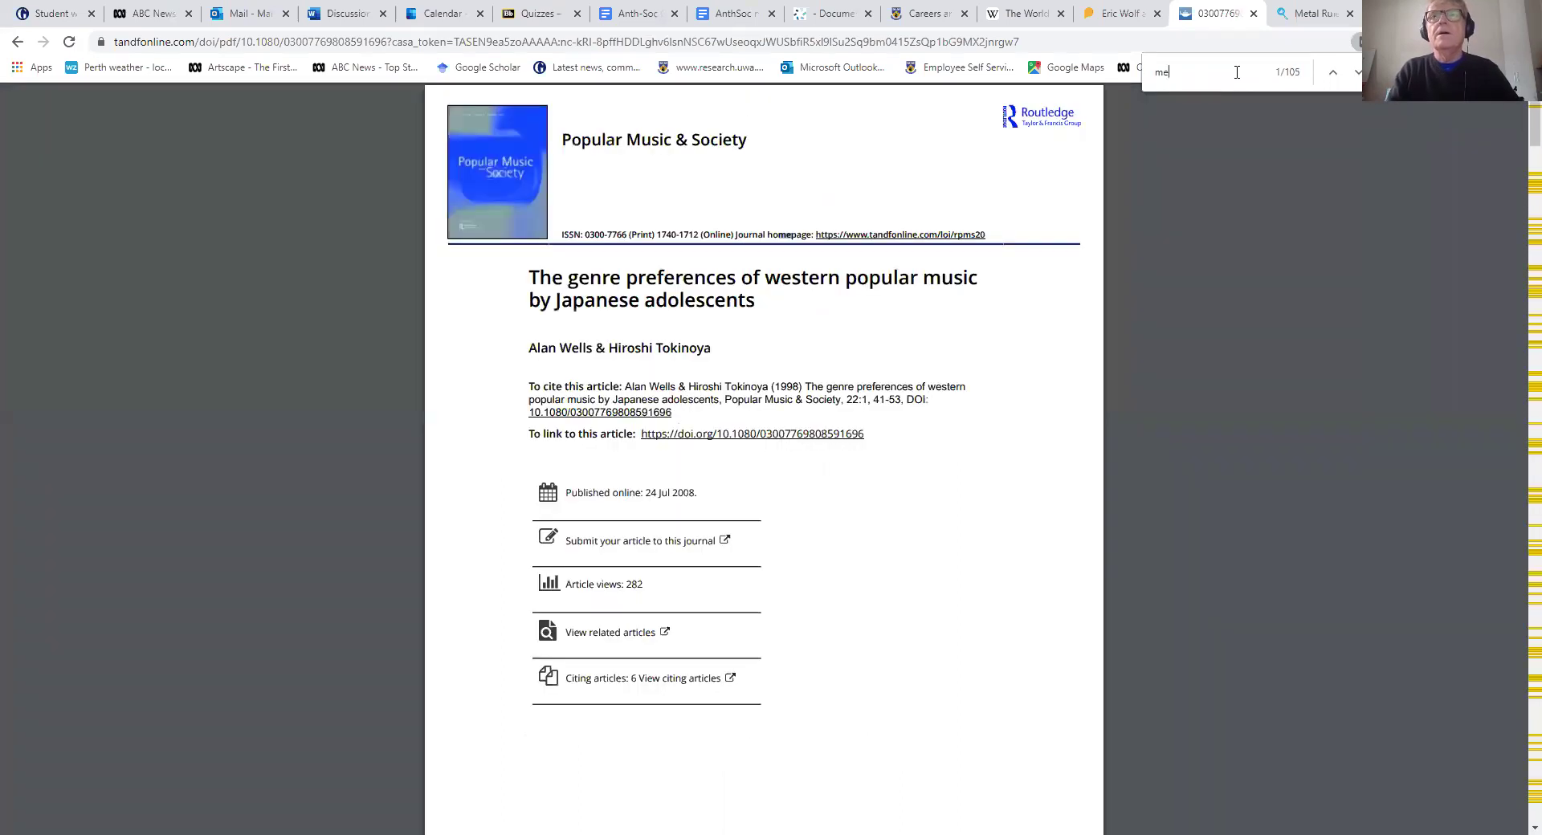
pyautogui.press('BackSpace')
pyautogui.press('BackSpace')
pyautogui.write('japan')
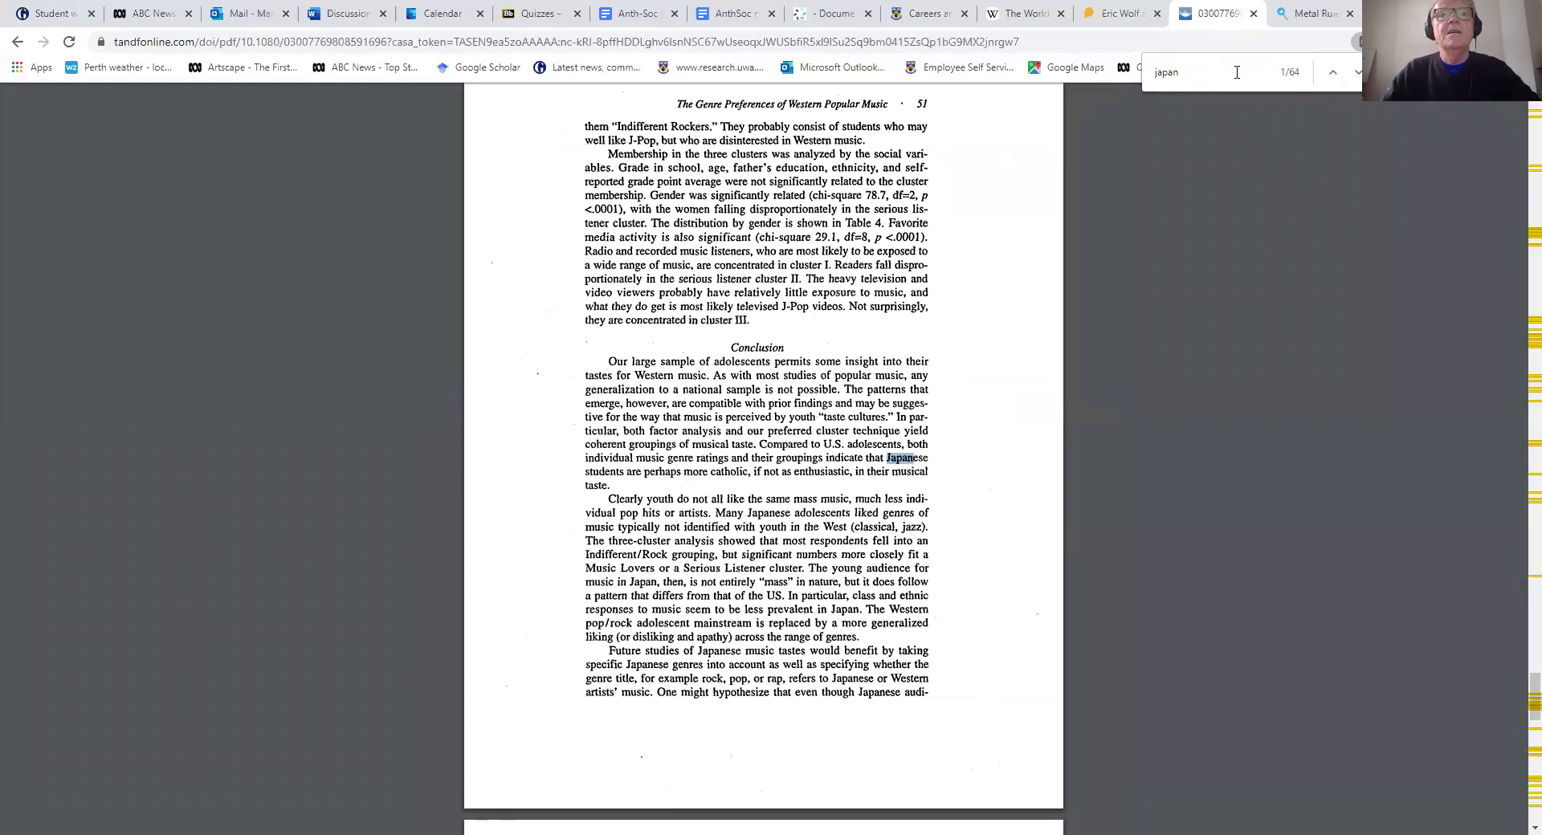
pyautogui.scroll(8, 1116, 205)
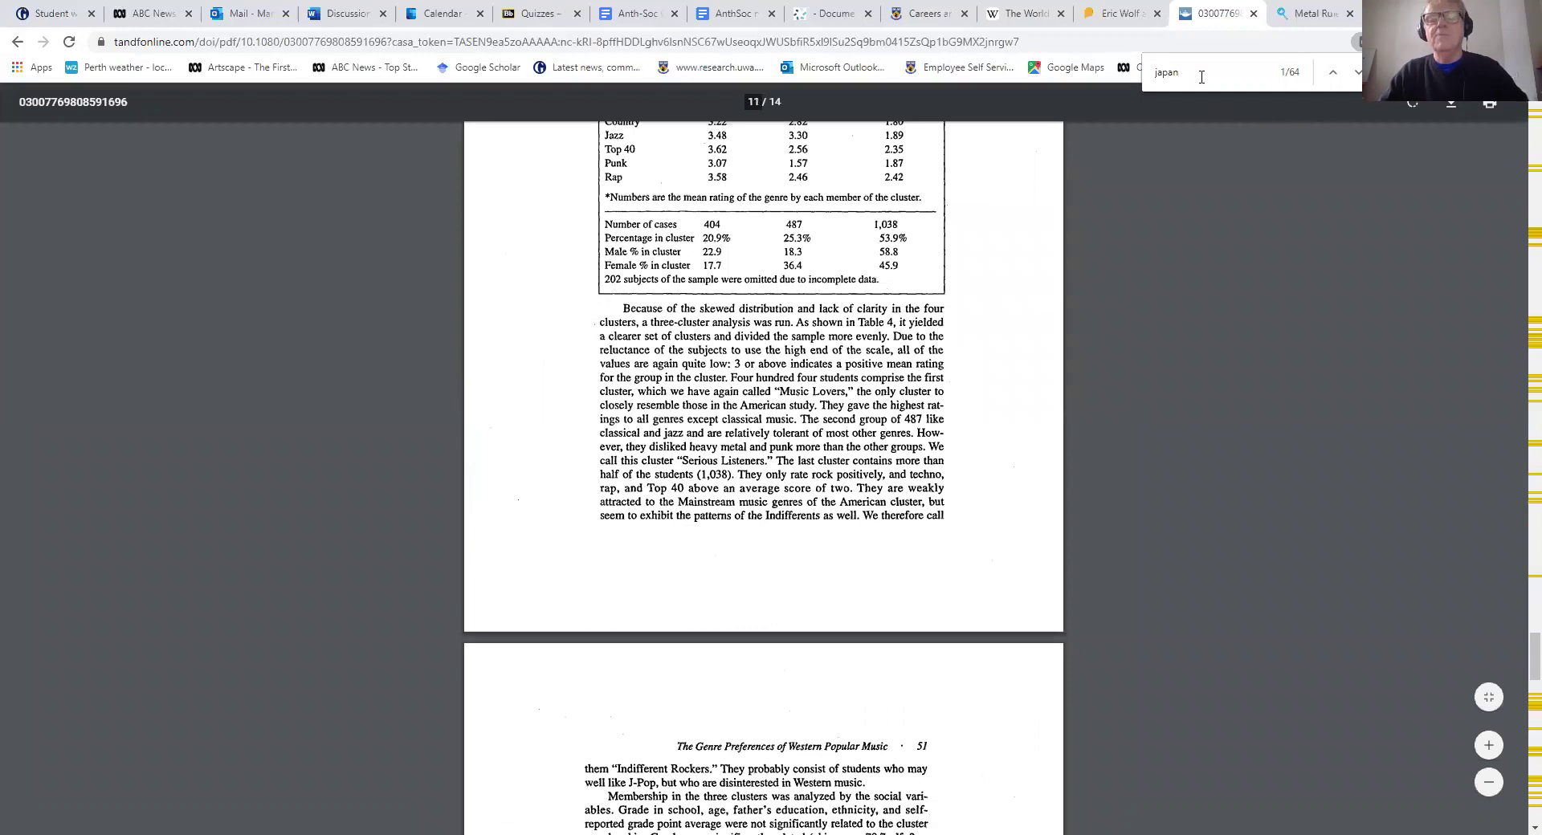
# Step: Replace the in-document search term with "metal"
pyautogui.press('BackSpace')
pyautogui.press('BackSpace')
pyautogui.press('BackSpace')
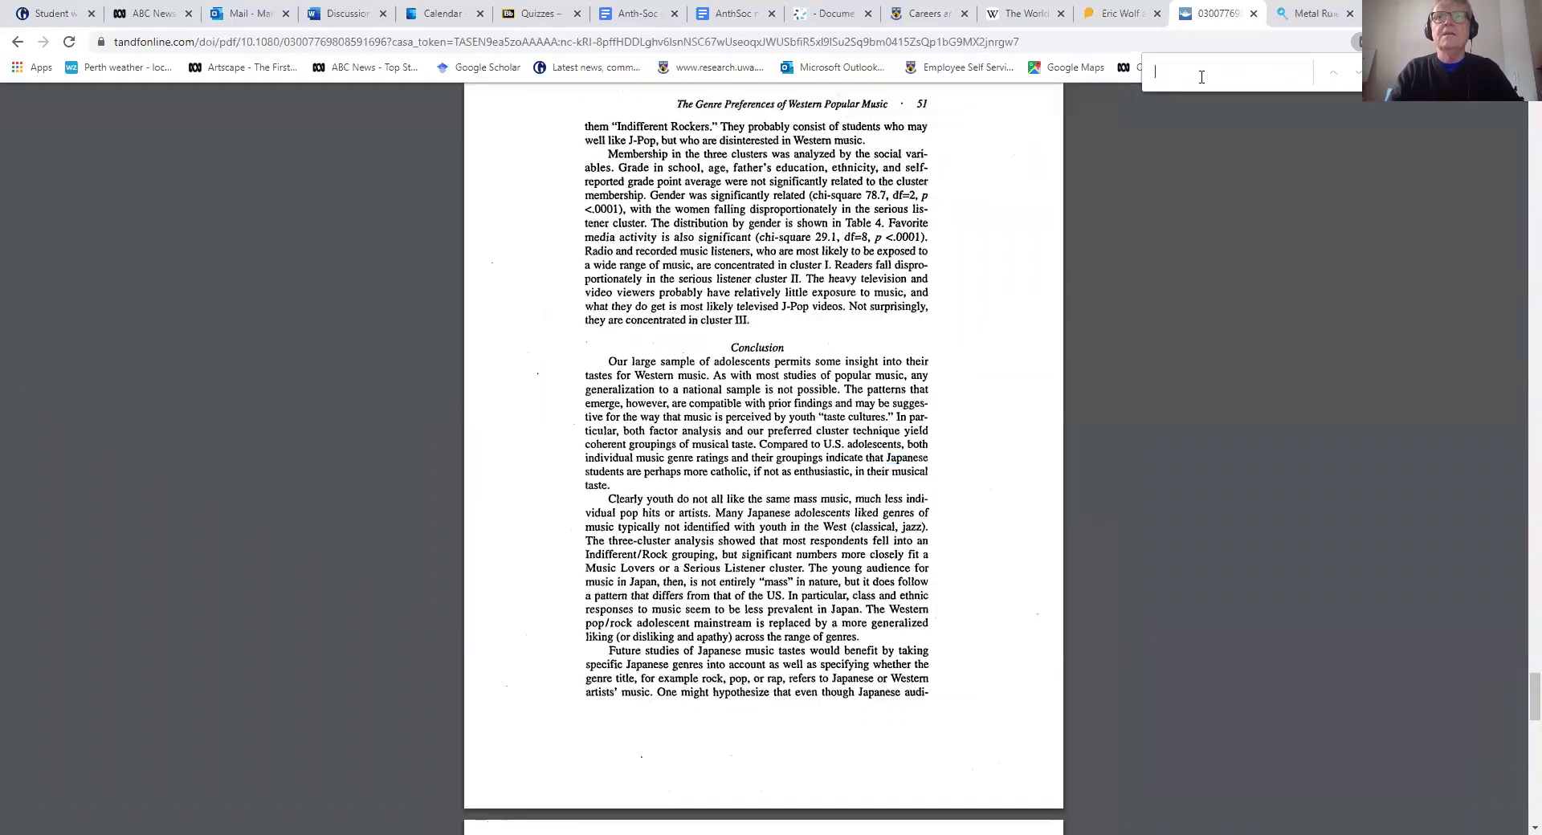
pyautogui.press('BackSpace')
pyautogui.press('BackSpace')
pyautogui.write('metal')
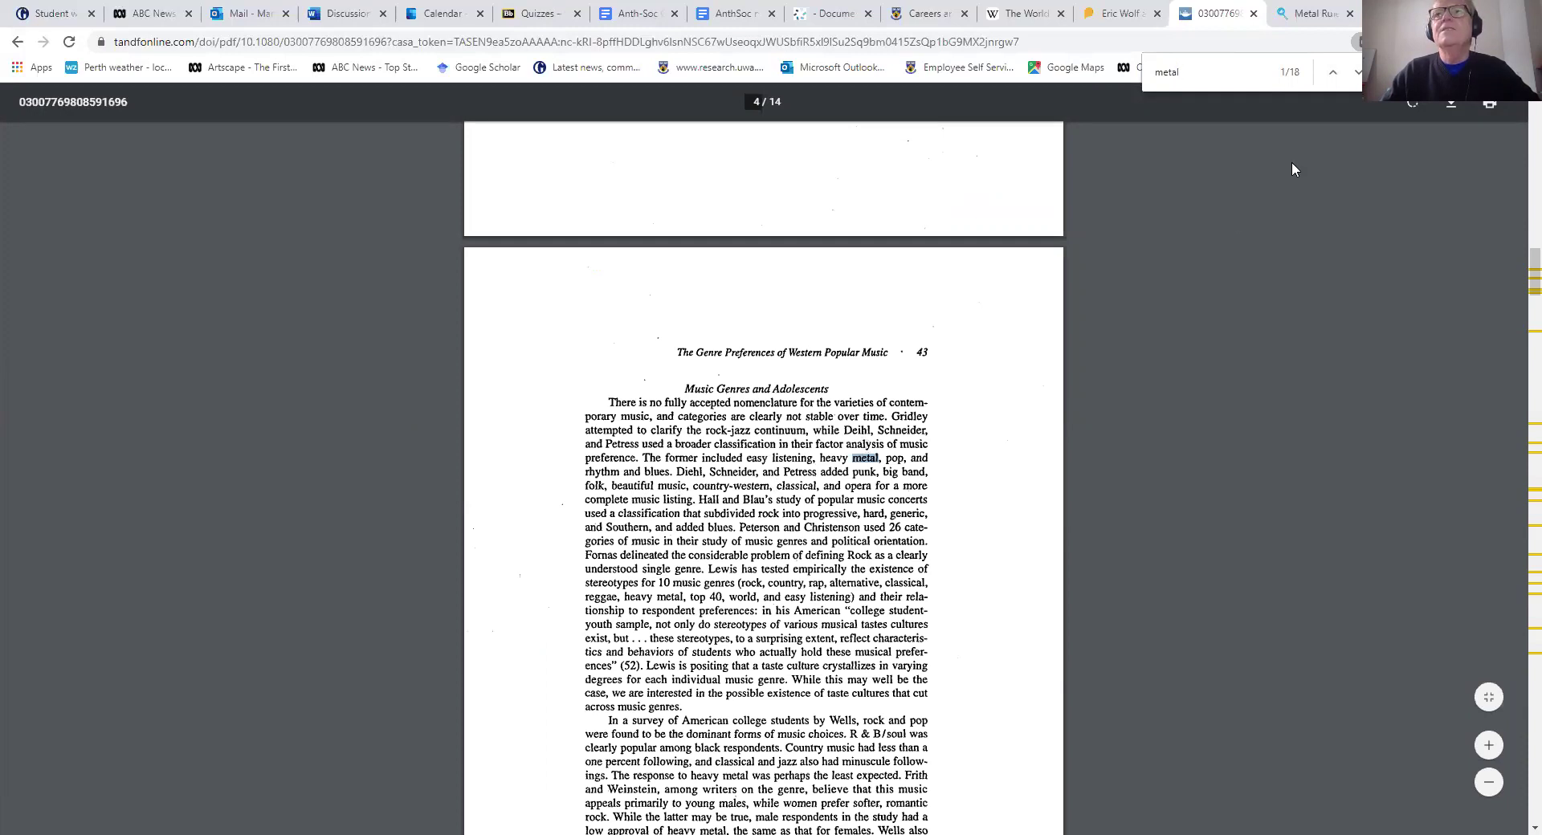
# Step: Go through the "metal" matches one by one up to Table 1, reading the surrounding passages and the genre ratings
pyautogui.click(1358, 72)
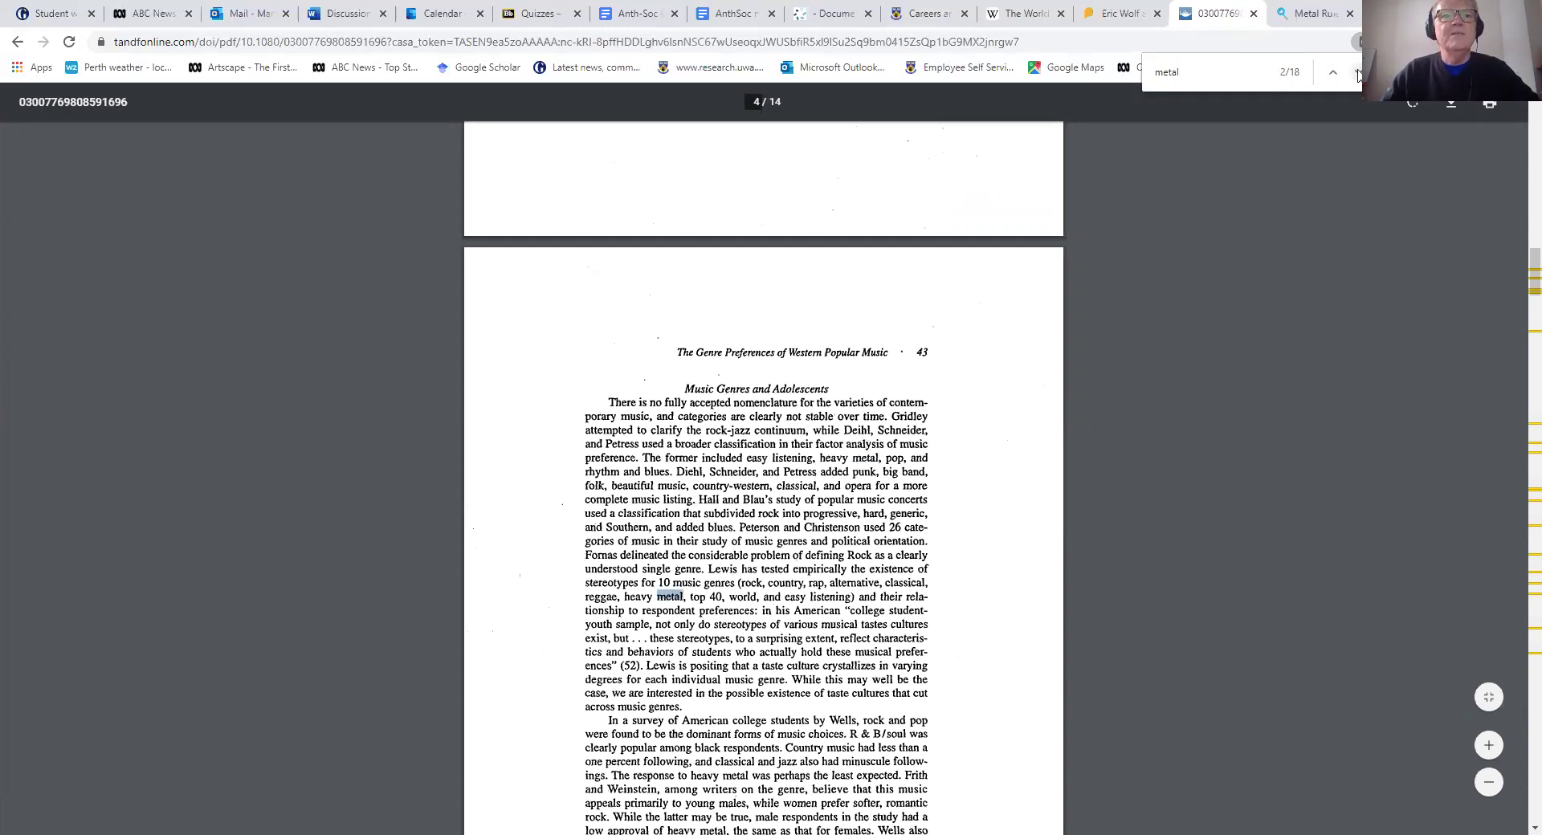
pyautogui.click(1357, 74)
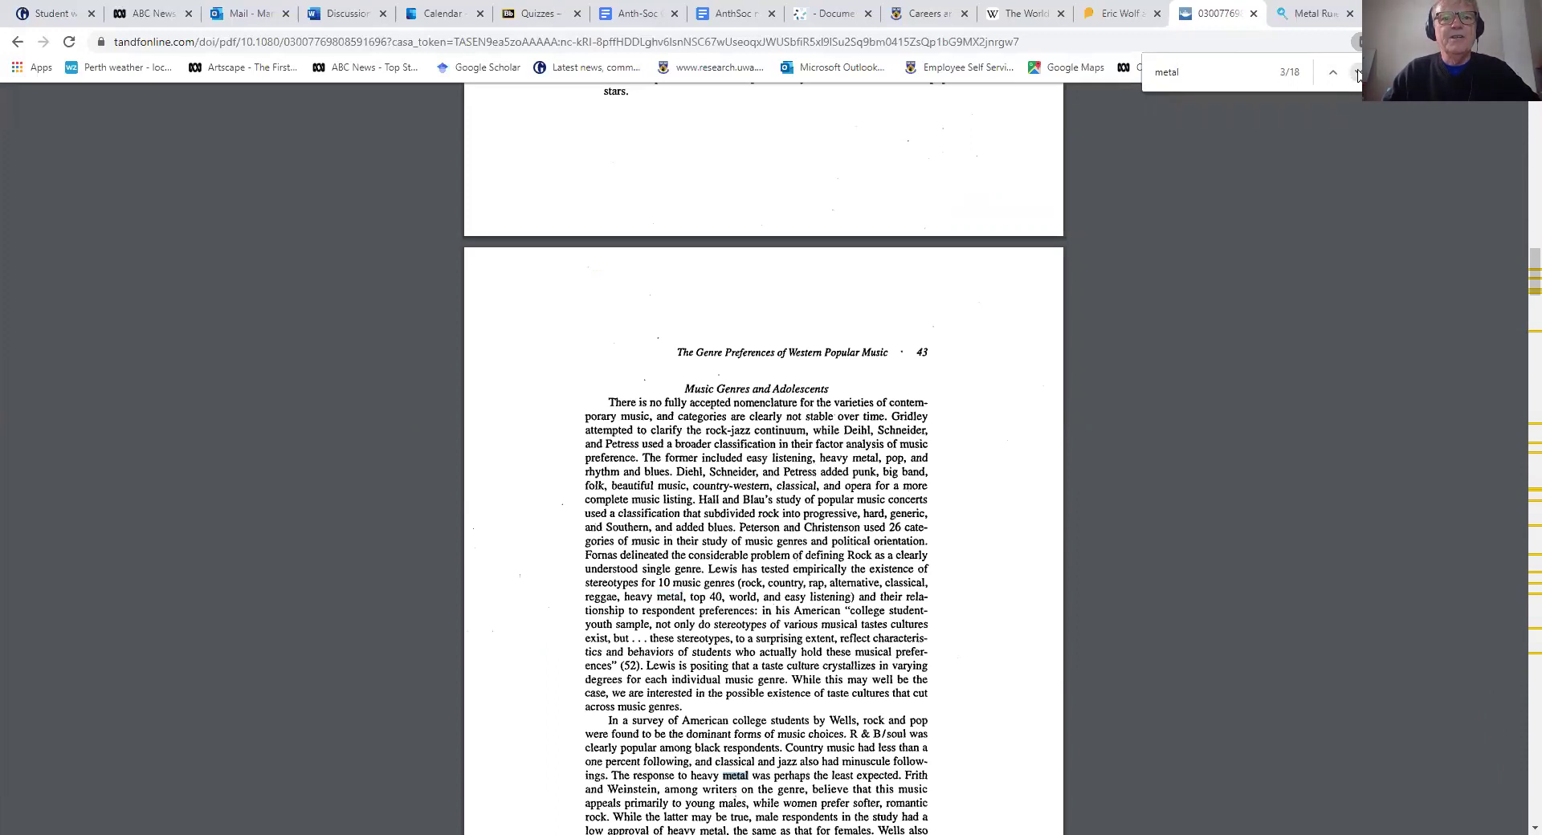
pyautogui.scroll(-3, 747, 514)
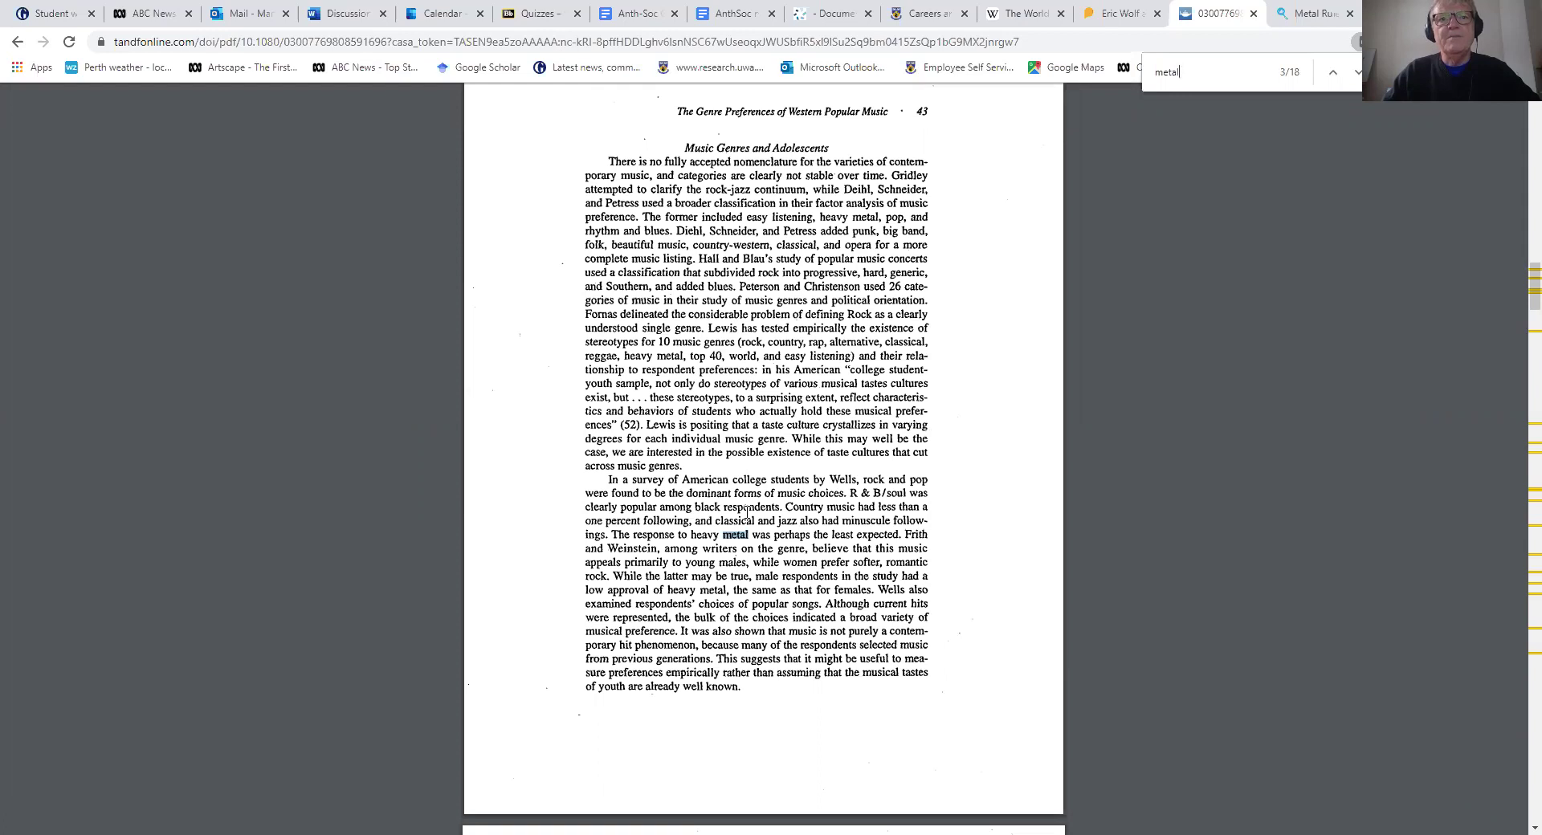
pyautogui.scroll(-2, 747, 513)
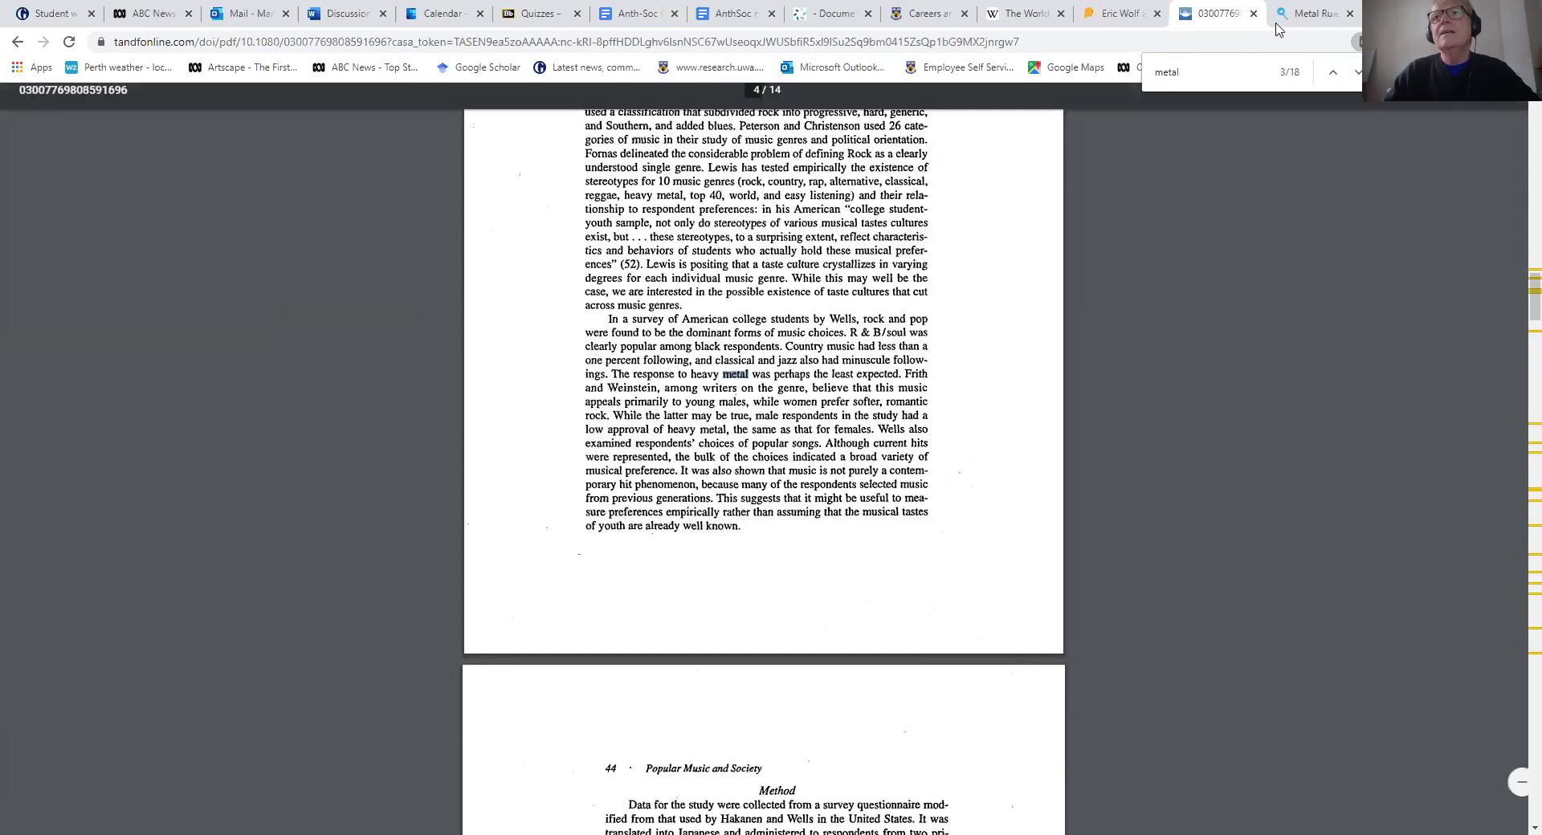
pyautogui.click(1357, 74)
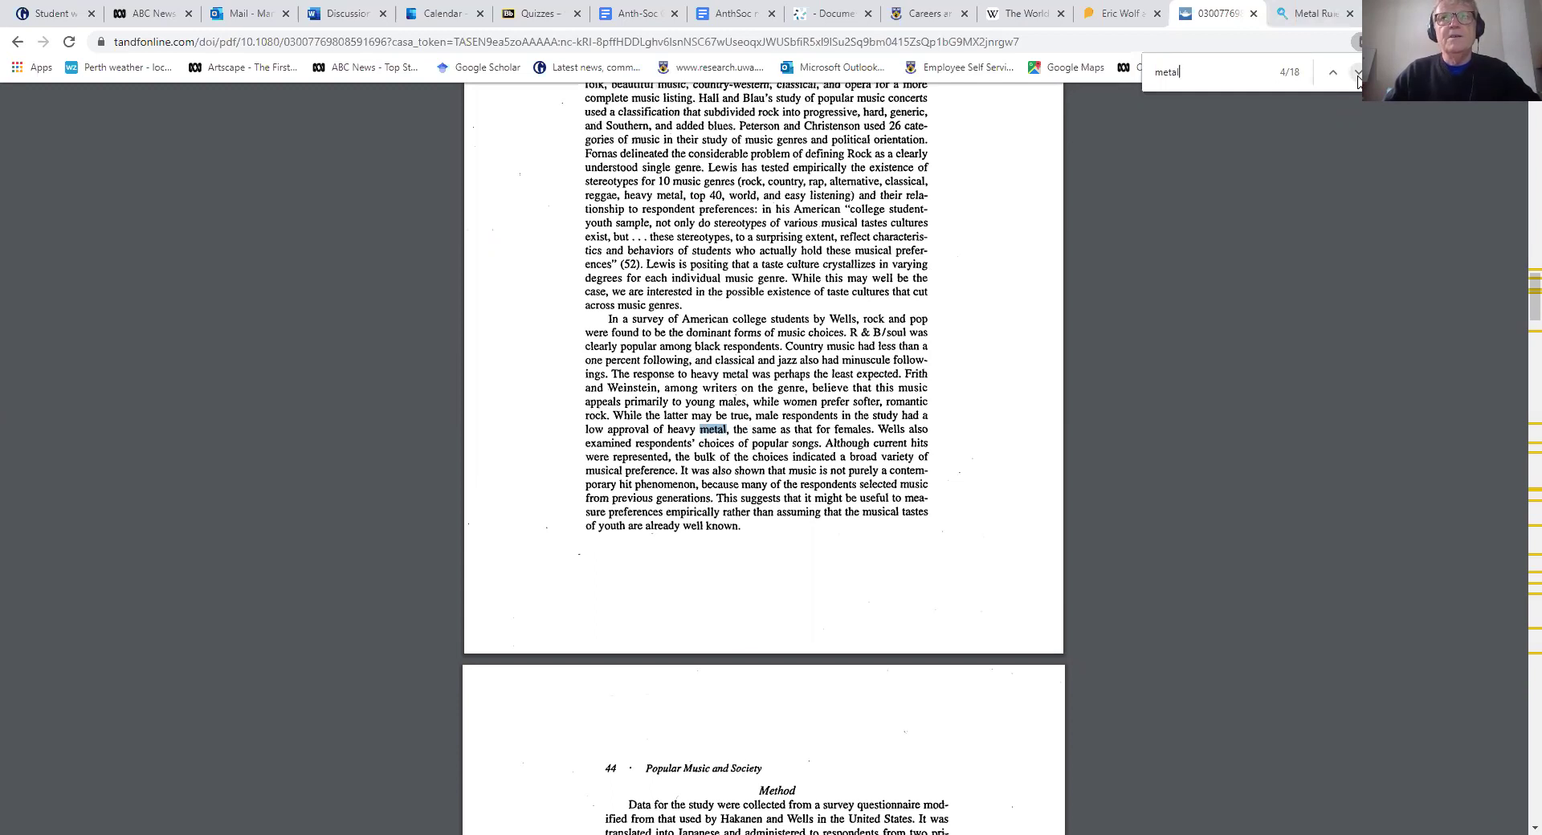
pyautogui.click(1357, 73)
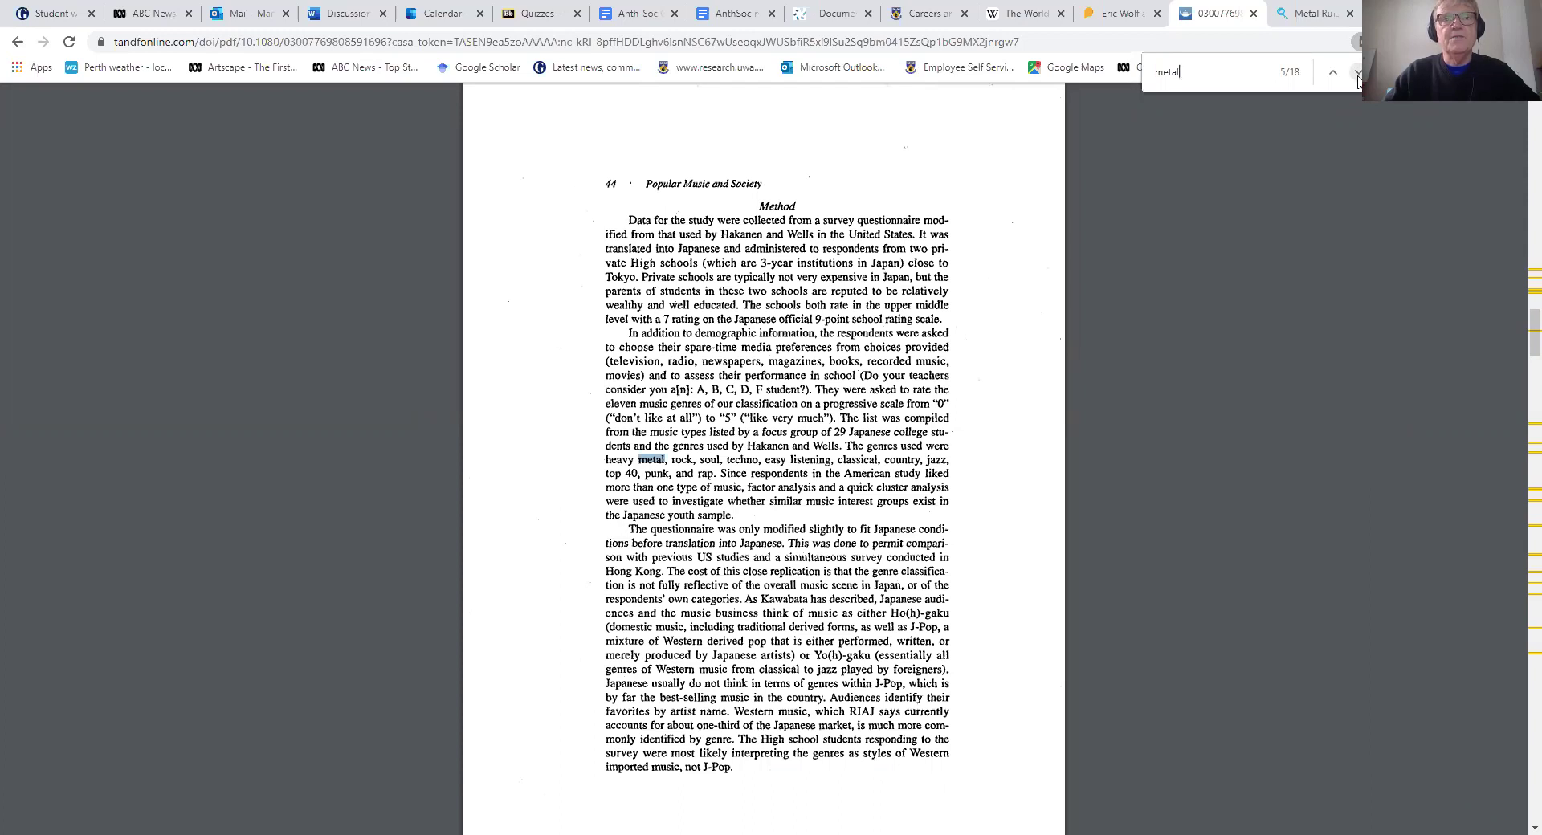
pyautogui.click(1357, 74)
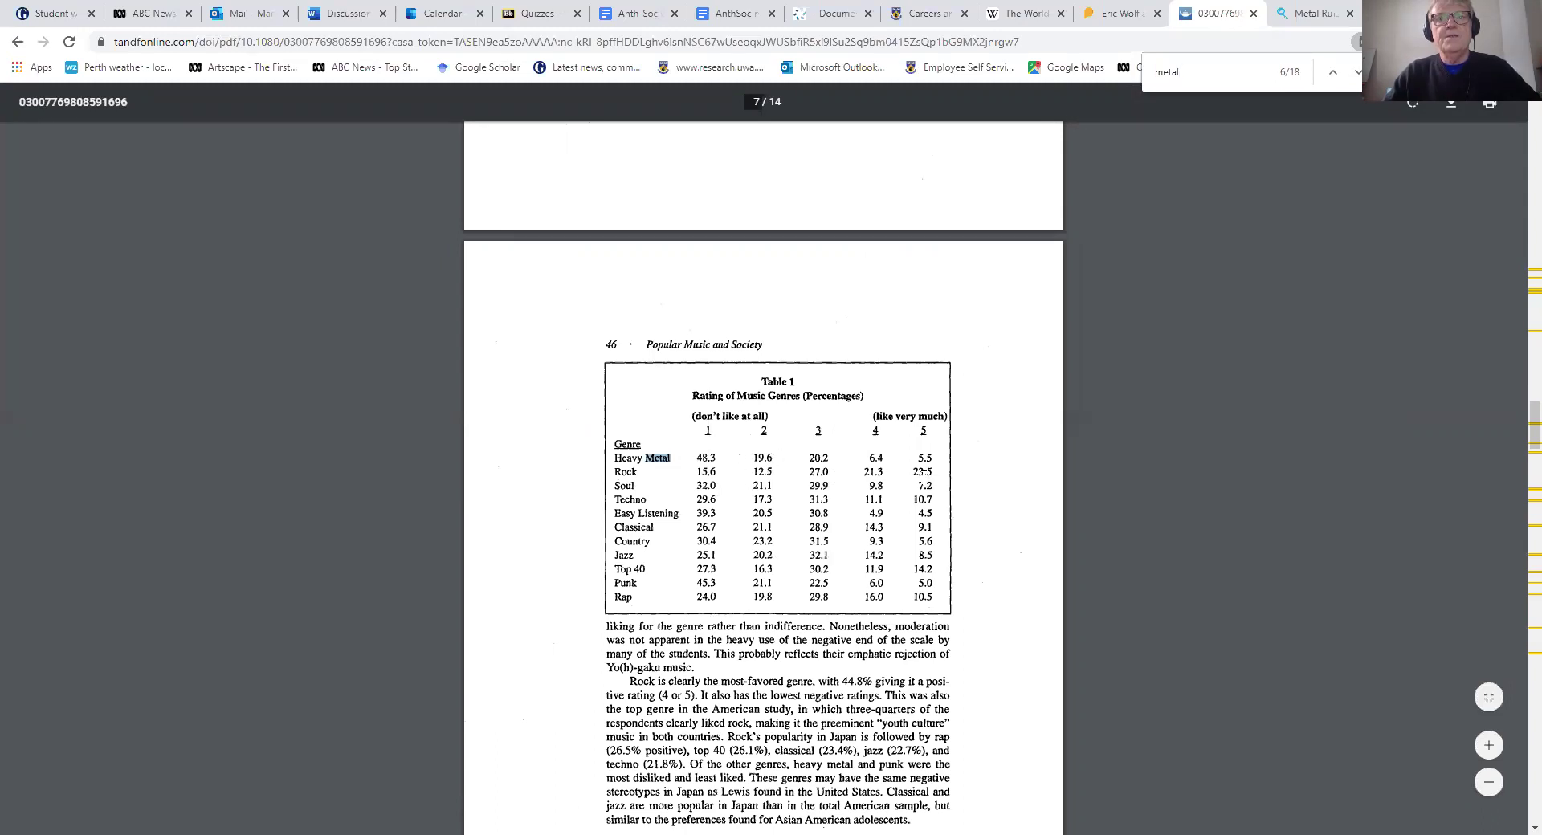
pyautogui.scroll(-2, 932, 467)
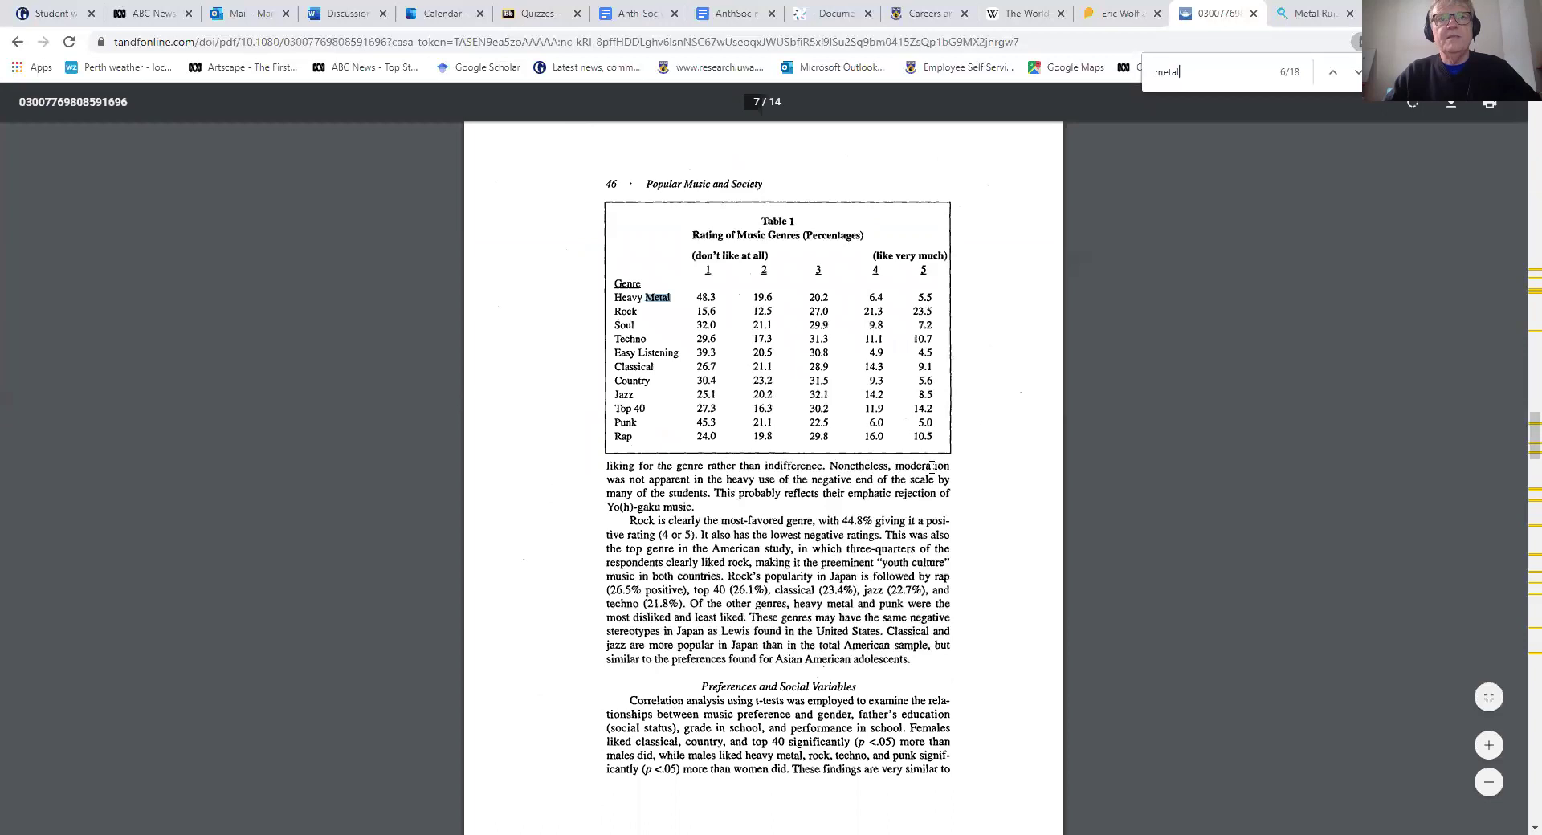
pyautogui.scroll(-3, 932, 466)
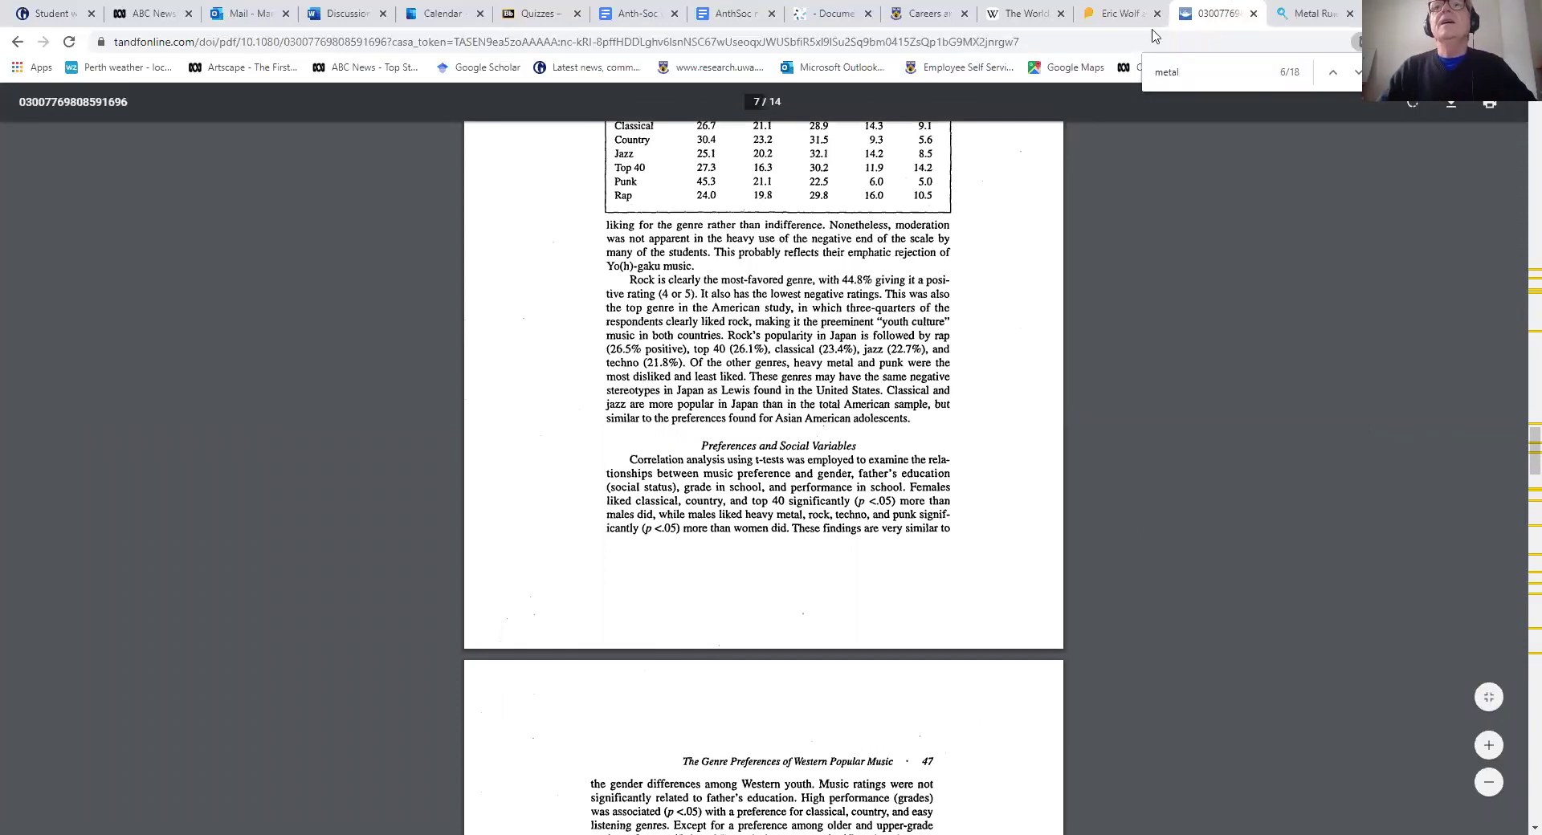
# Step: Return to the Scholar results for "heavy metal music japan" and review the remaining titles and related searches on the first page
pyautogui.click(16, 43)
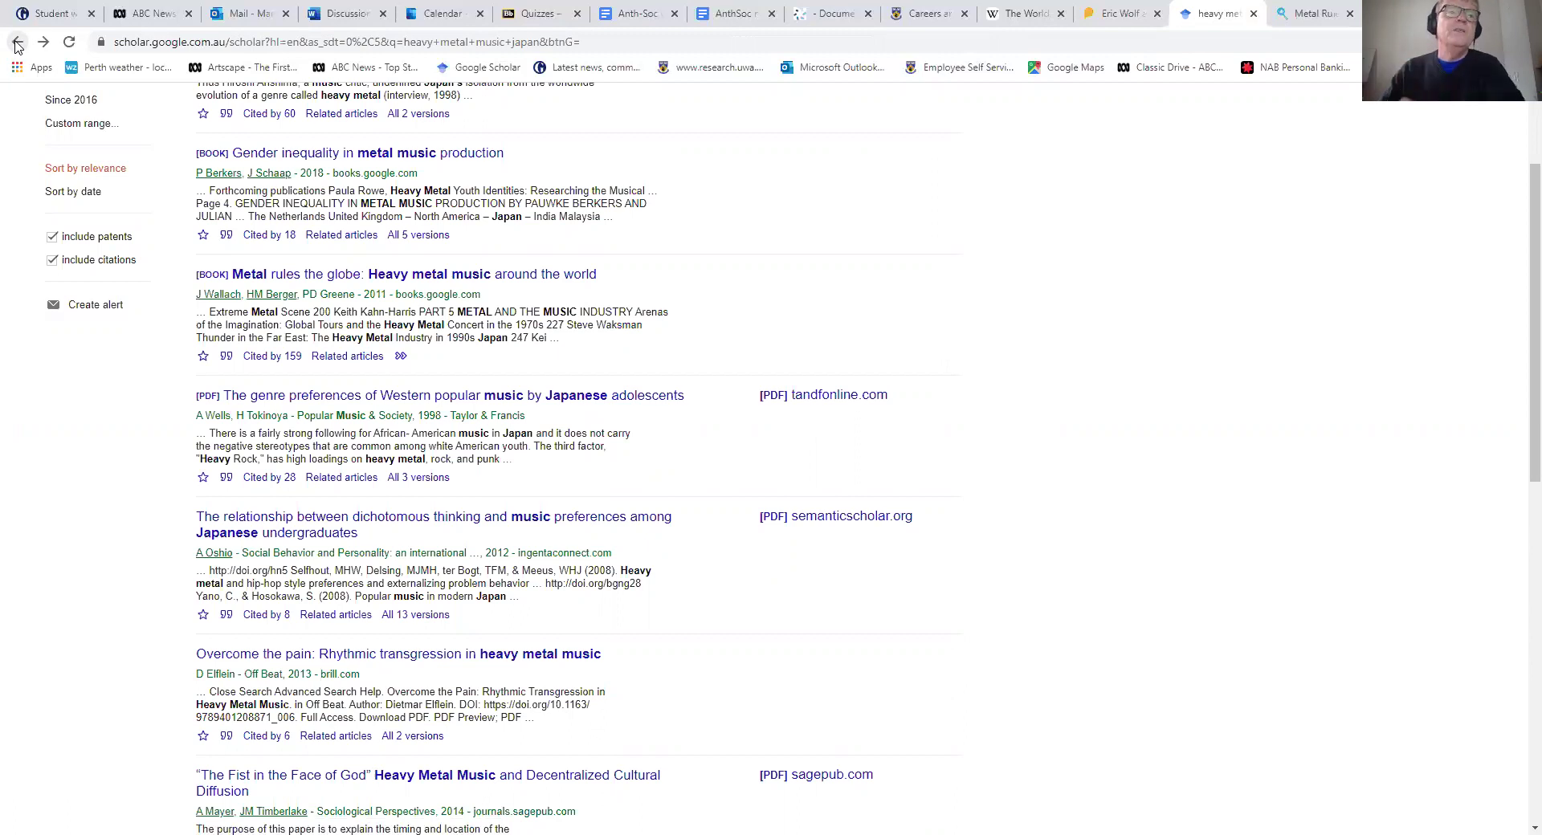
pyautogui.scroll(-1, 612, 429)
pyautogui.scroll(-2, 612, 429)
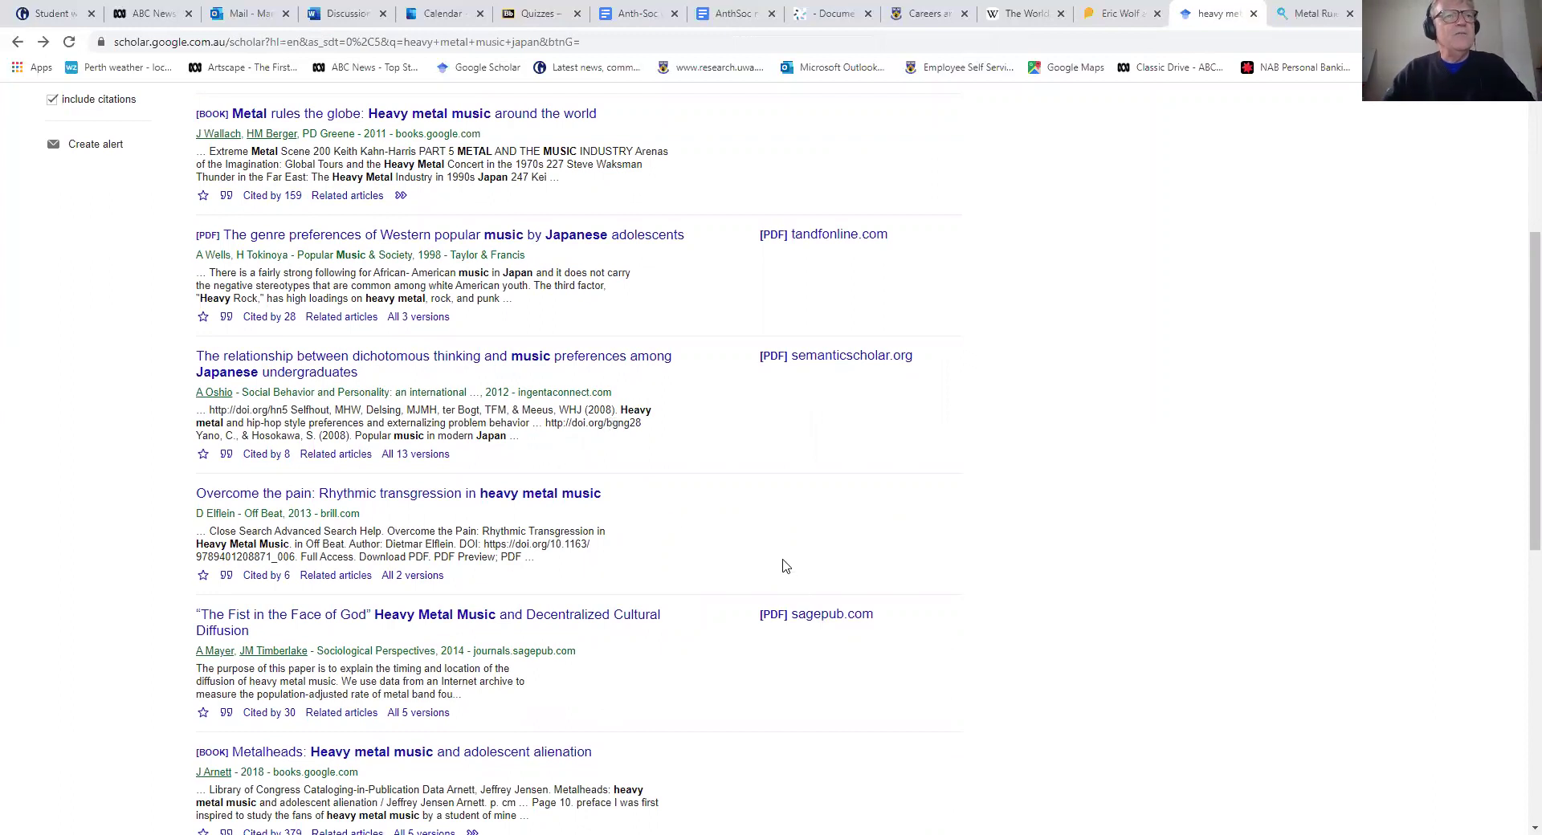
pyautogui.scroll(-2, 785, 566)
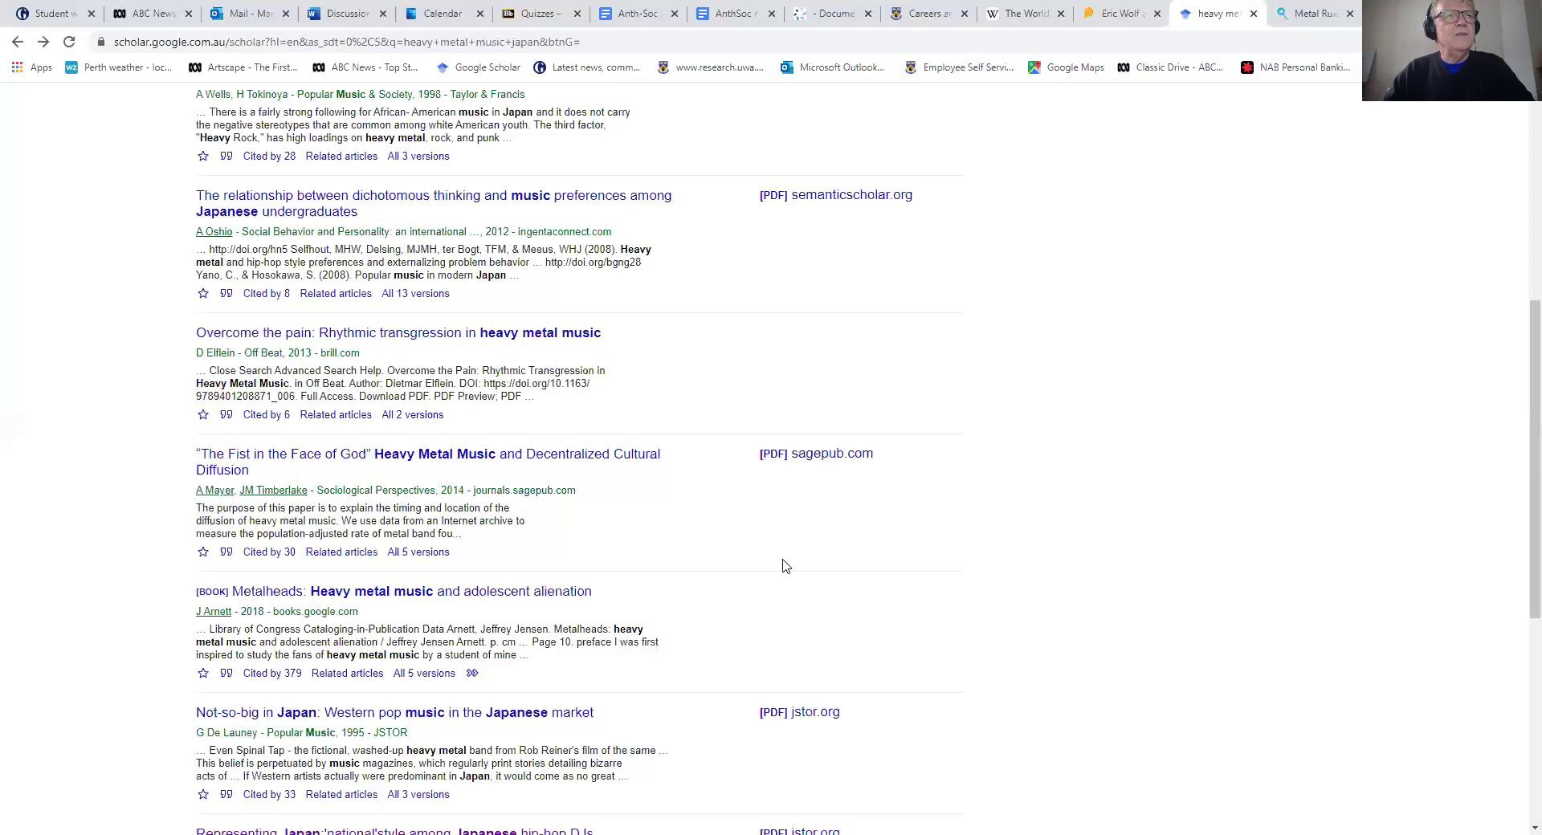
pyautogui.scroll(-2, 786, 566)
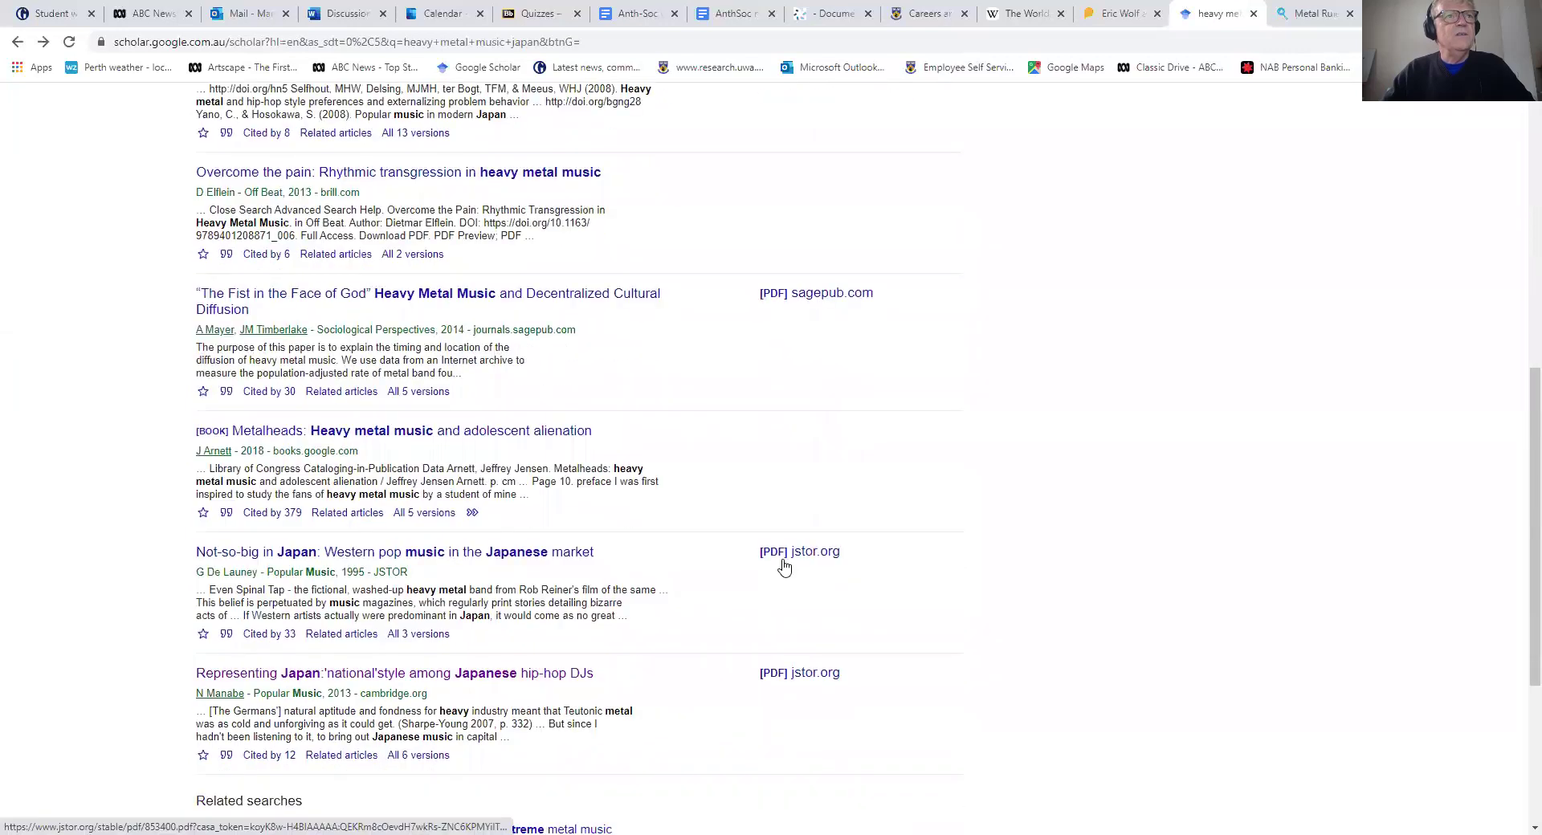
pyautogui.scroll(-1, 785, 567)
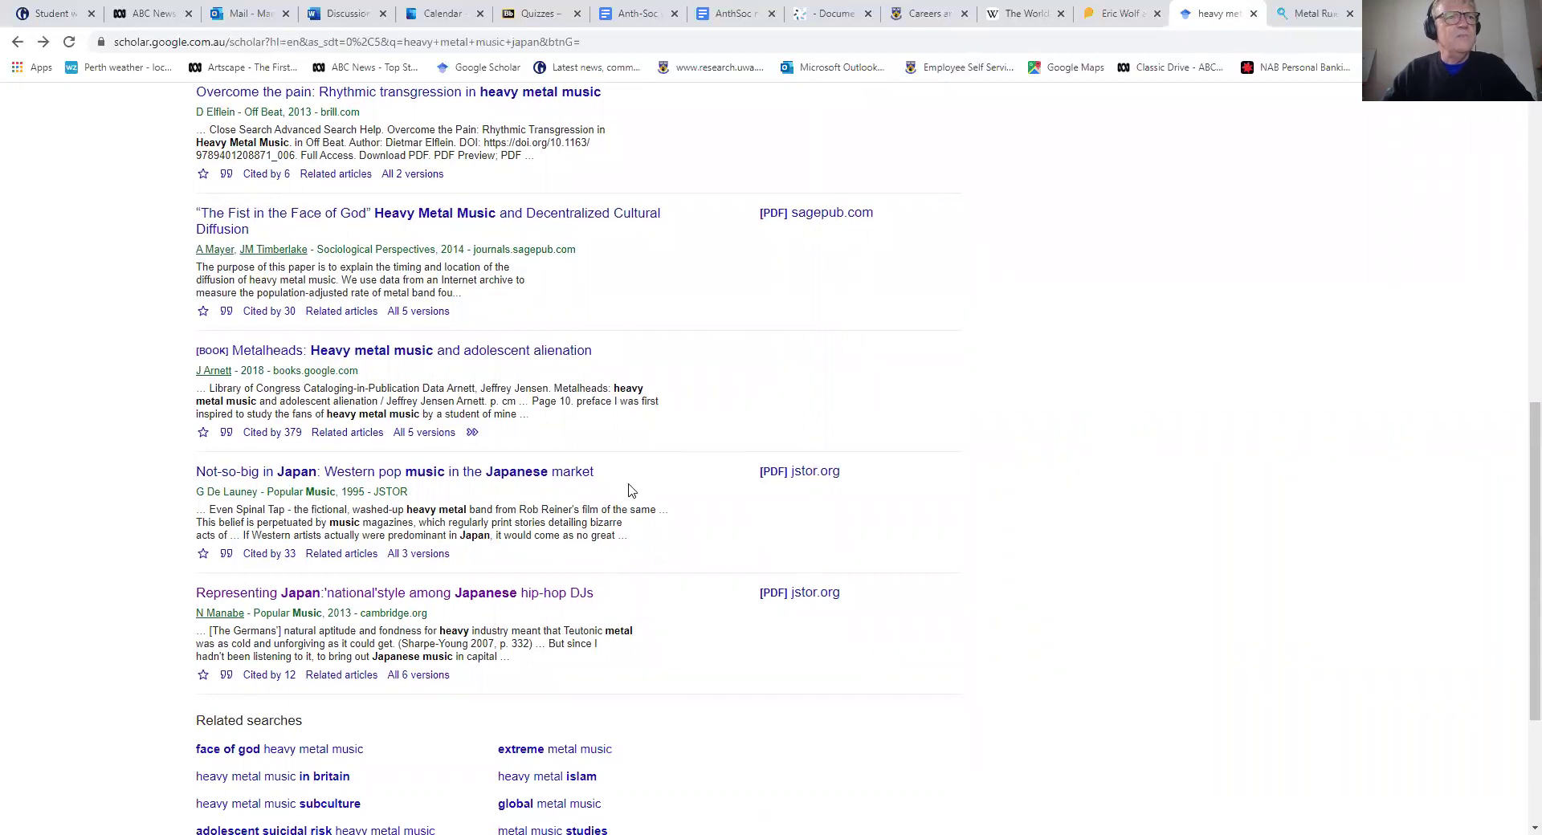
pyautogui.scroll(-2, 629, 490)
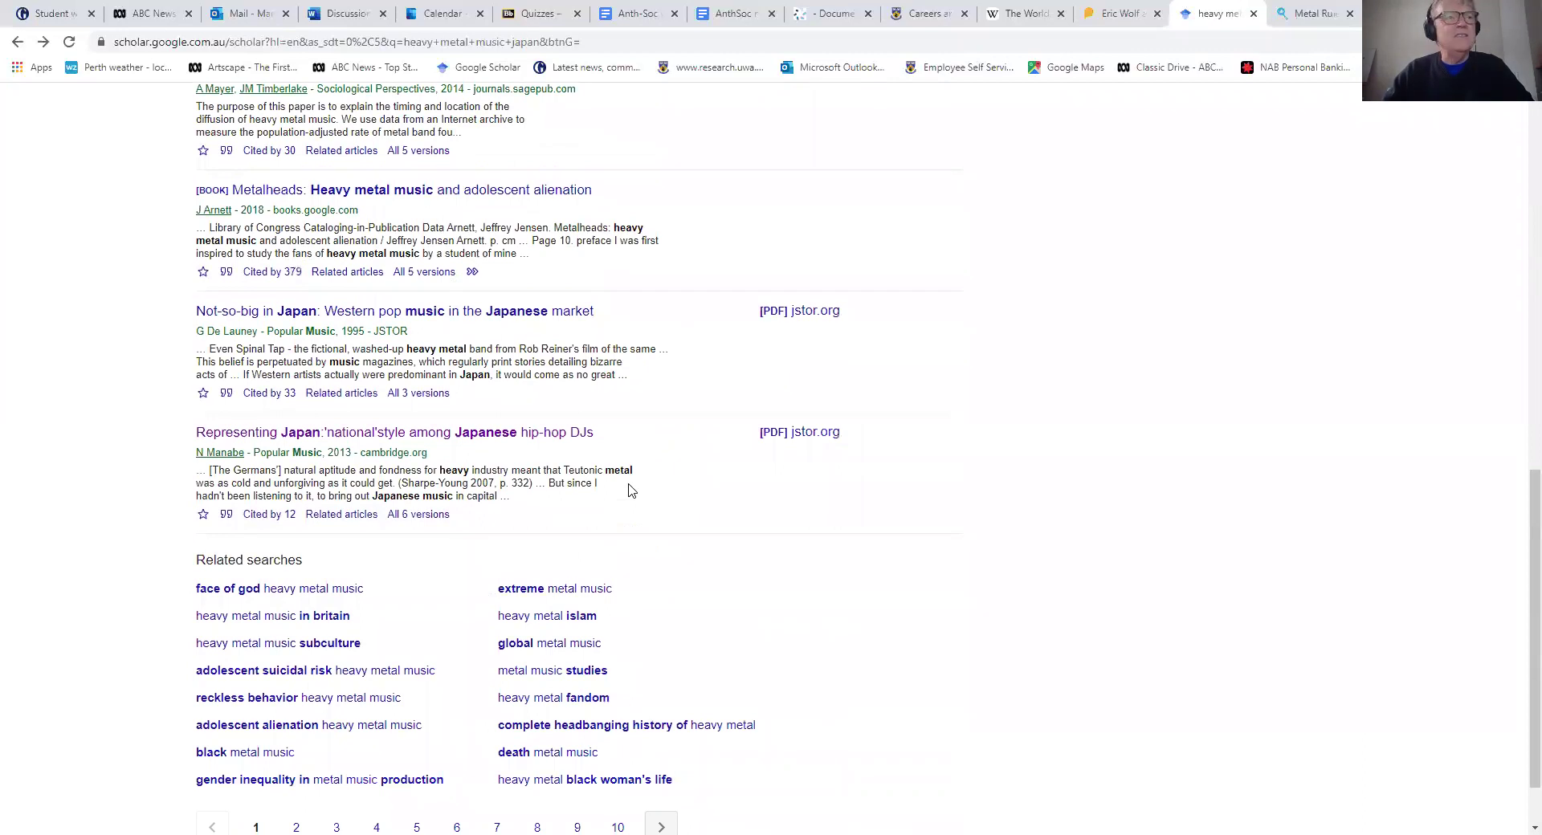
pyautogui.scroll(-1, 629, 490)
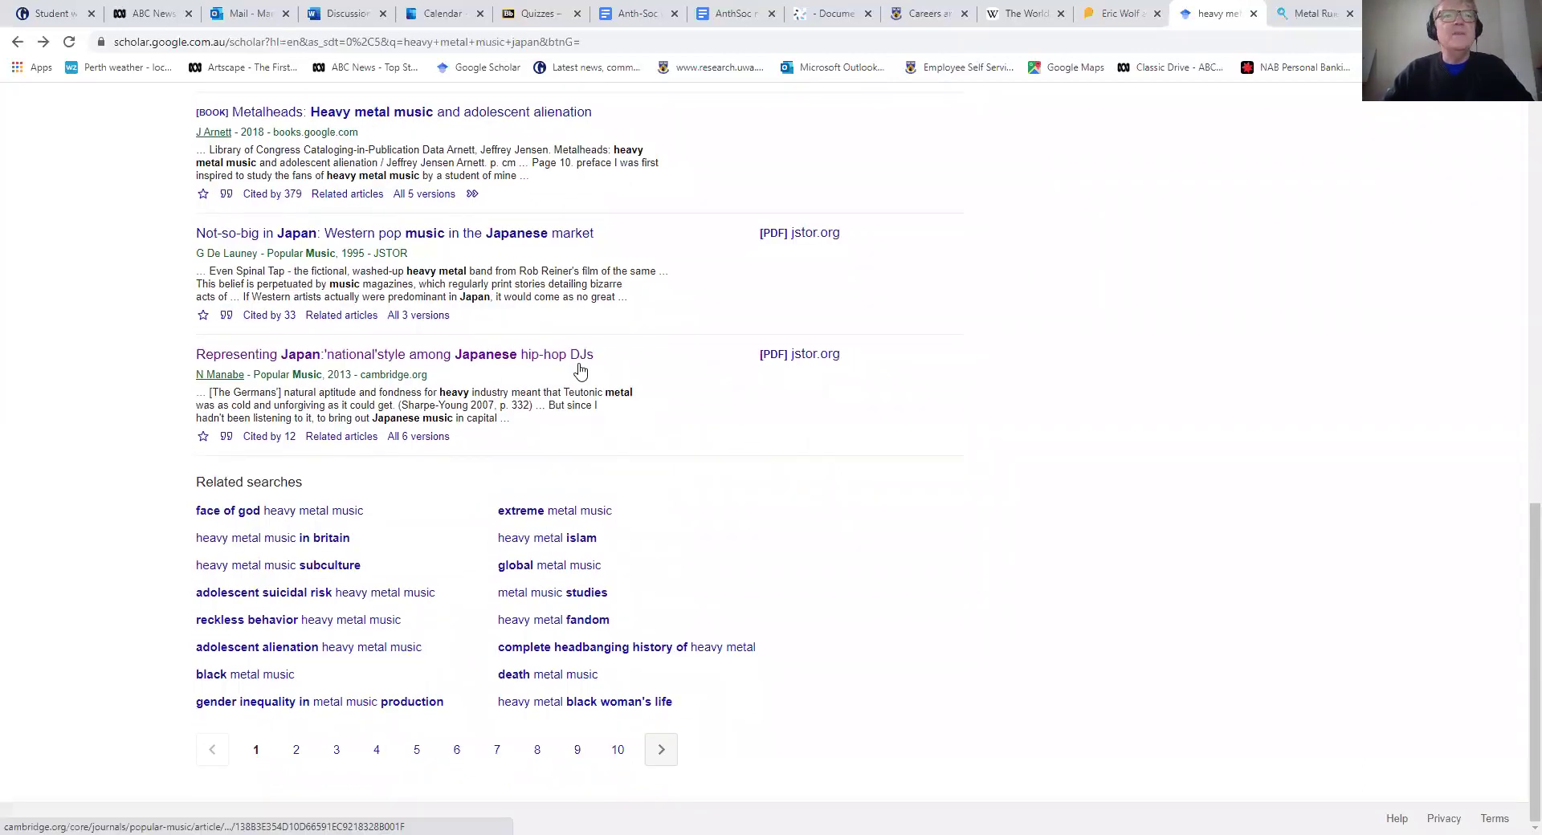
# Step: Refine the Scholar query to "heavy metal music" japan, with the first three words as an exact phrase, and run the search
pyautogui.scroll(12, 585, 526)
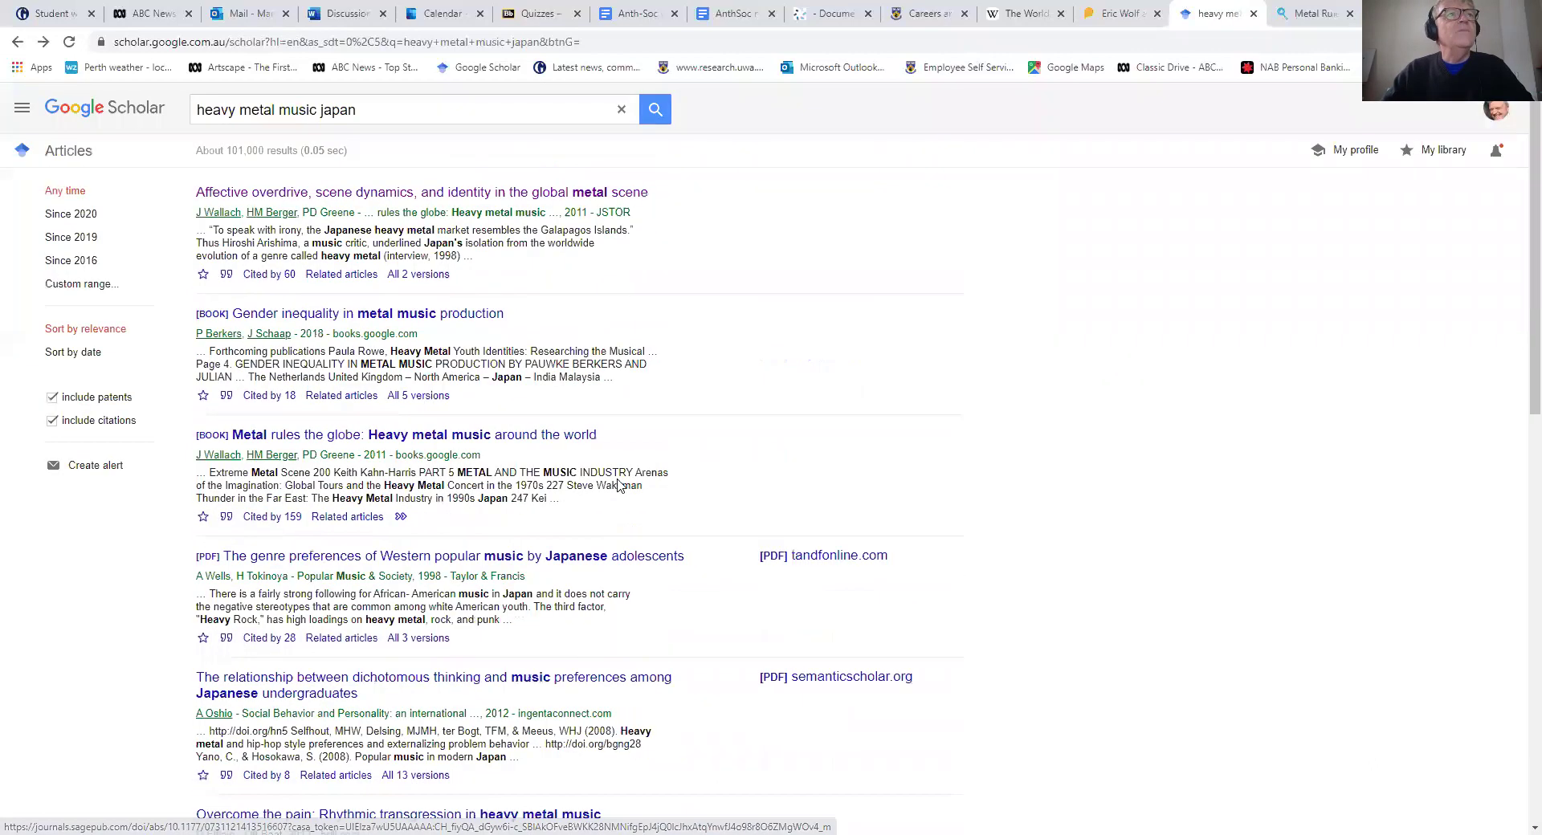
pyautogui.click(198, 112)
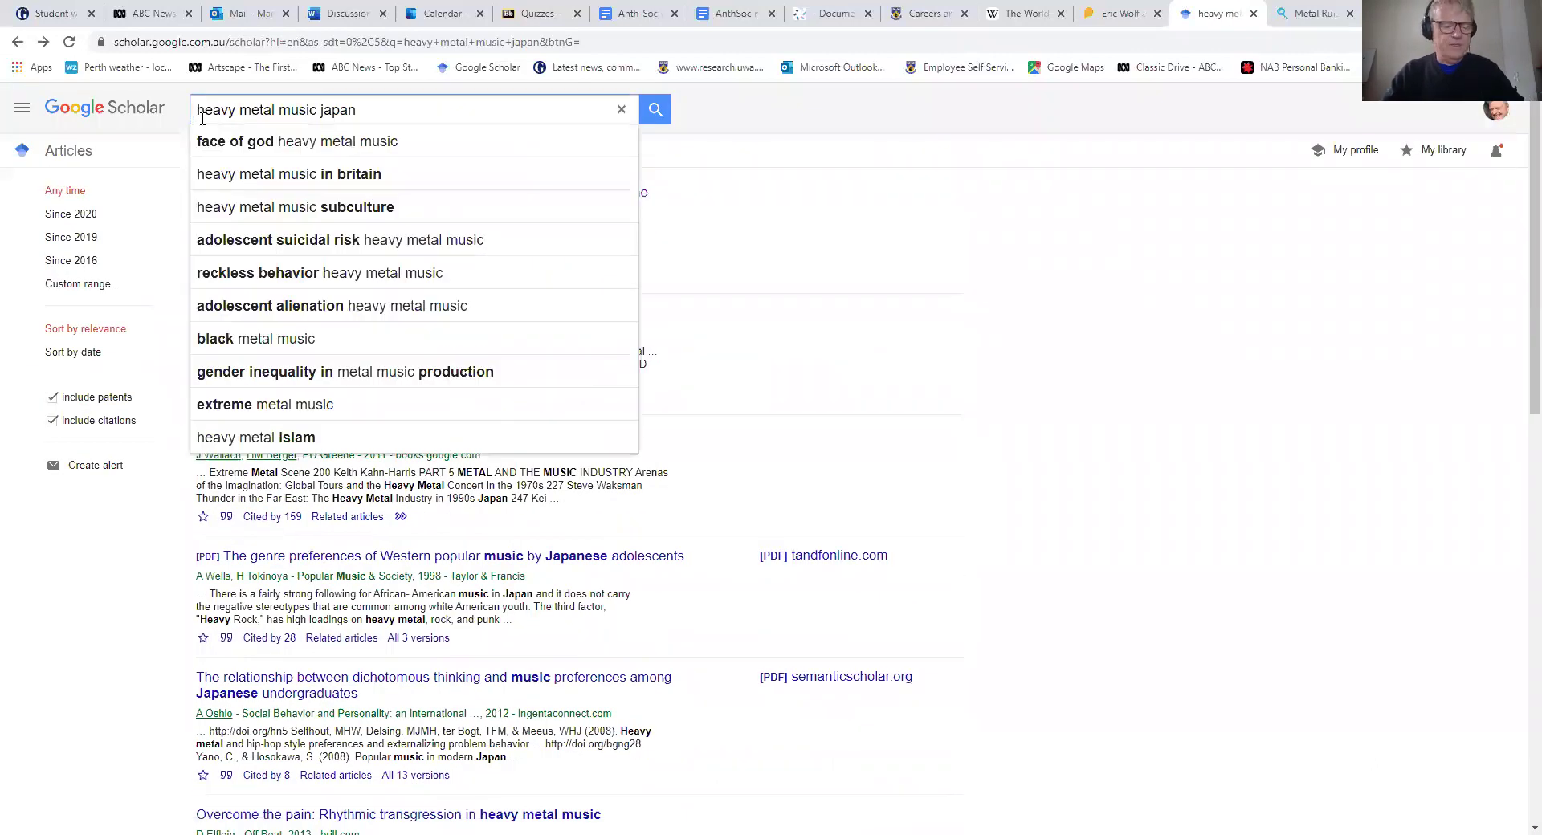
pyautogui.write('"')
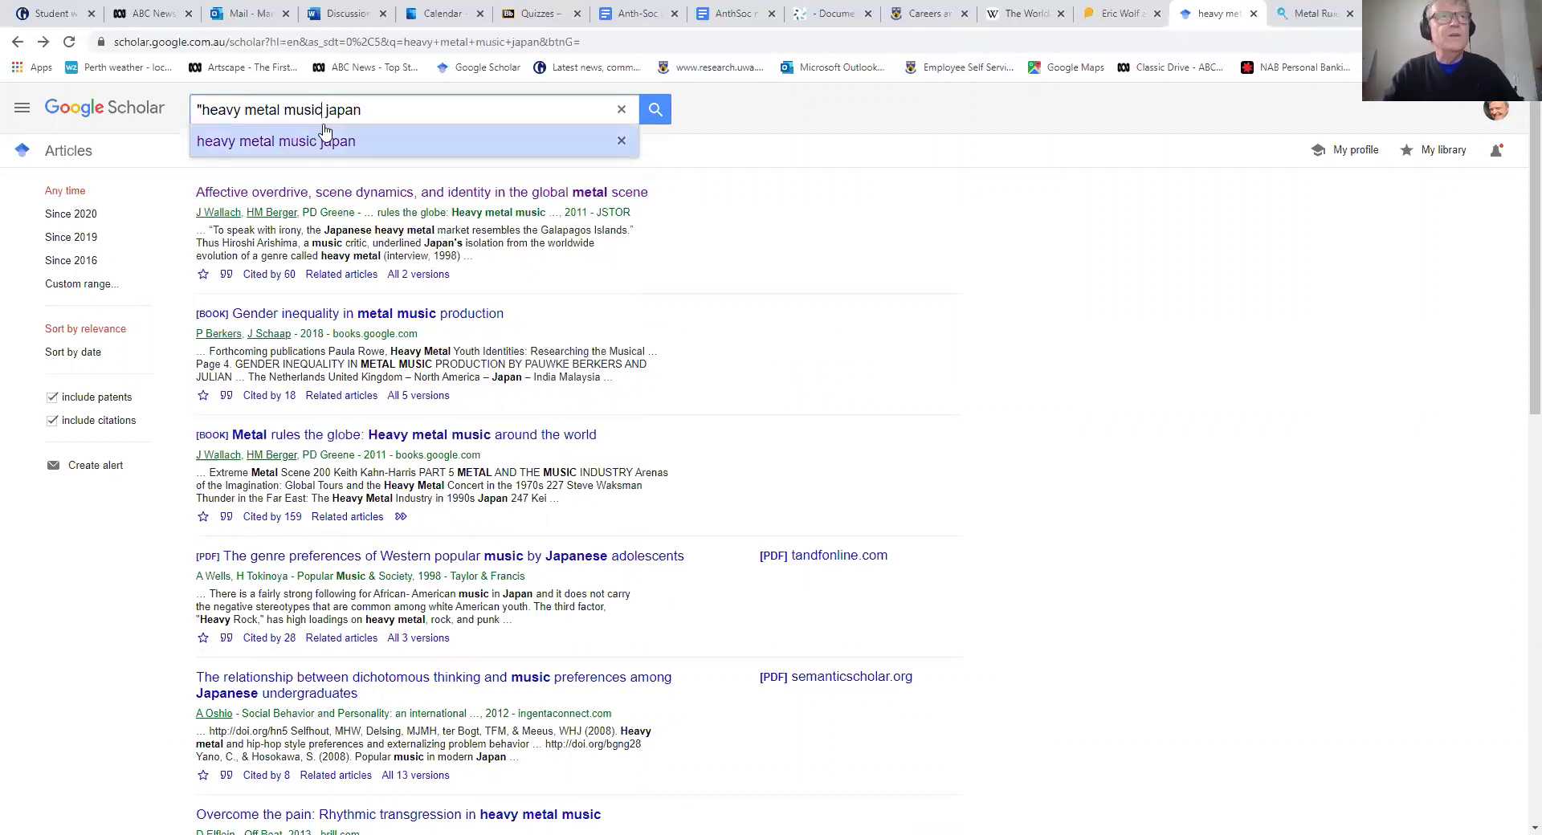
pyautogui.write('"')
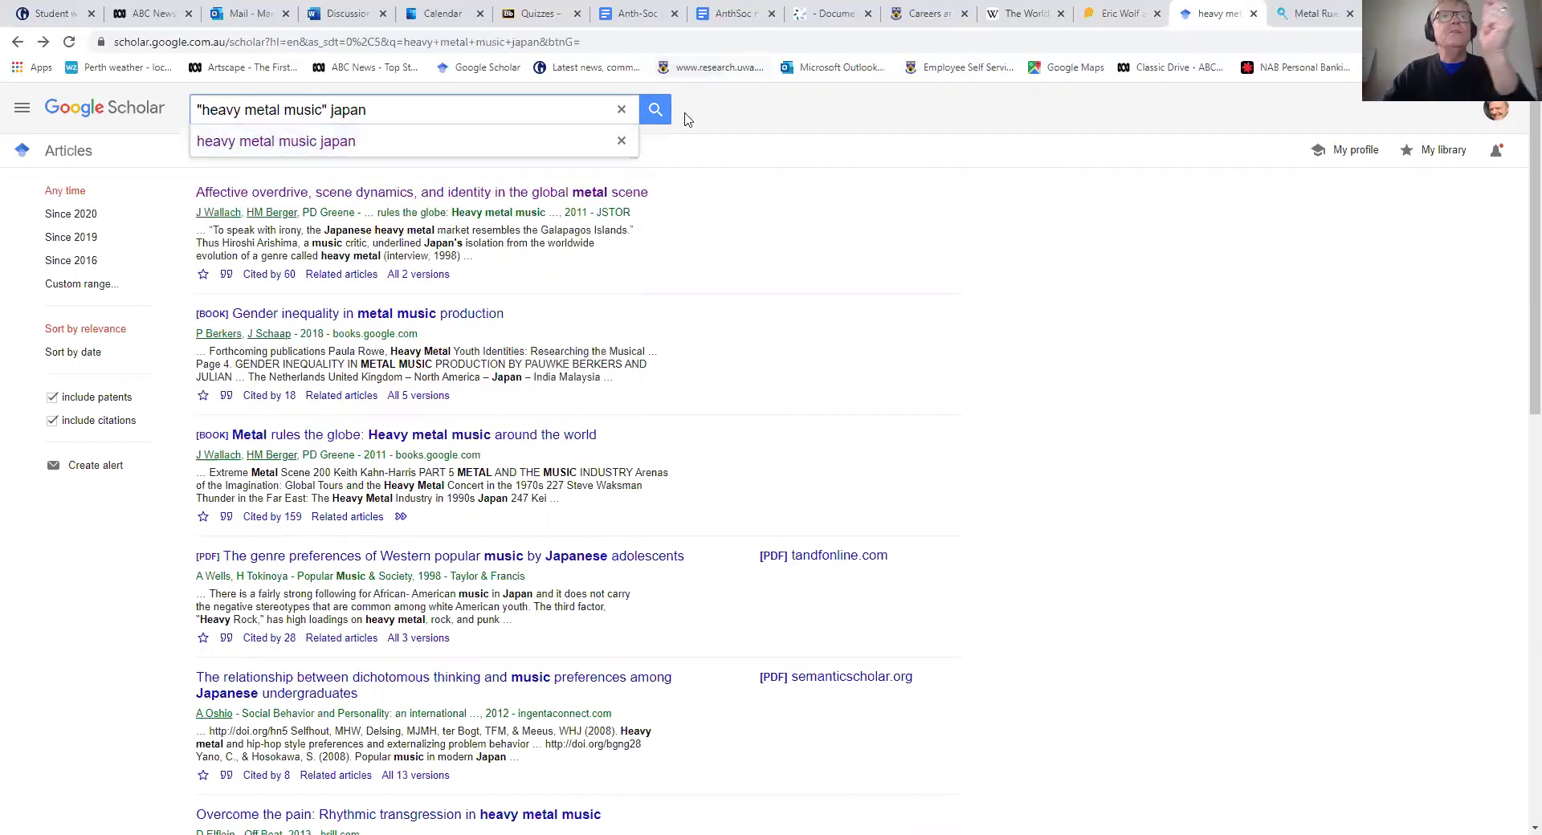
pyautogui.click(655, 112)
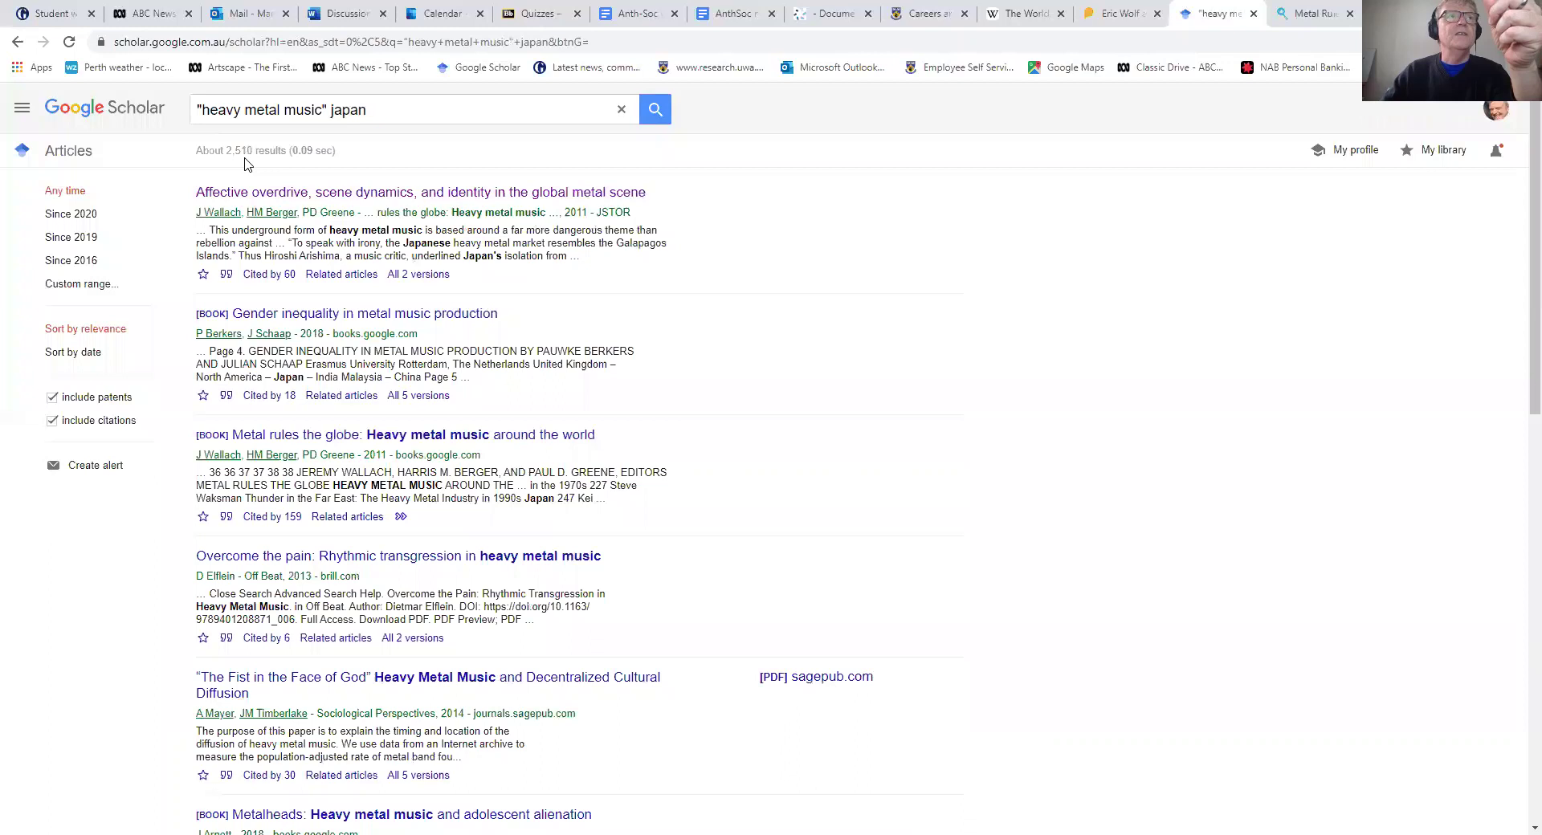
# Step: Review the titles, snippets and related searches on the first results page for relevance to heavy metal in Japan
pyautogui.scroll(-2, 306, 241)
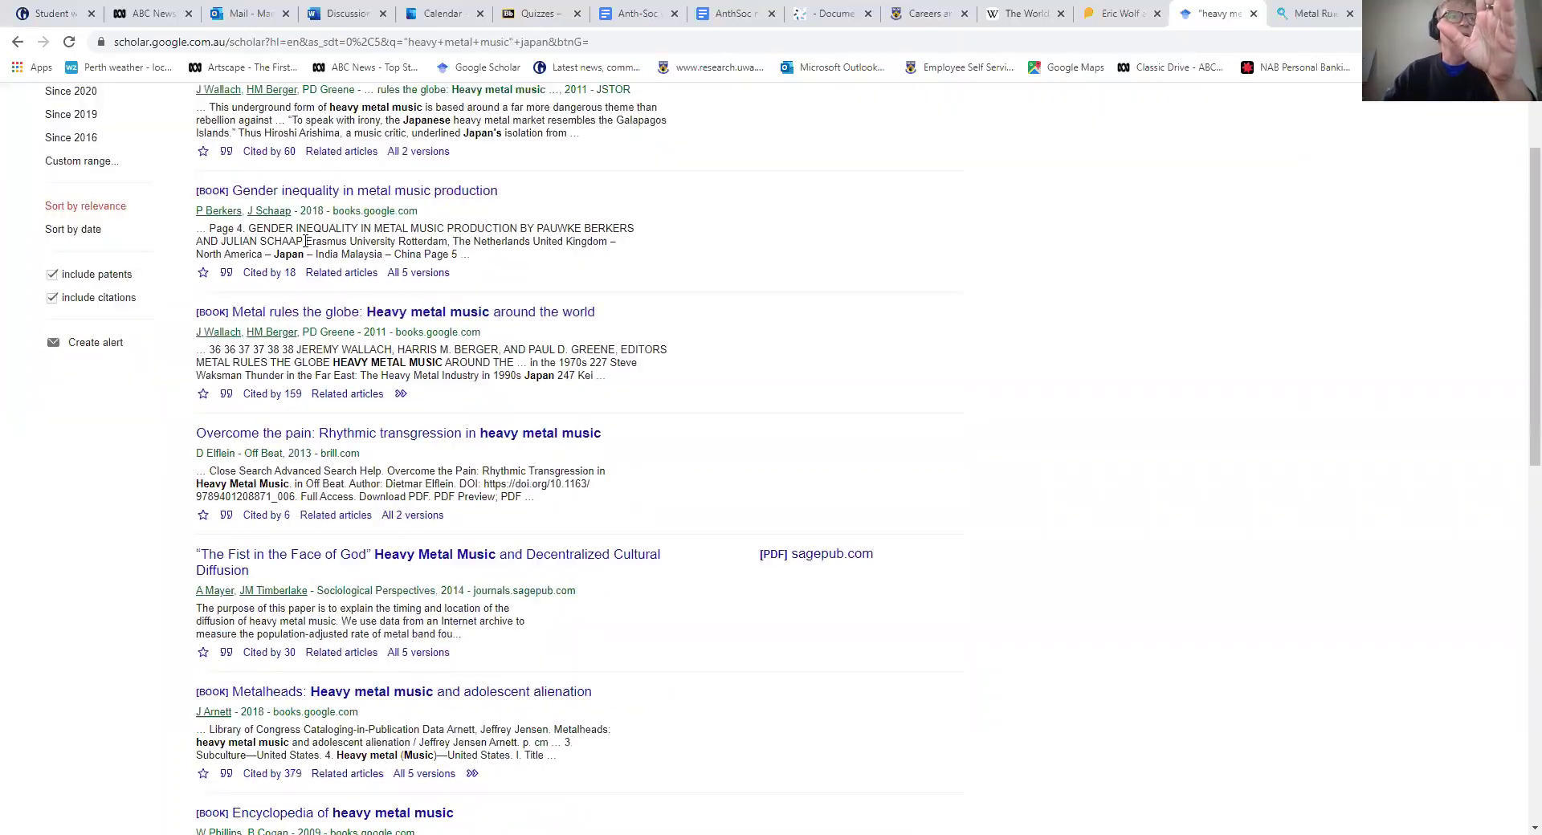
pyautogui.scroll(-4, 305, 241)
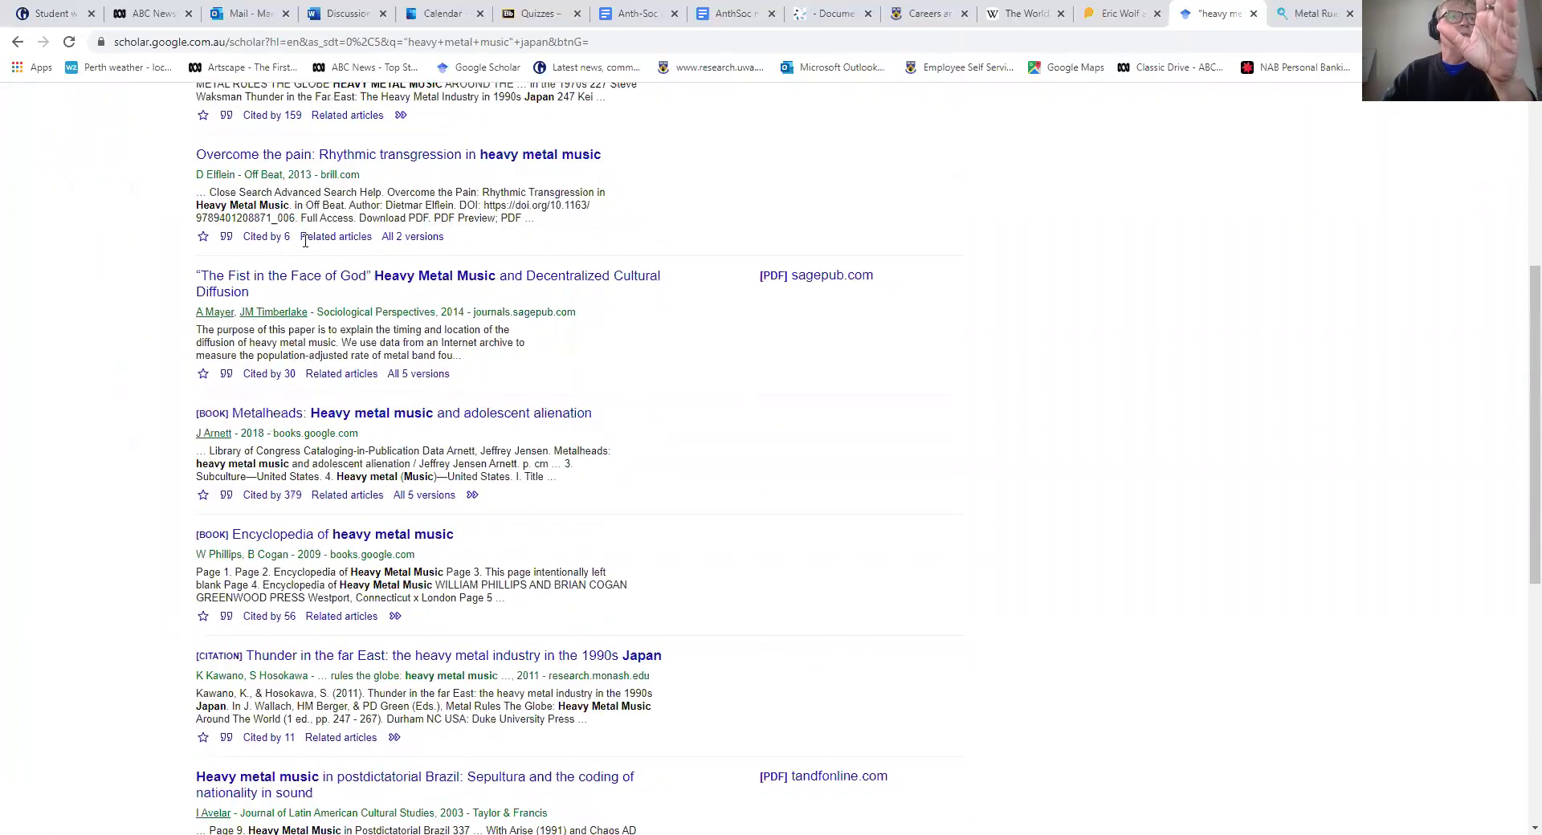
pyautogui.scroll(-3, 305, 245)
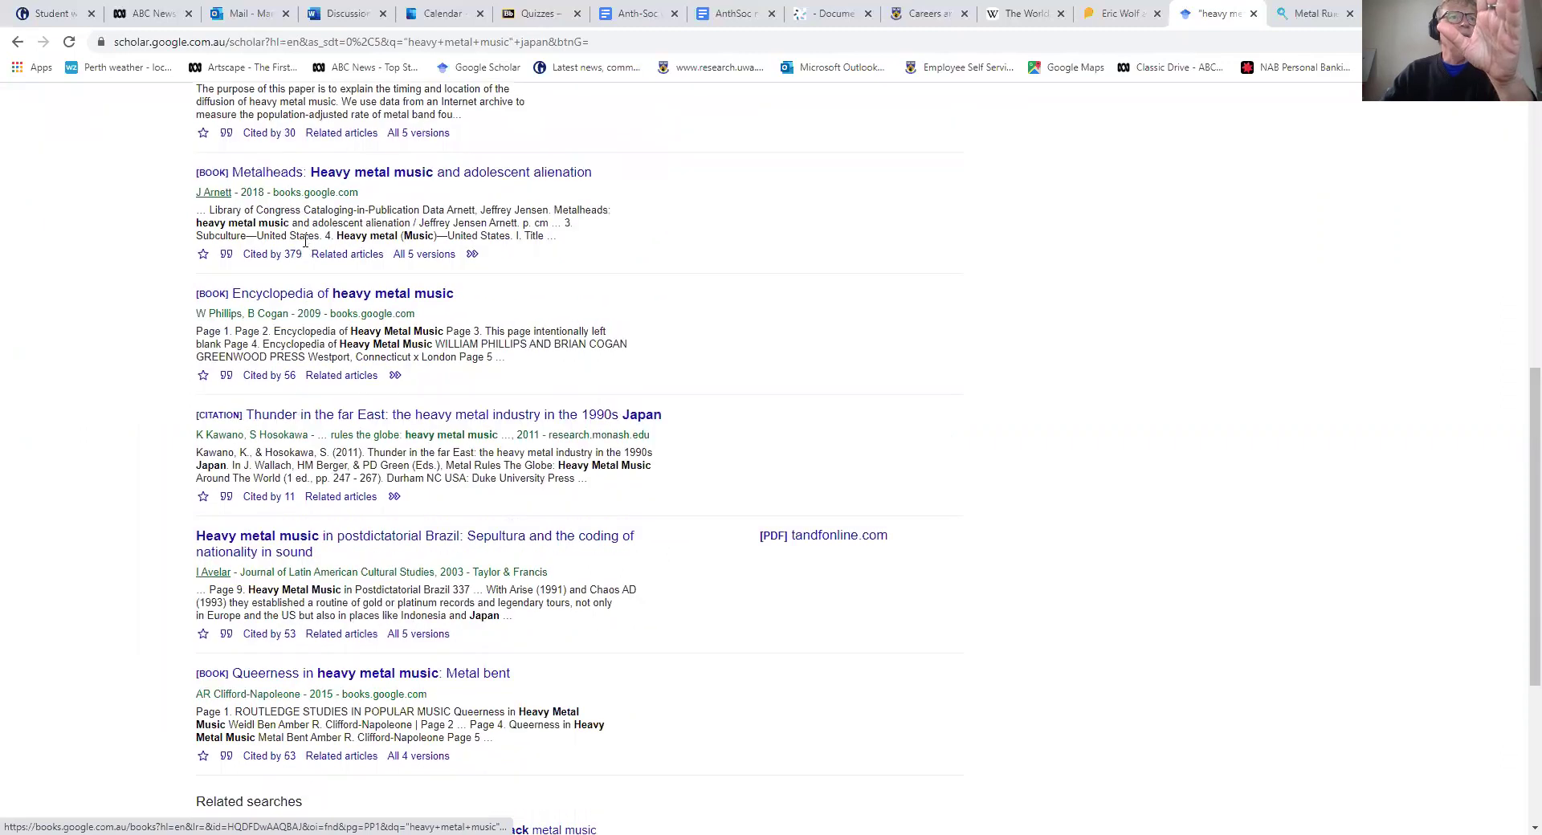
pyautogui.scroll(-1, 305, 241)
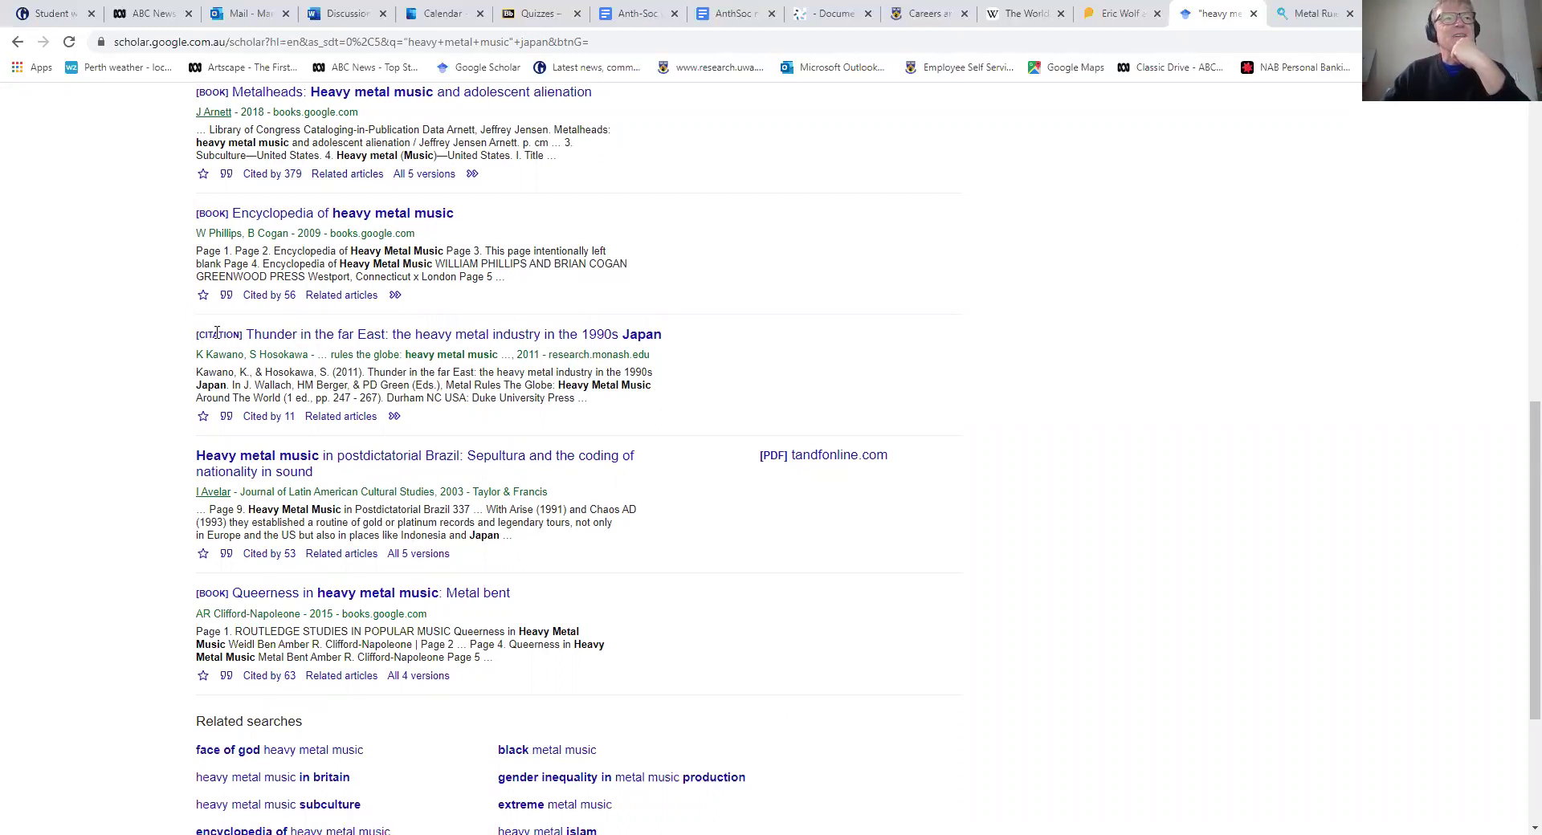
pyautogui.scroll(-2, 217, 332)
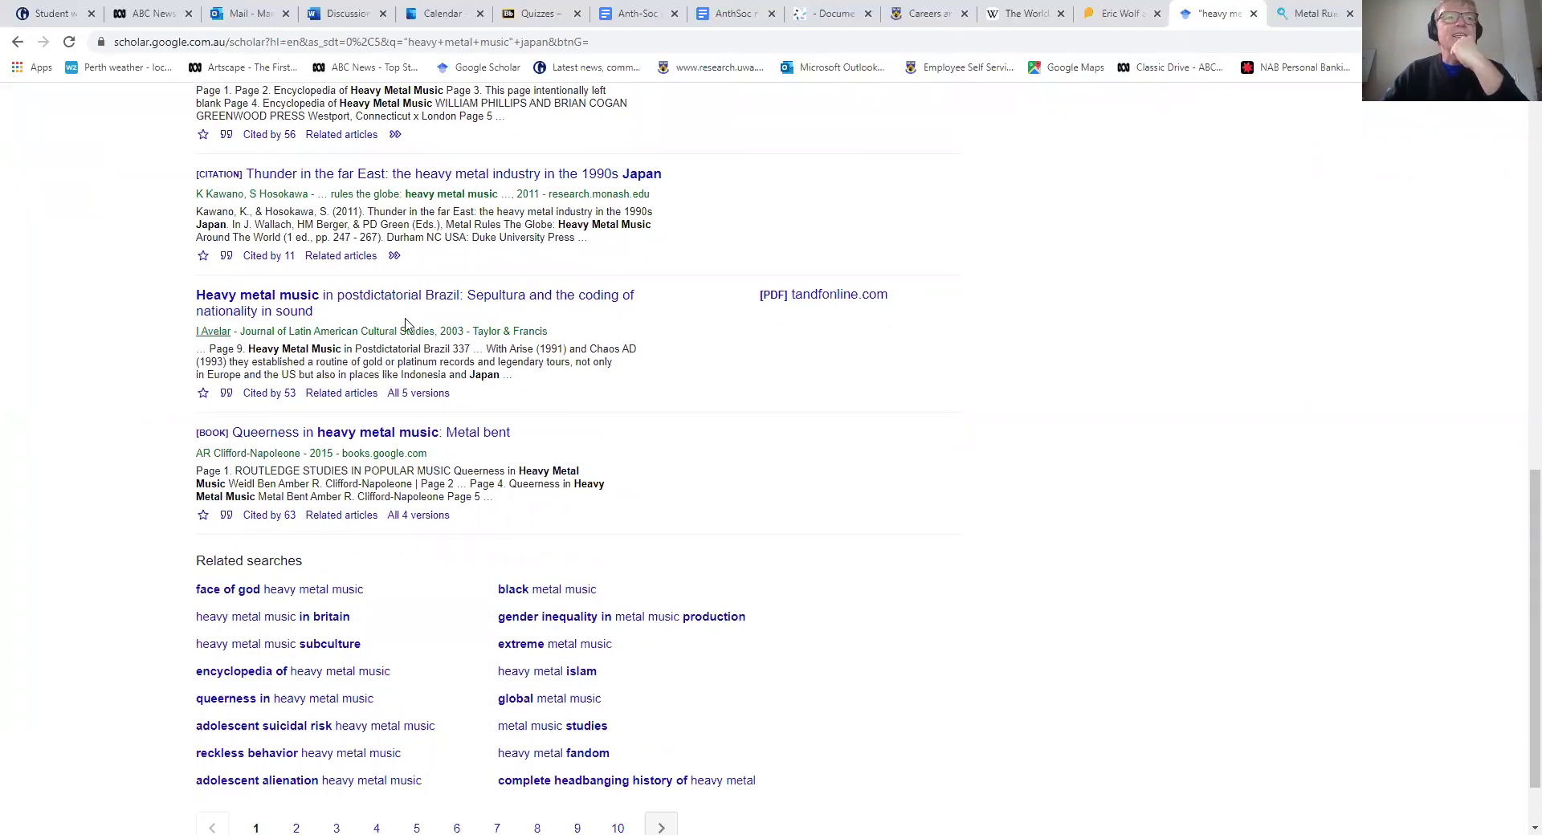
pyautogui.scroll(-1, 406, 324)
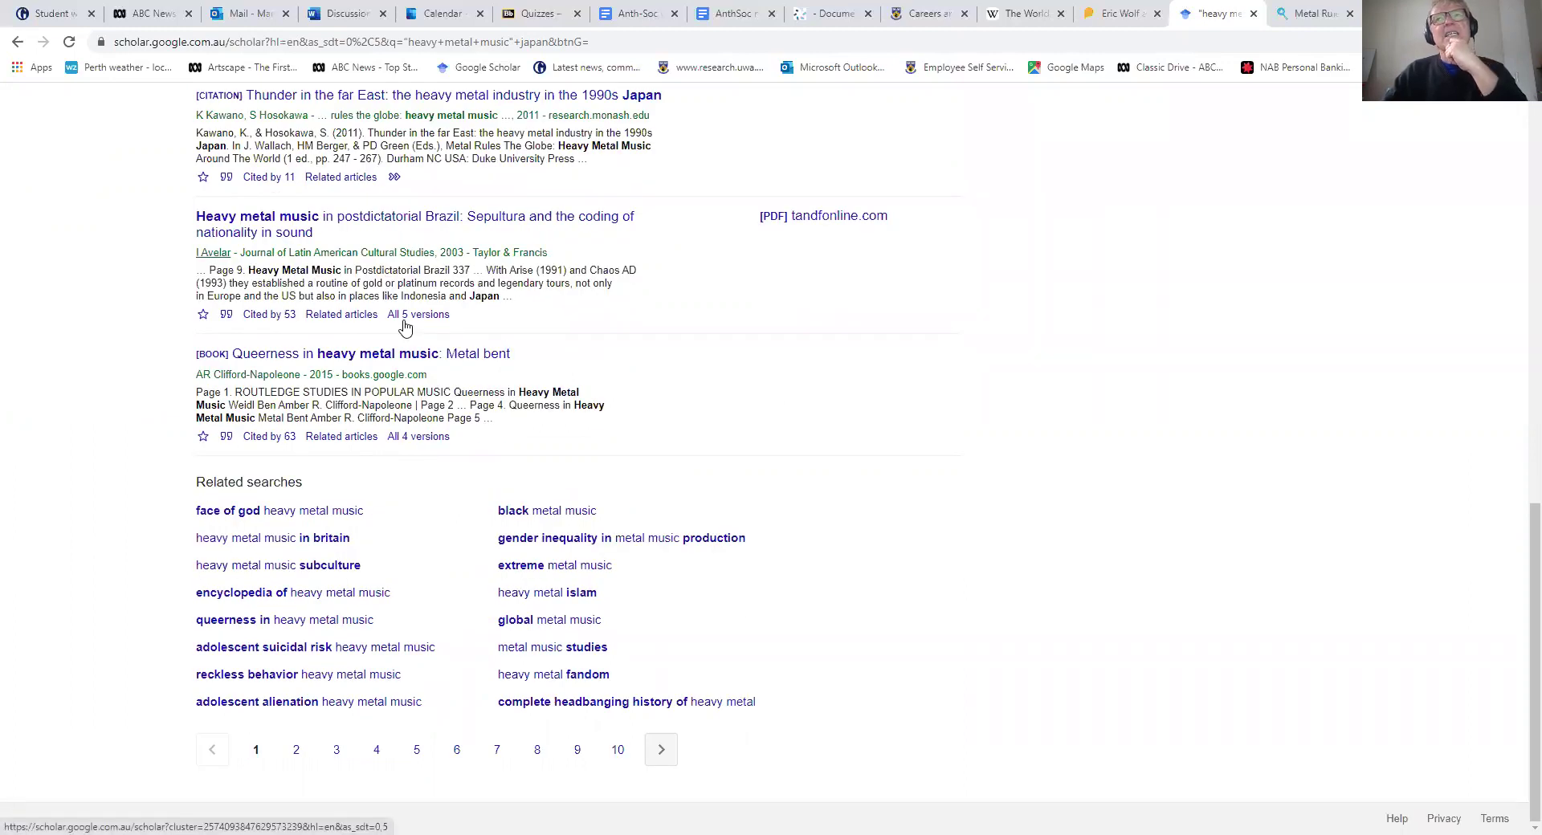
pyautogui.scroll(12, 405, 324)
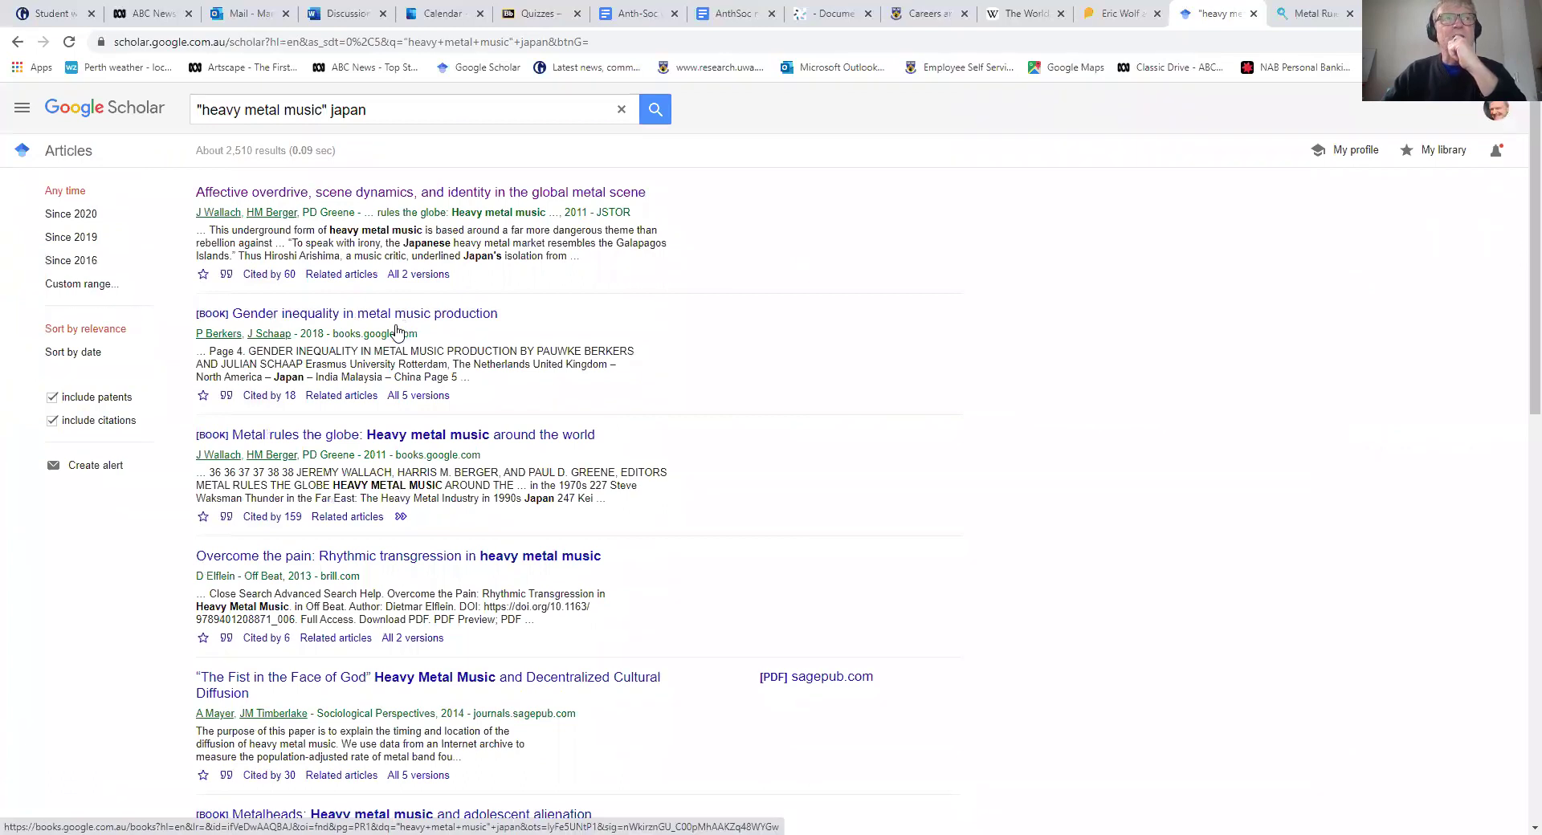
# Step: Replace japan with turkey in the query, keeping the exact phrase "heavy metal music", and run the search
pyautogui.moveTo(366, 113); pyautogui.dragTo(334, 113)
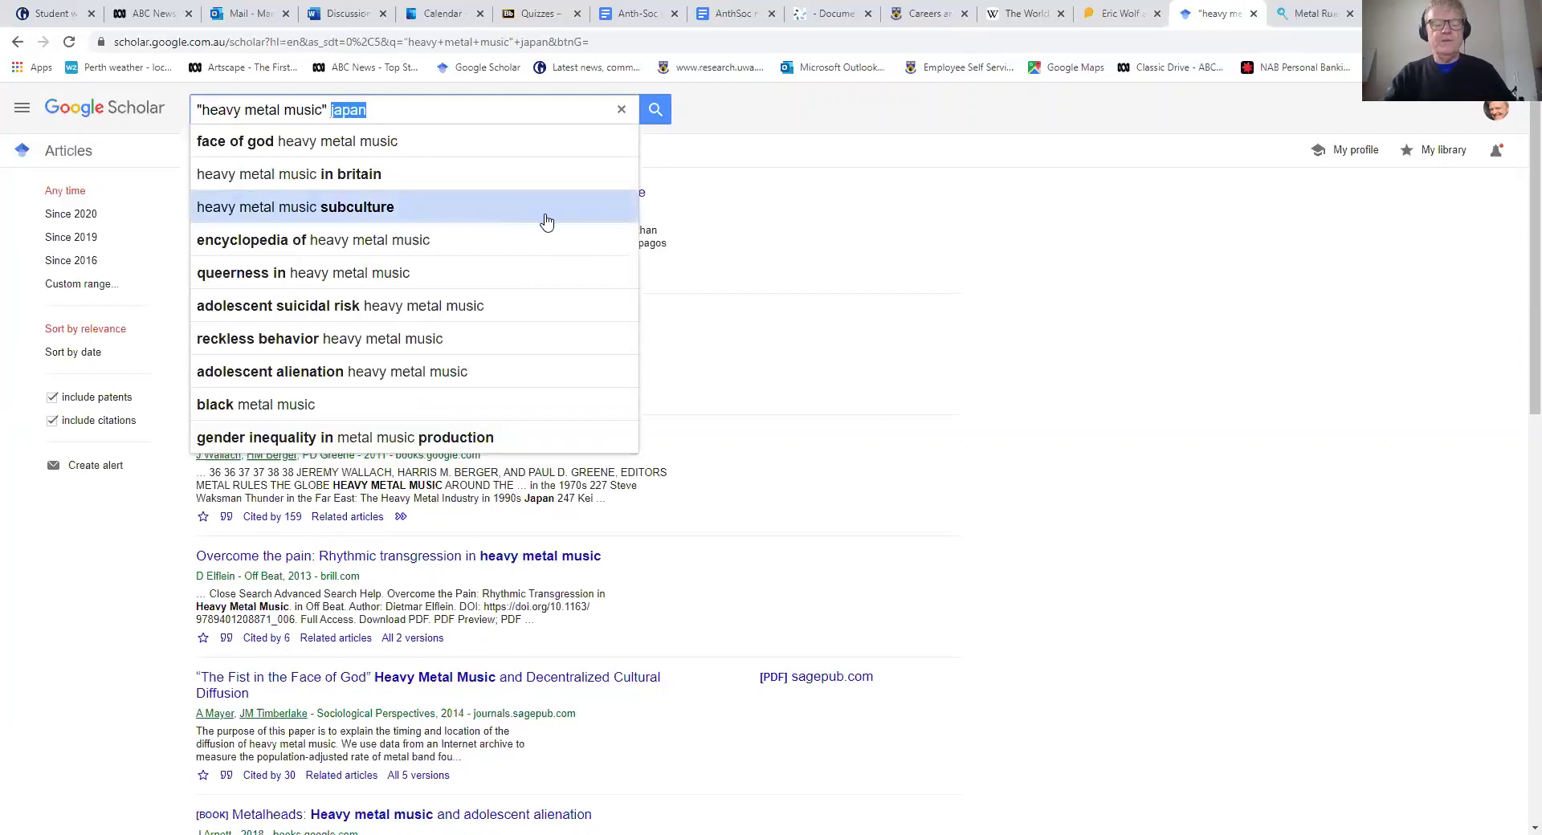
pyautogui.write('tur')
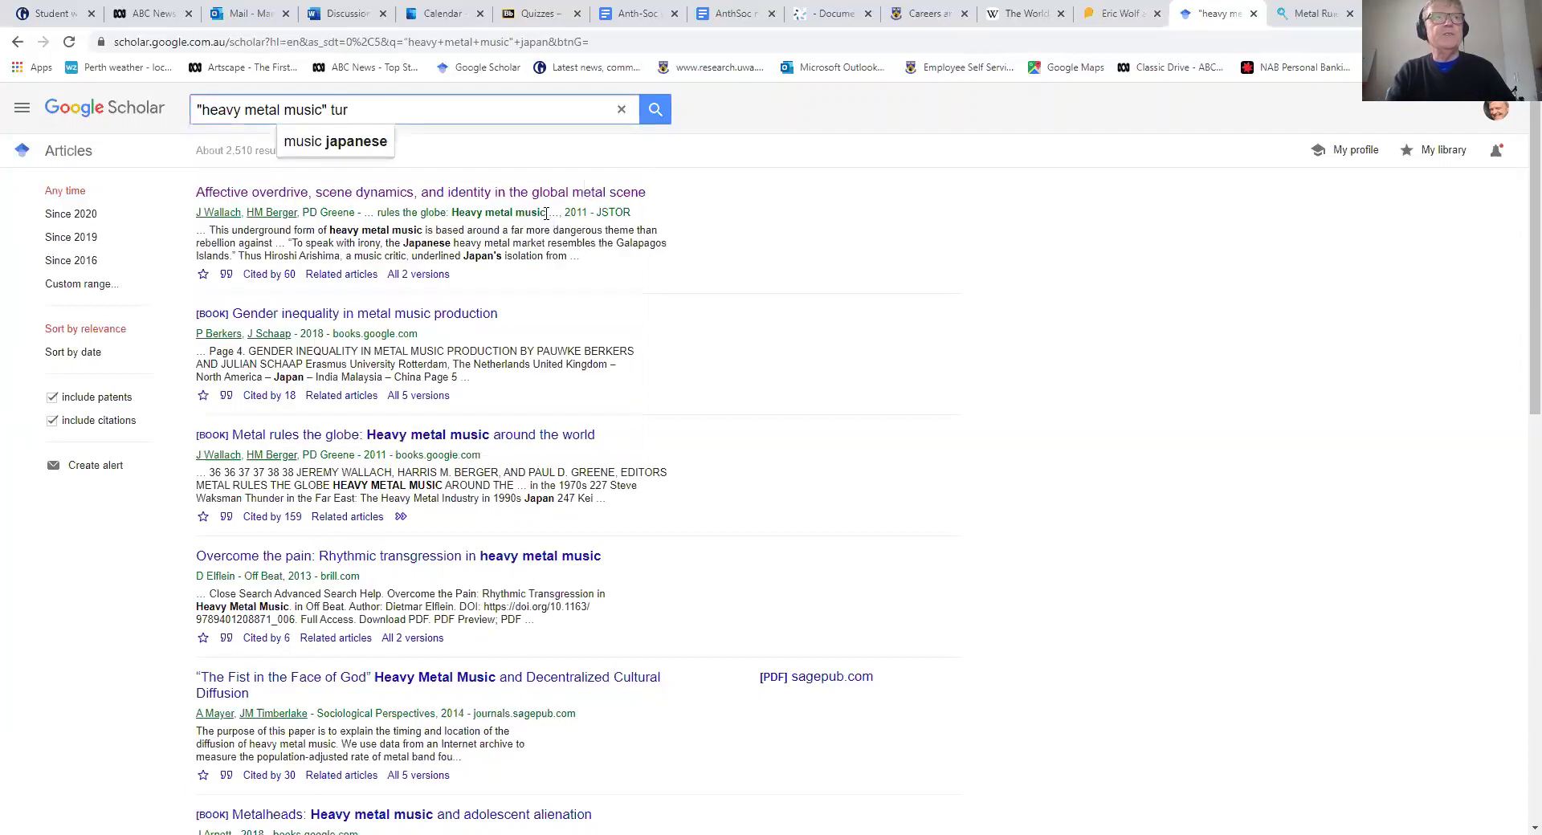
pyautogui.write('key')
pyautogui.press('Return')
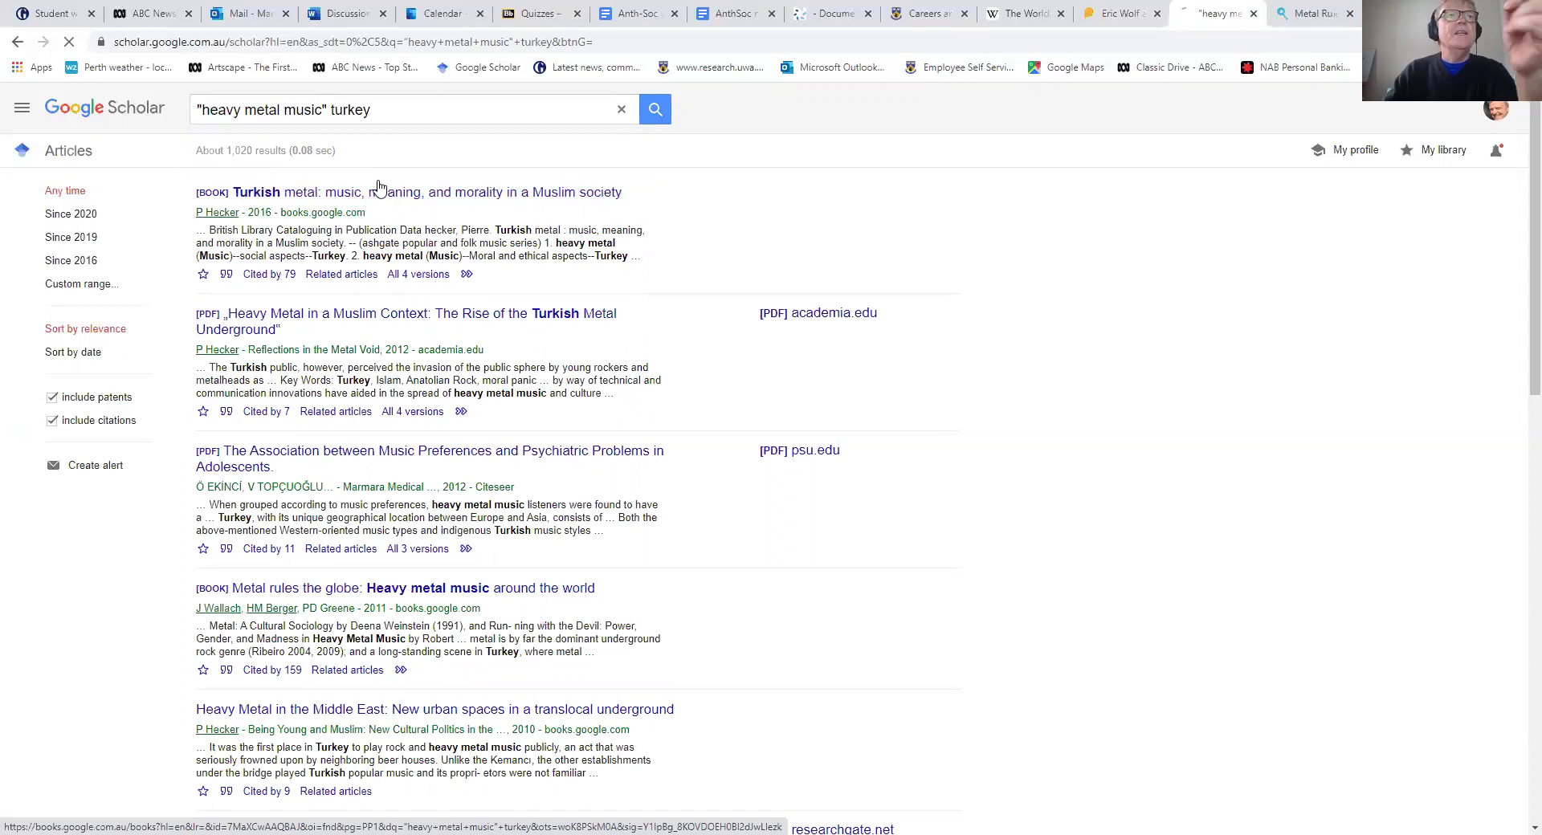
# Step: Open the book "Turkish metal: music, meaning, and morality in a Muslim society" and look through its preview up to "The Field" on page 5
pyautogui.click(372, 193)
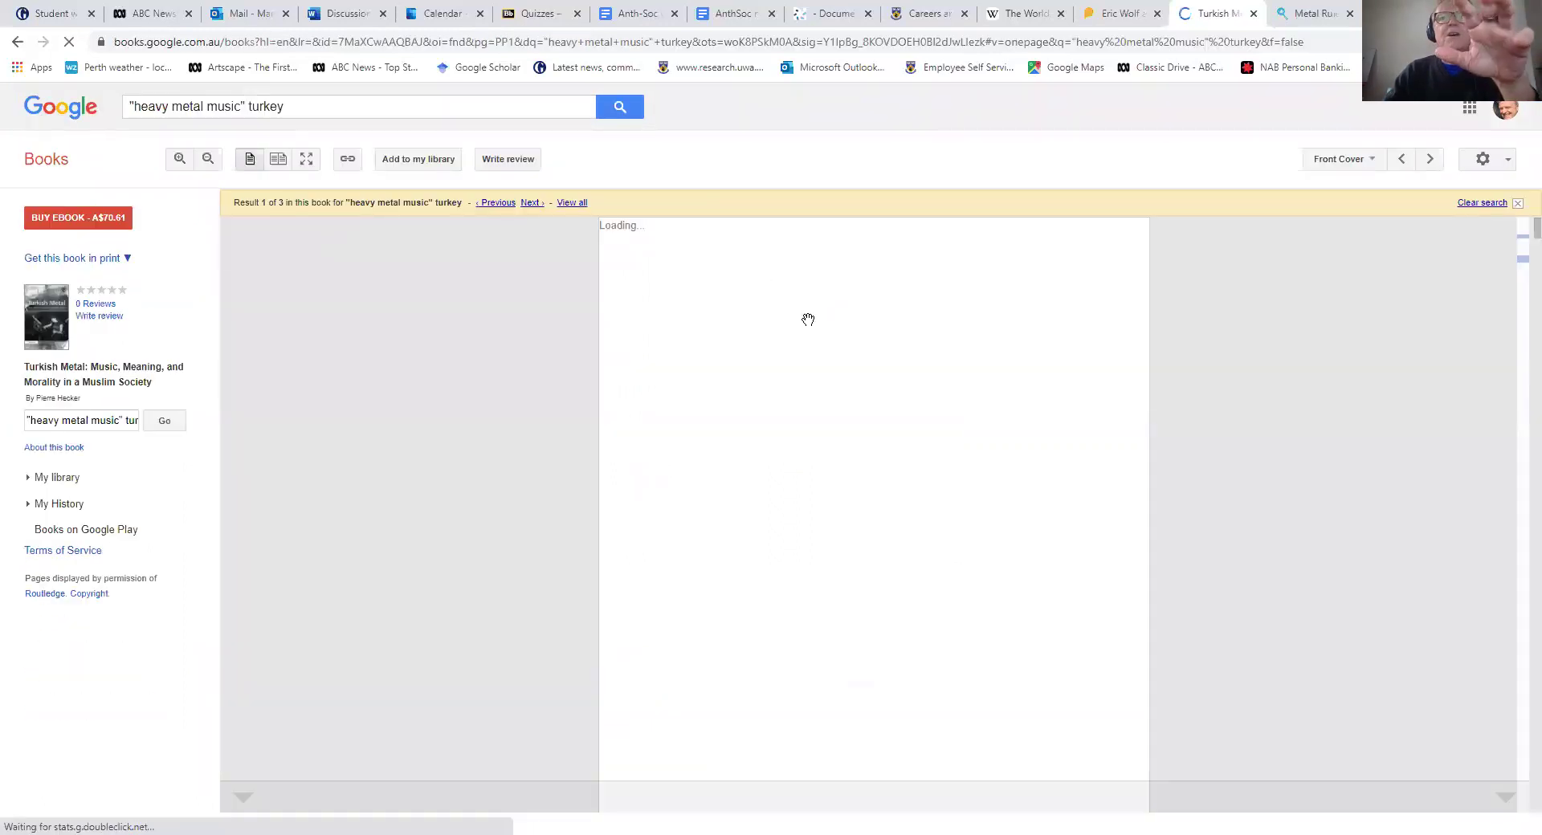
pyautogui.scroll(-8, 986, 327)
pyautogui.scroll(-15, 986, 327)
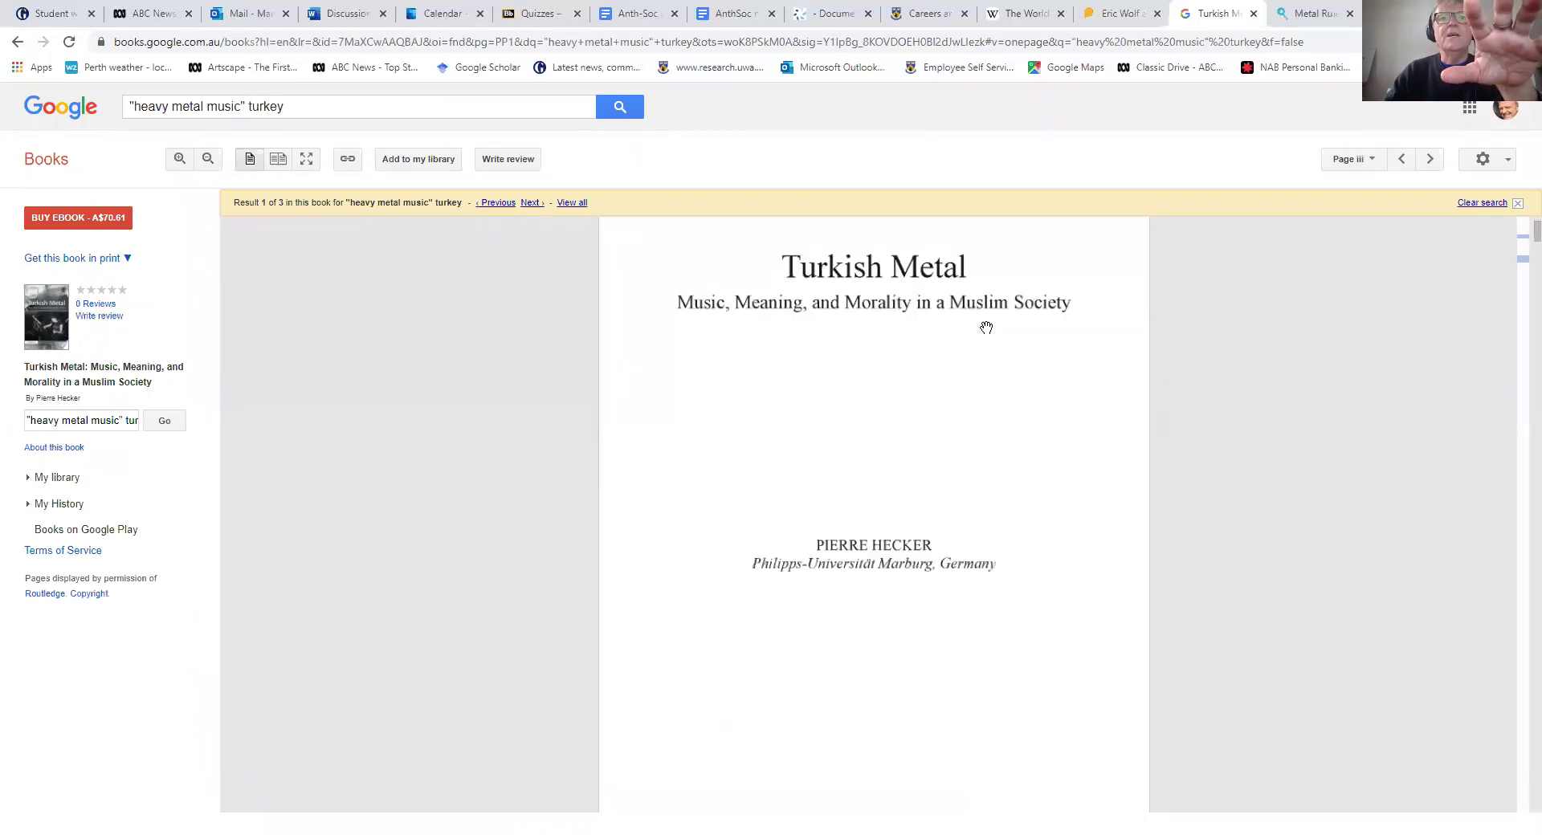
pyautogui.scroll(-15, 982, 328)
pyautogui.scroll(-15, 983, 328)
pyautogui.scroll(-10, 981, 329)
pyautogui.scroll(7, 981, 329)
pyautogui.scroll(-15, 981, 329)
pyautogui.scroll(-6, 979, 328)
pyautogui.scroll(-20, 980, 328)
pyautogui.scroll(-12, 980, 328)
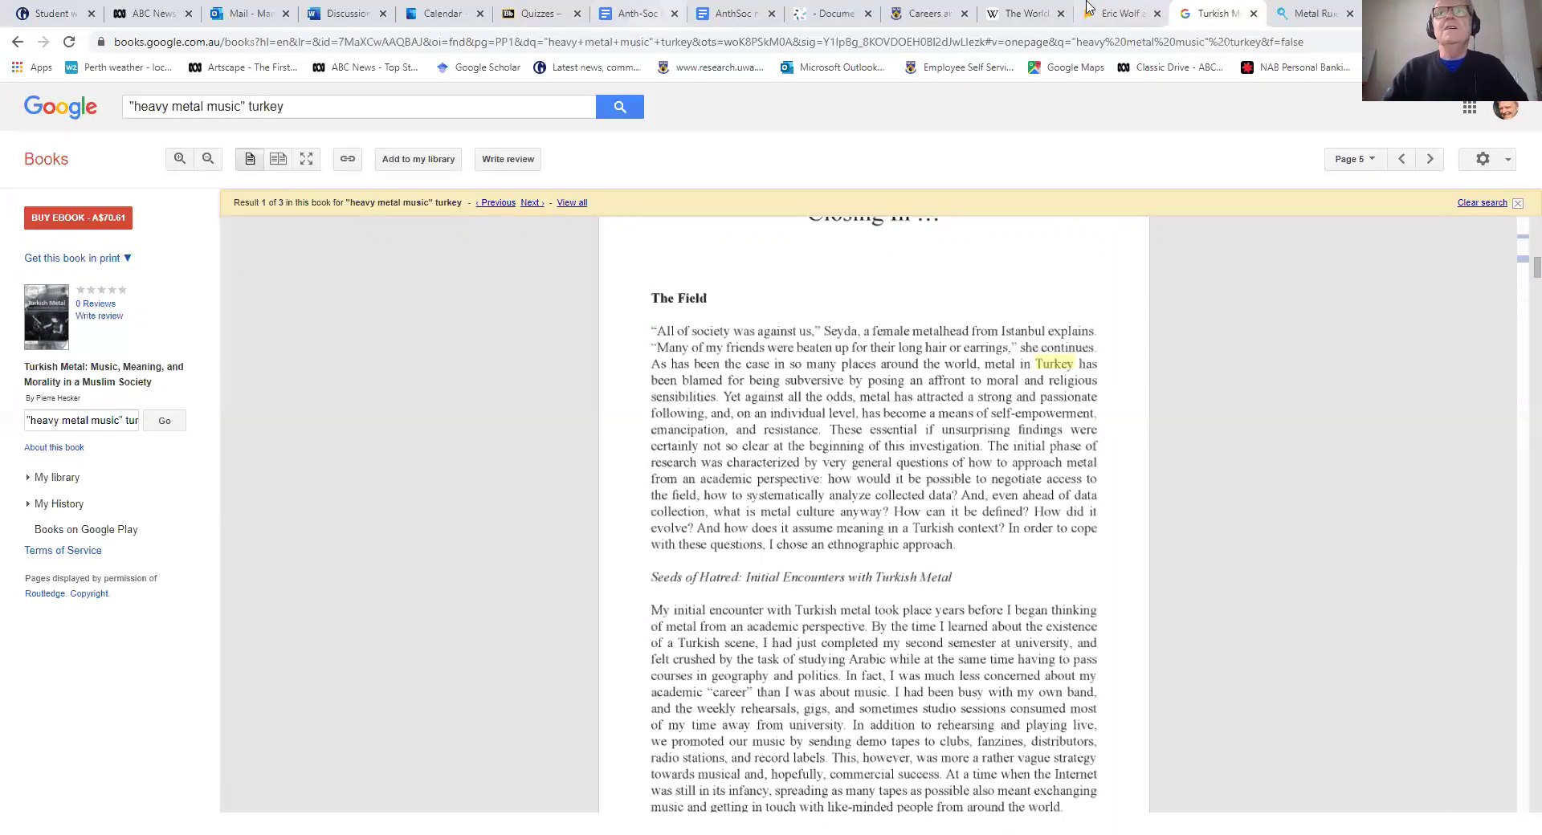
# Step: Return to the Scholar results, open the PDF "Heavy Metal in a Muslim Context" and look over its abstract, keywords and Anadolu Rock section
pyautogui.click(16, 45)
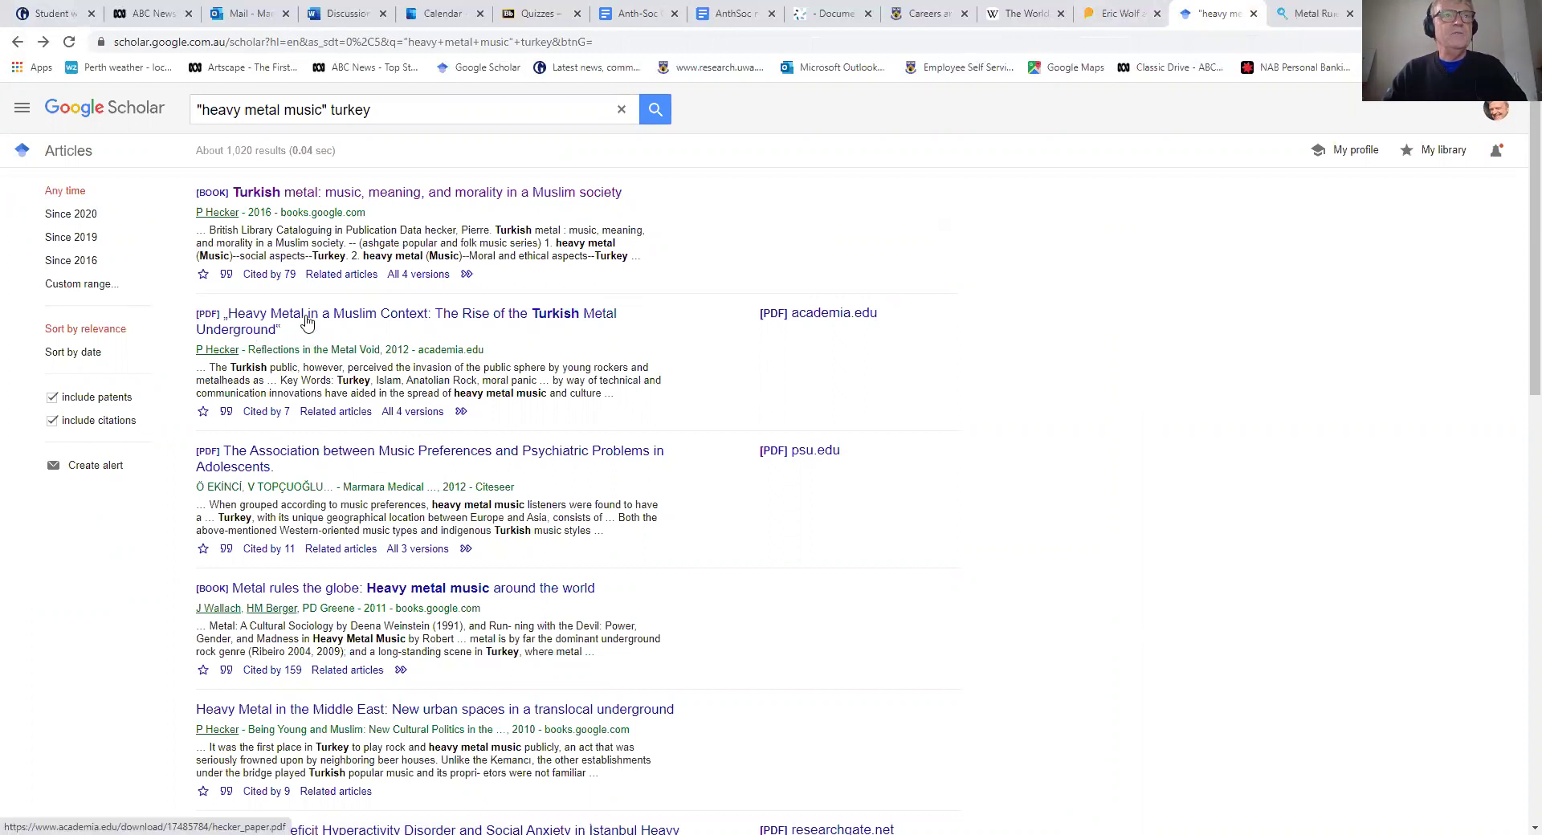
pyautogui.click(306, 321)
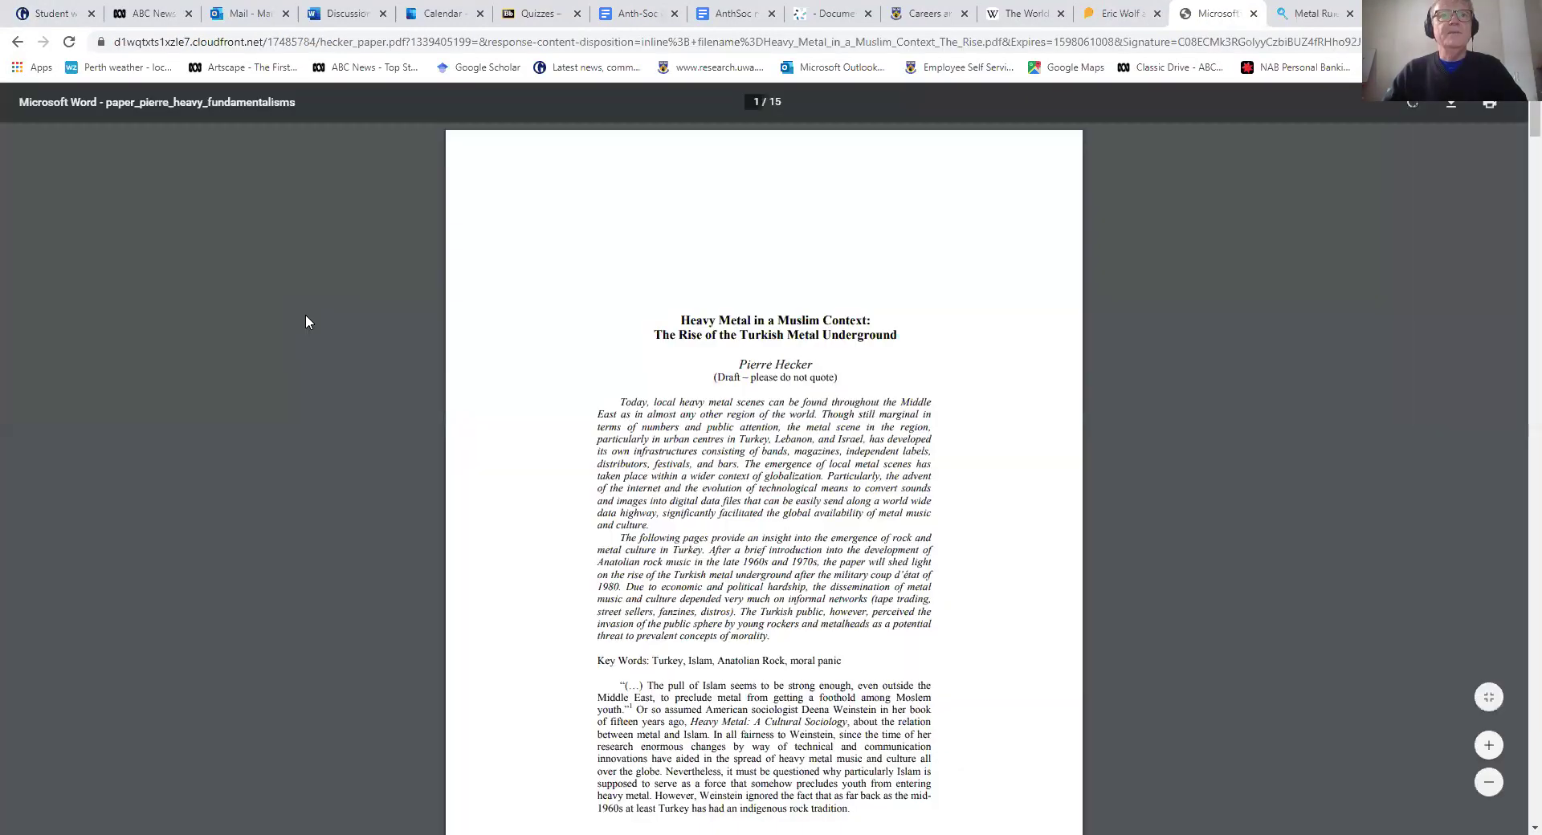
pyautogui.scroll(-3, 635, 398)
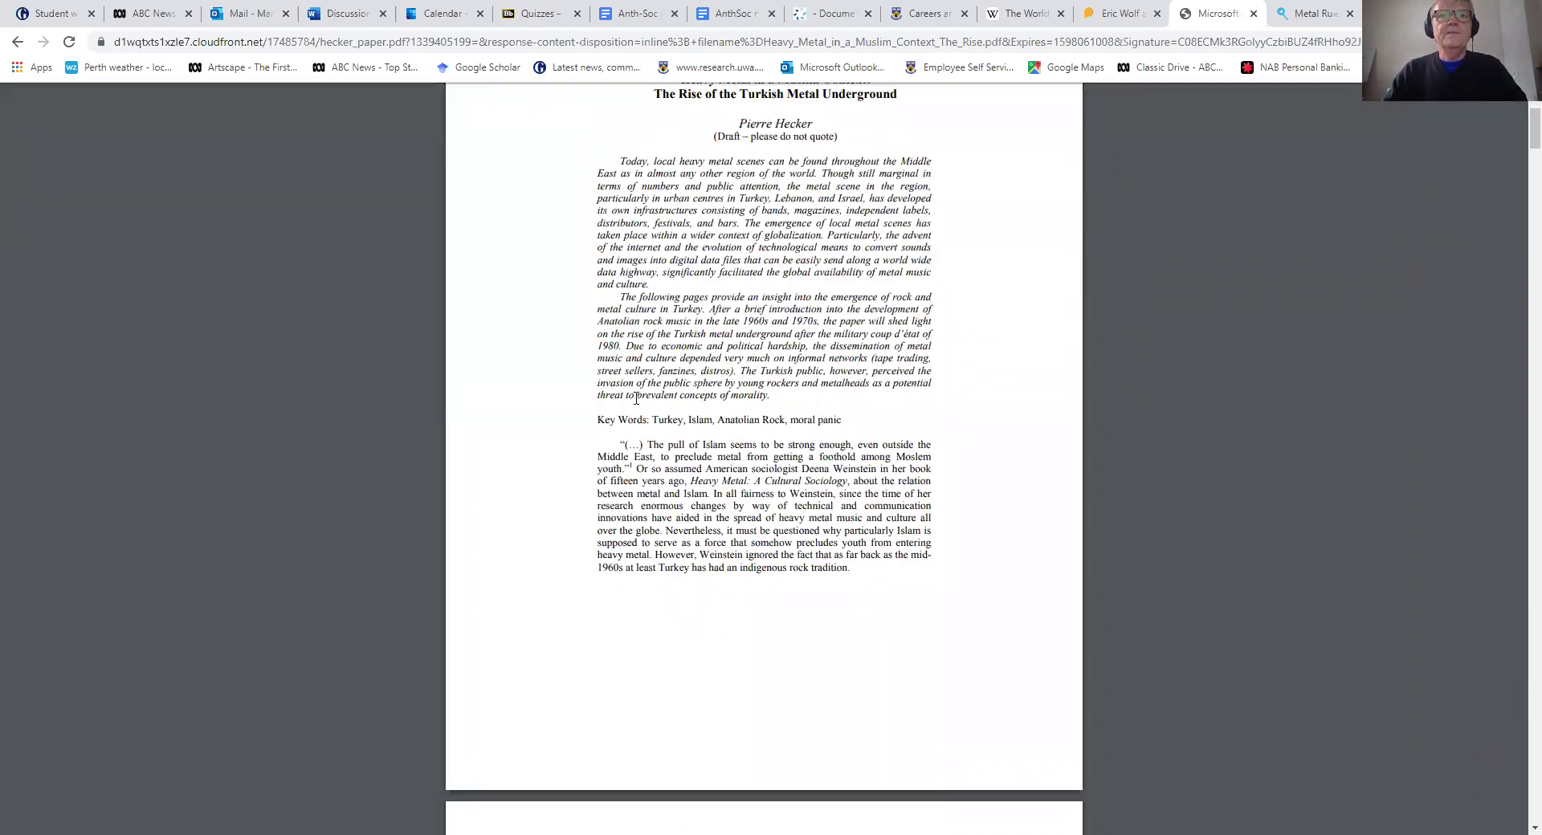
pyautogui.scroll(-5, 636, 398)
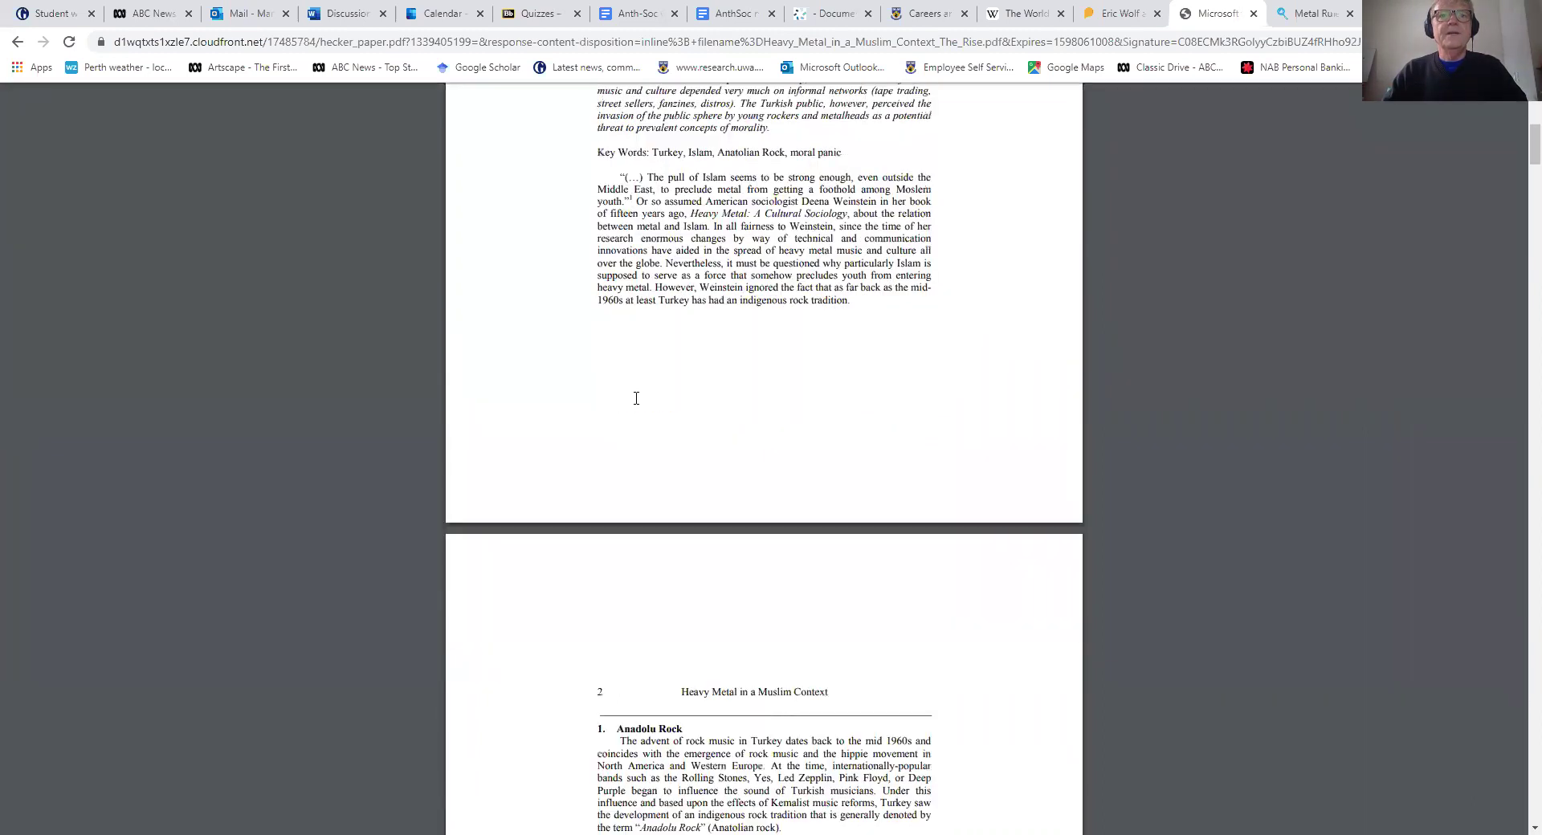
pyautogui.scroll(-3, 635, 398)
pyautogui.scroll(-2, 635, 399)
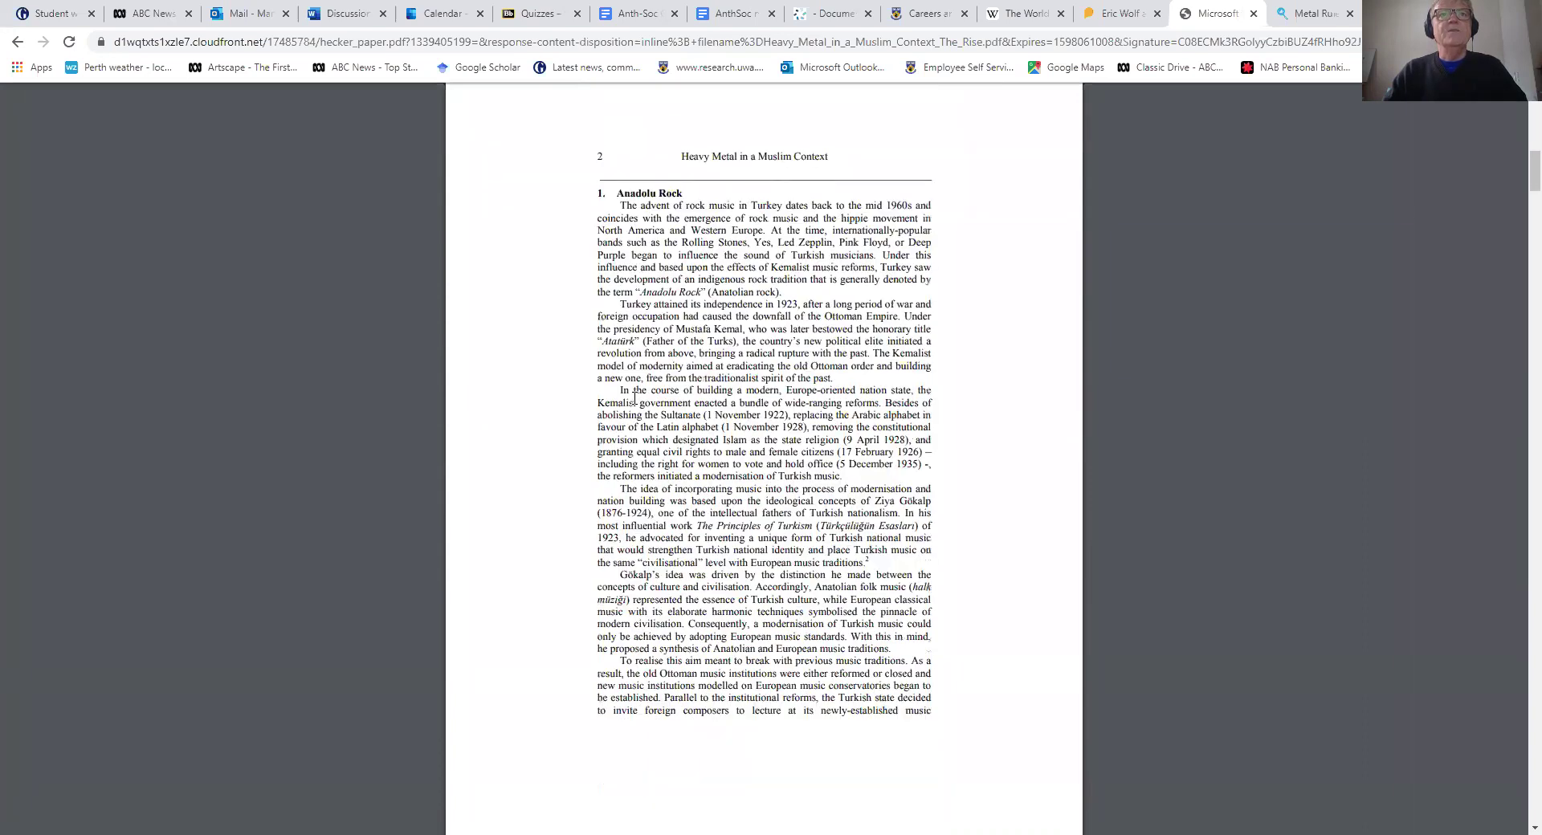
pyautogui.scroll(9, 635, 395)
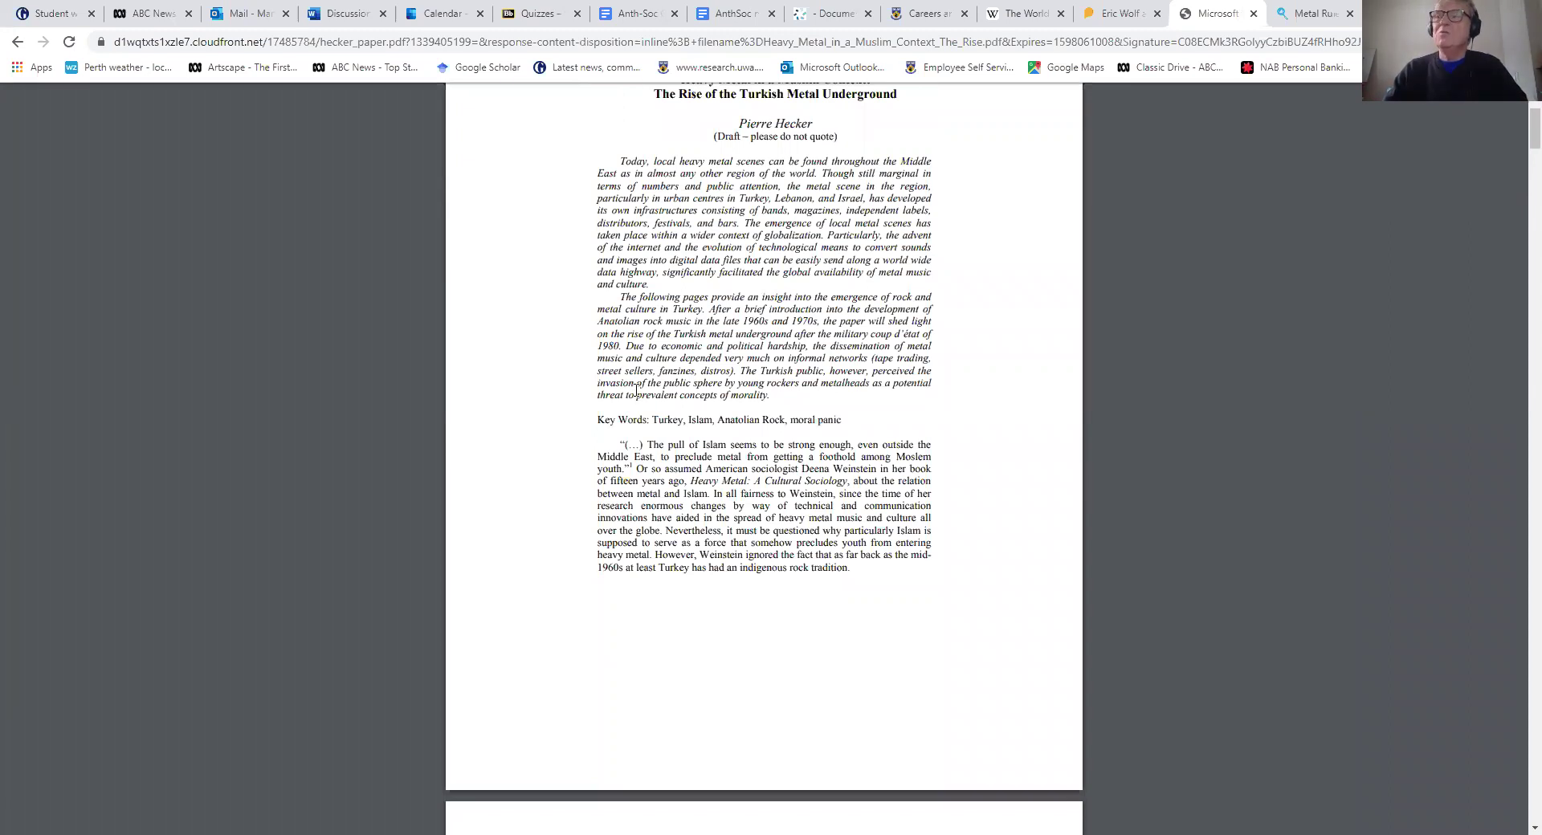
pyautogui.scroll(3, 637, 389)
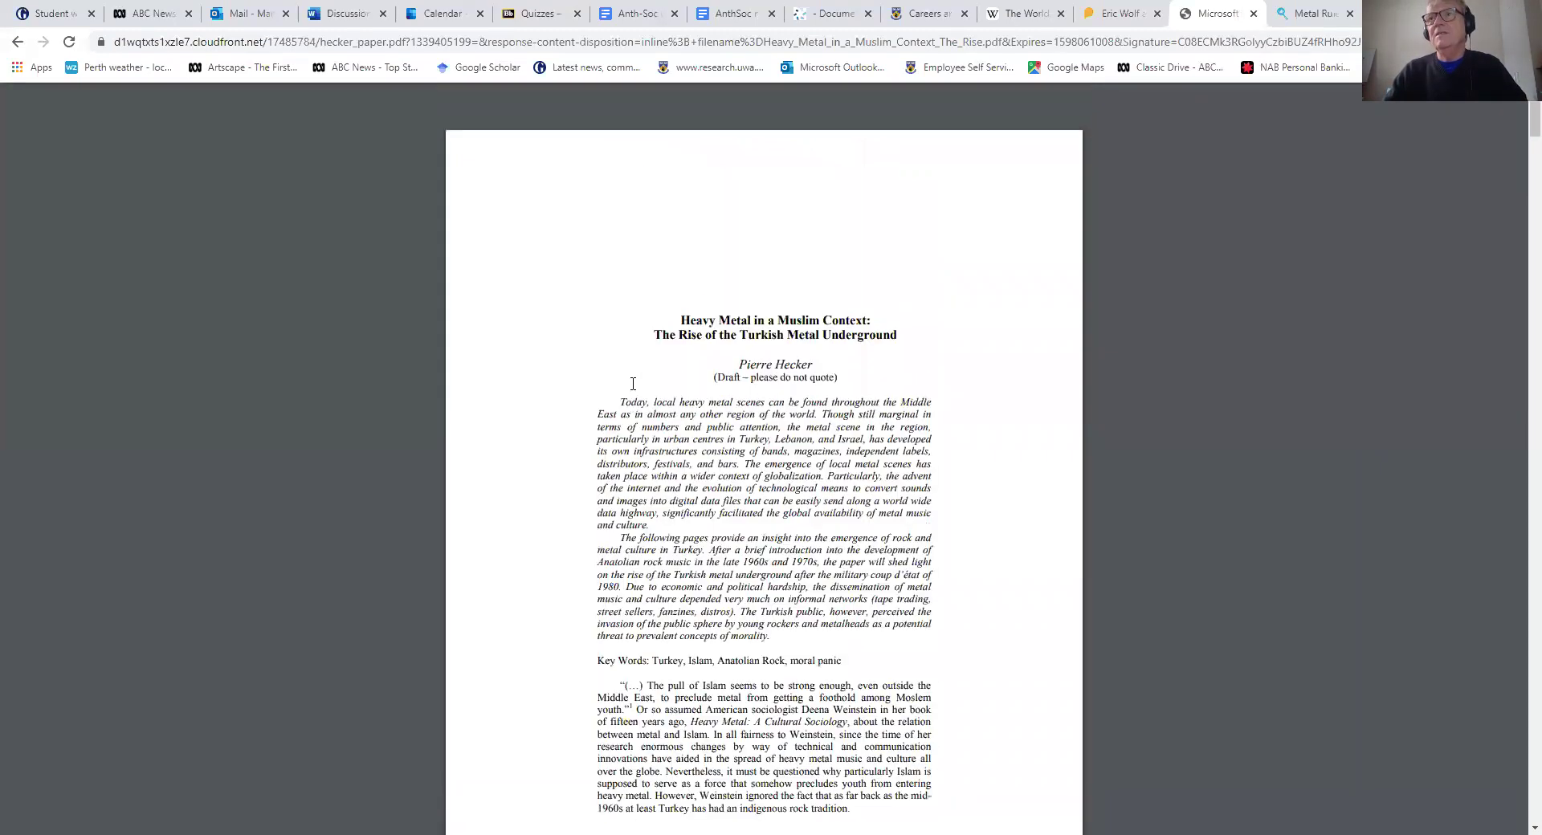
# Step: Return to the results for "heavy metal music" turkey and review the remaining titles and snippets down the page
pyautogui.click(18, 43)
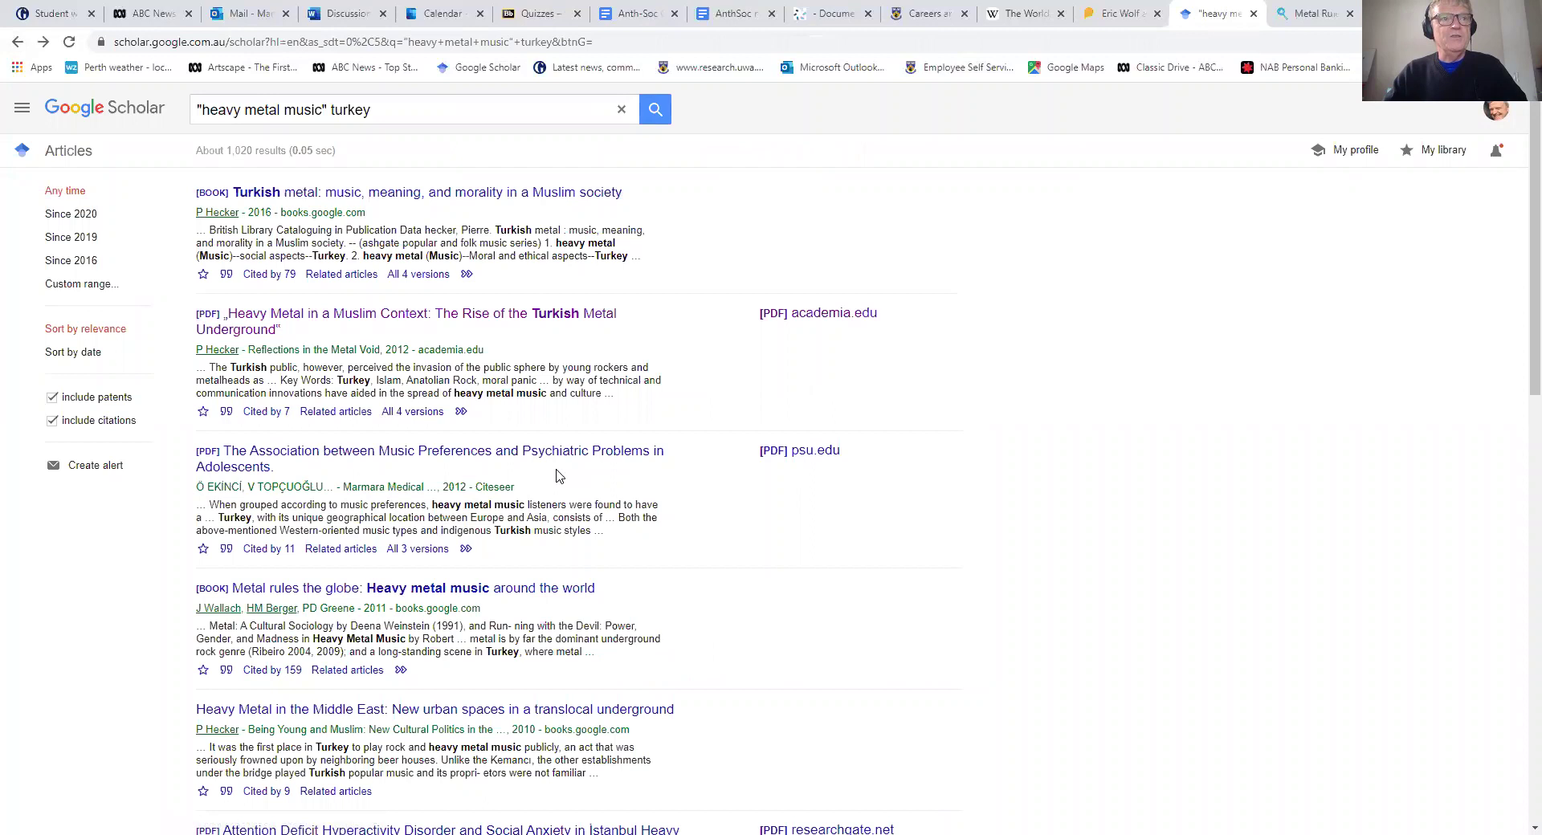
pyautogui.scroll(-2, 559, 476)
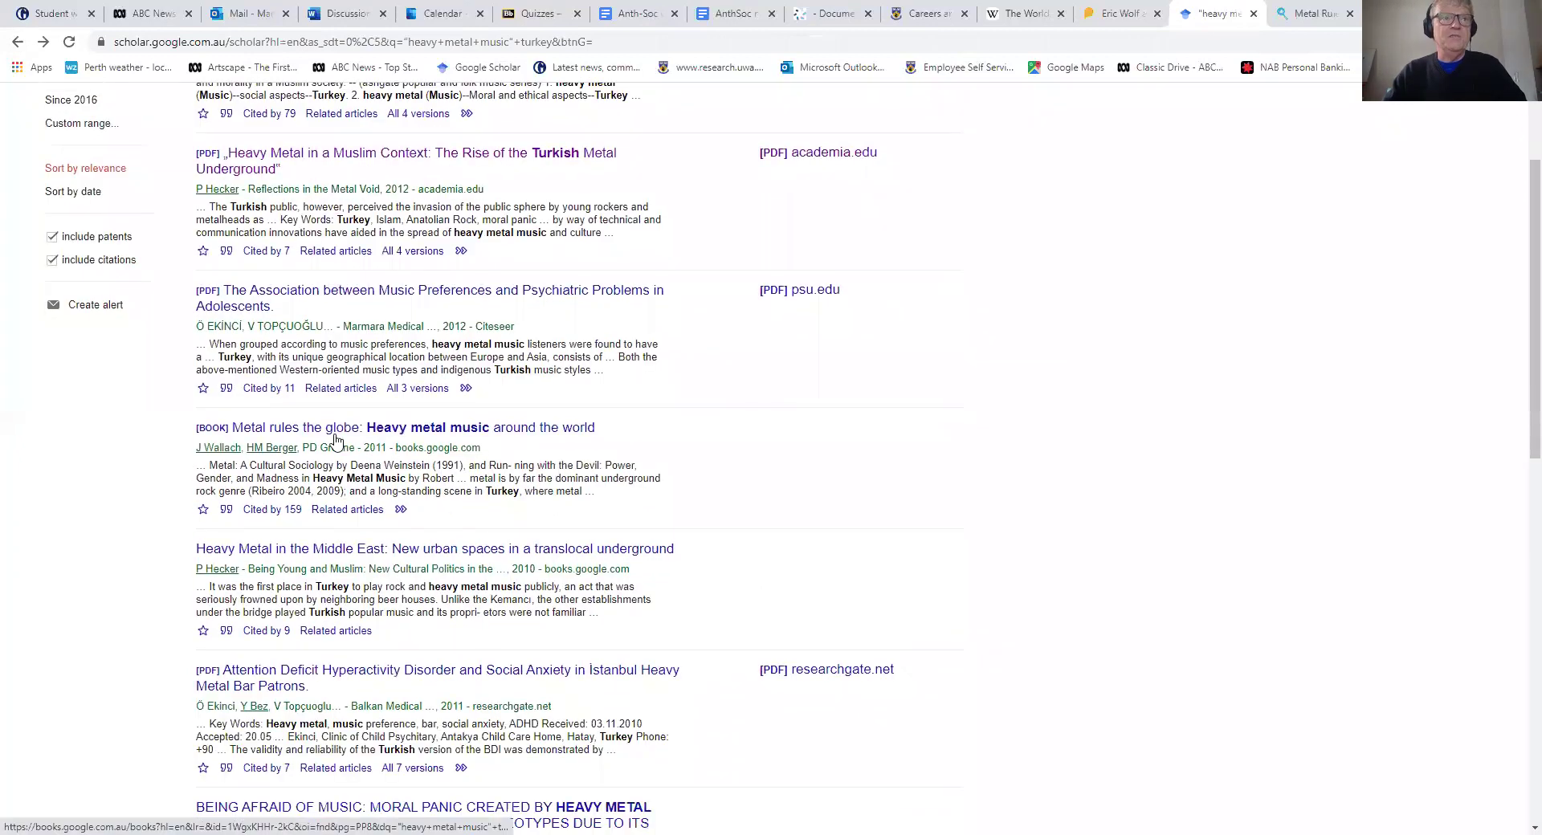
pyautogui.scroll(-2, 336, 441)
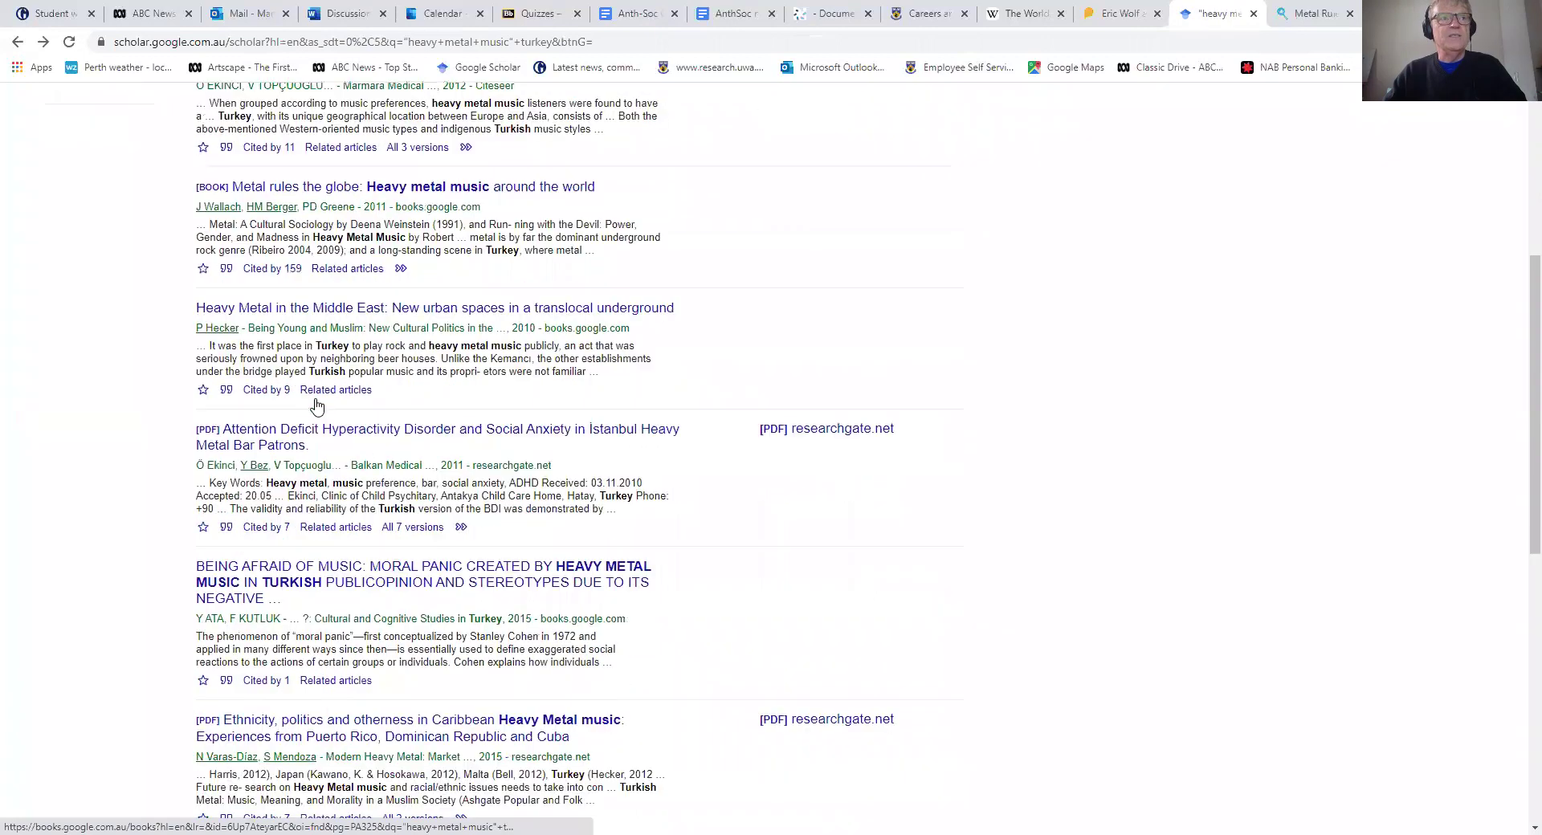
pyautogui.scroll(-1, 313, 401)
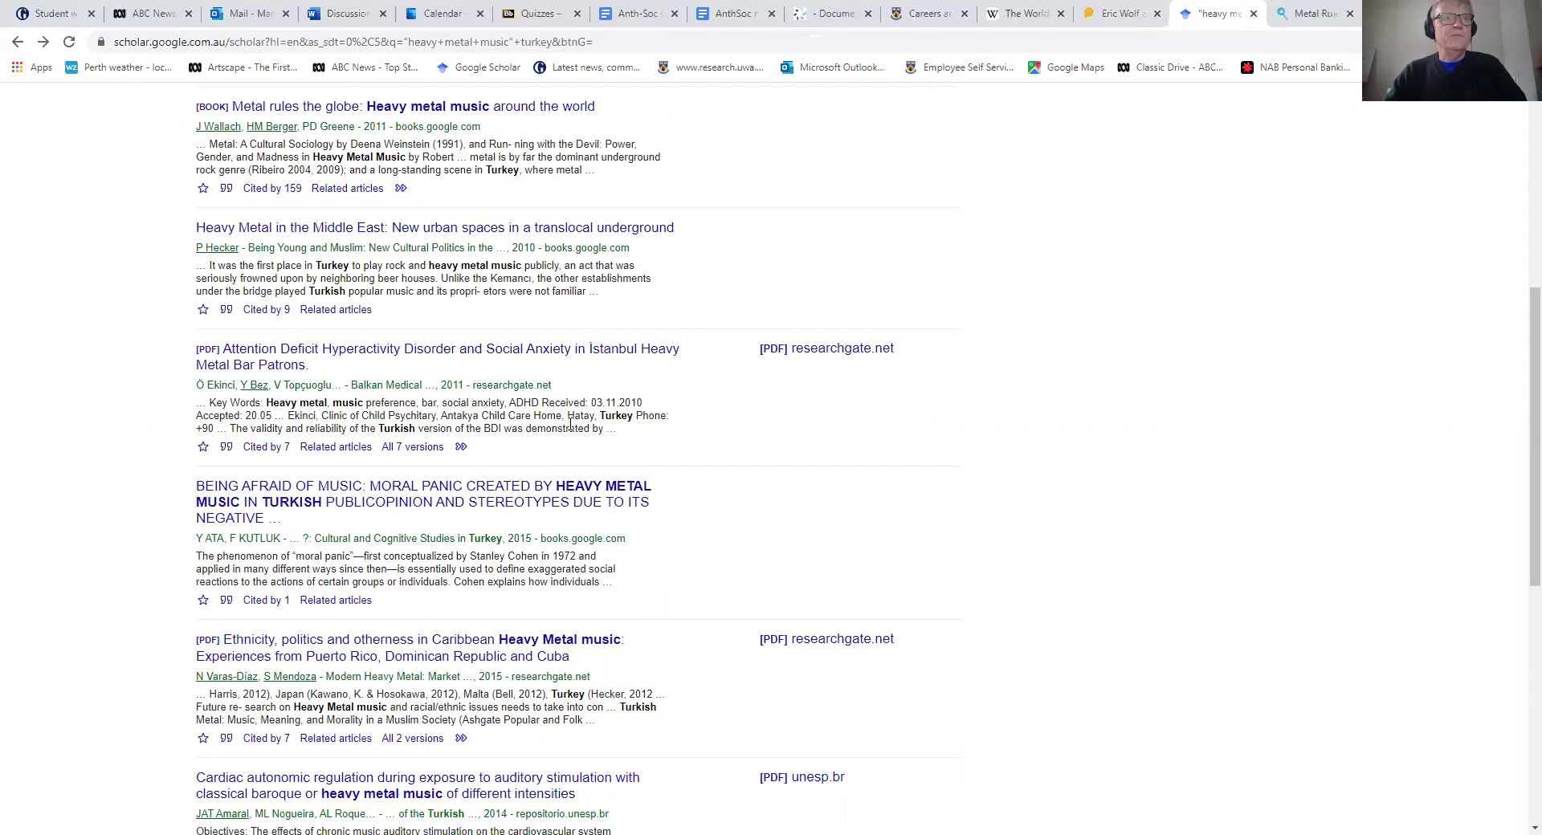
pyautogui.scroll(-3, 570, 425)
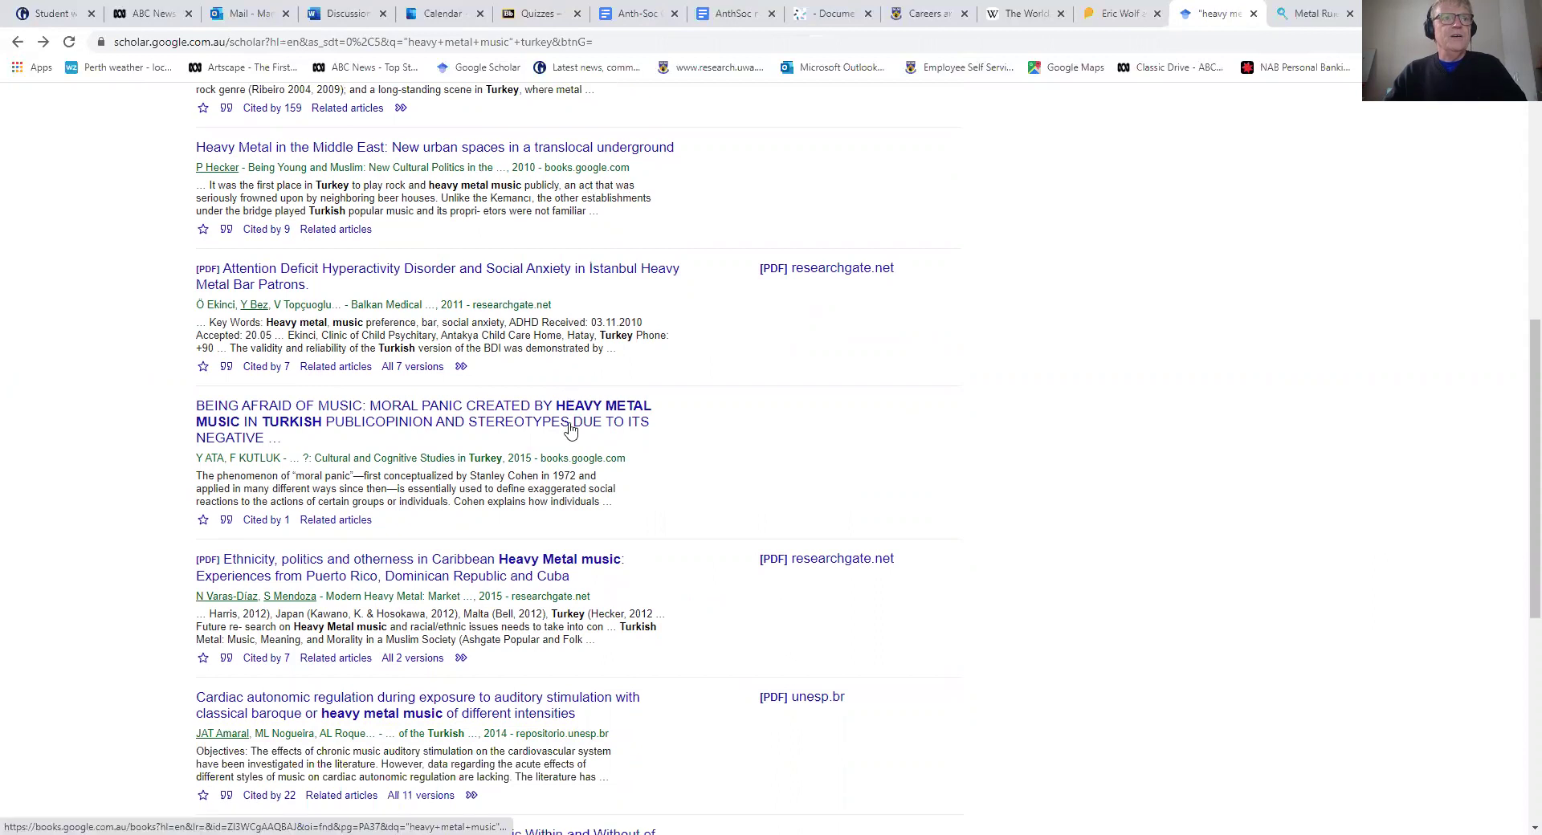